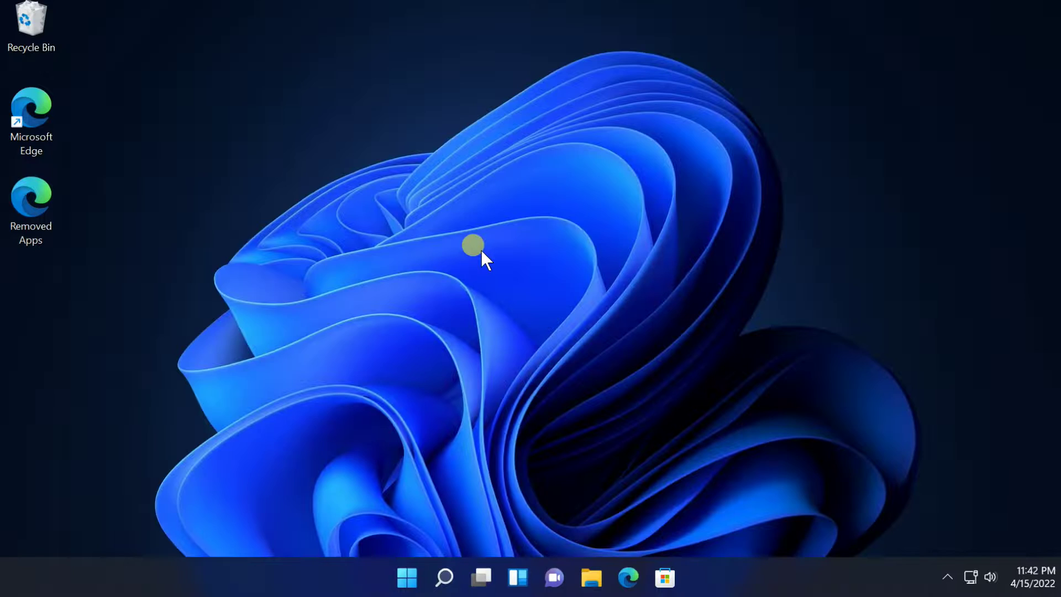
Search the Microsoft Store for 'powertoy' and start installing Microsoft PowerToys
left_click(659, 572)
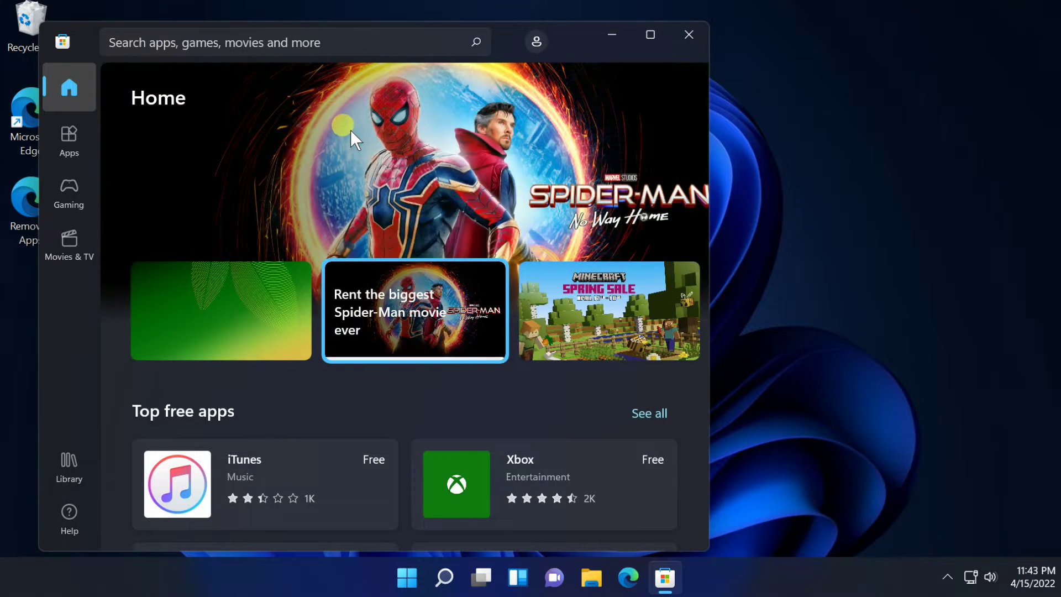
left_click(145, 31)
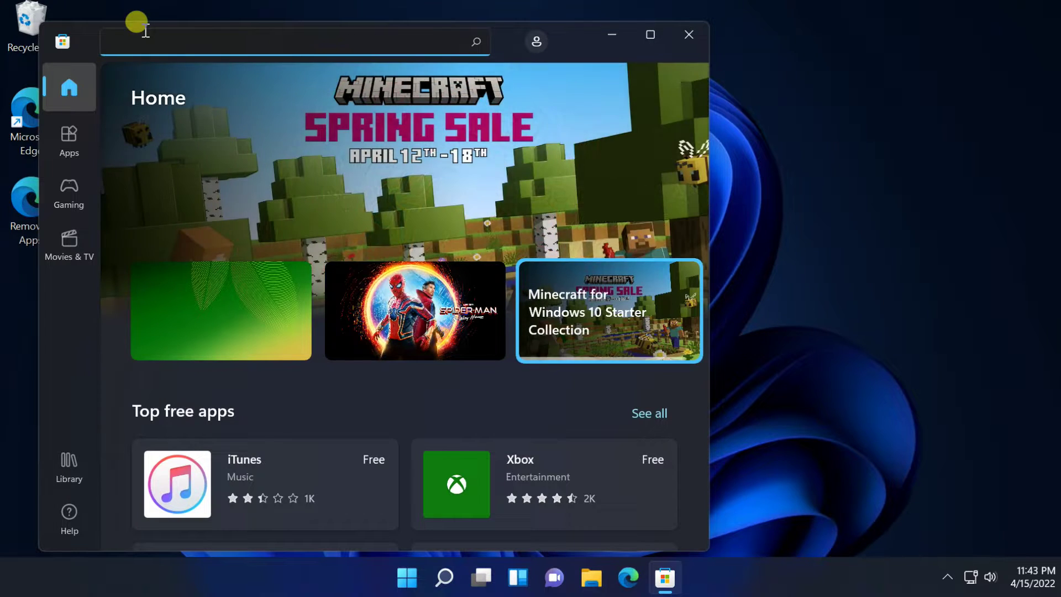
type("powertoy")
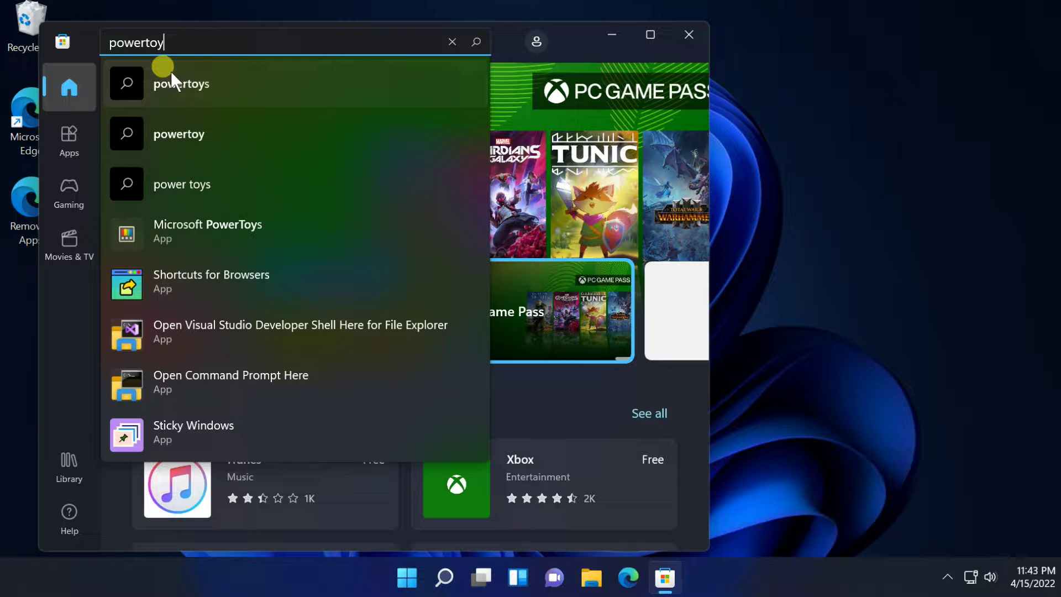
left_click(171, 71)
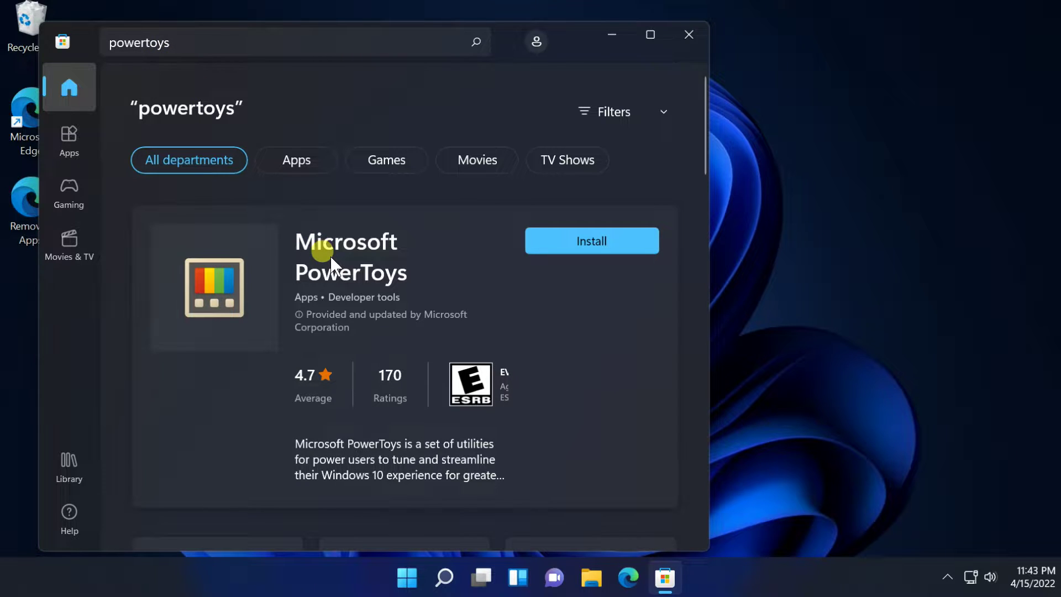
left_click(595, 237)
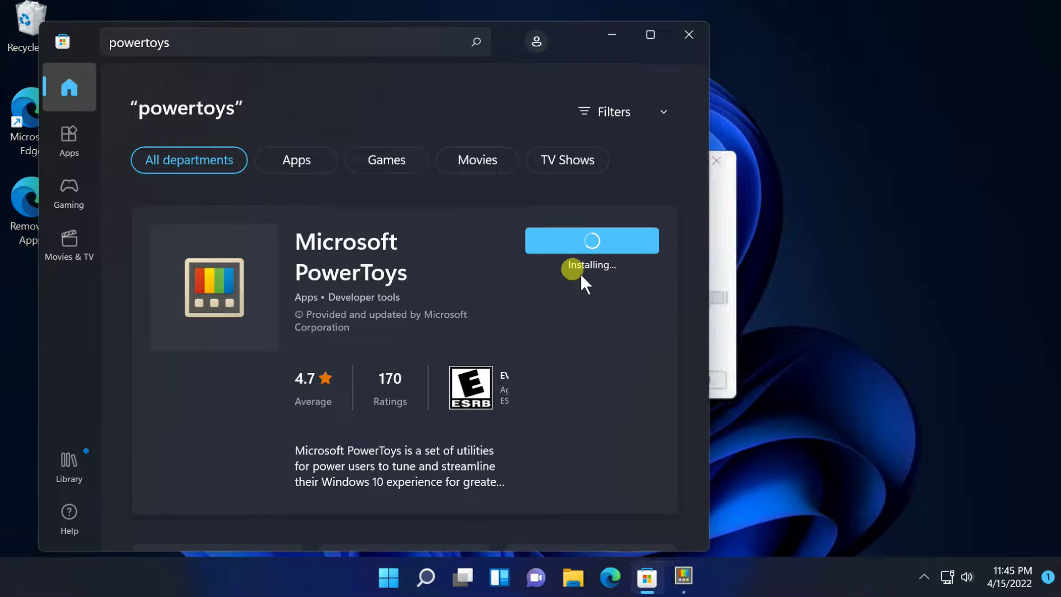
left_click(717, 246)
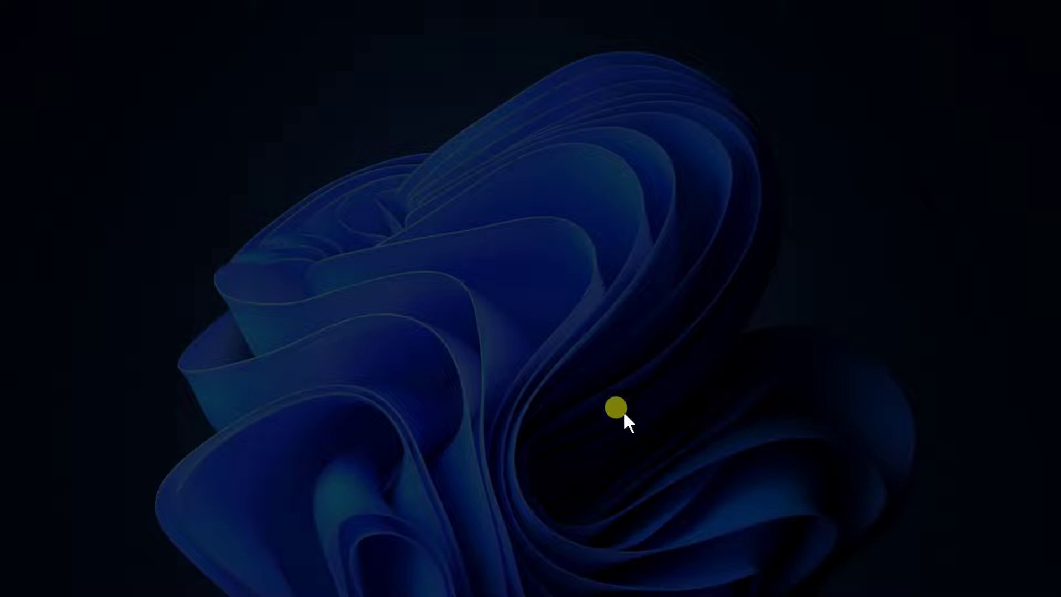
Approve the installer's permission prompt, let PowerToys finish installing, then close the Store
left_click(430, 407)
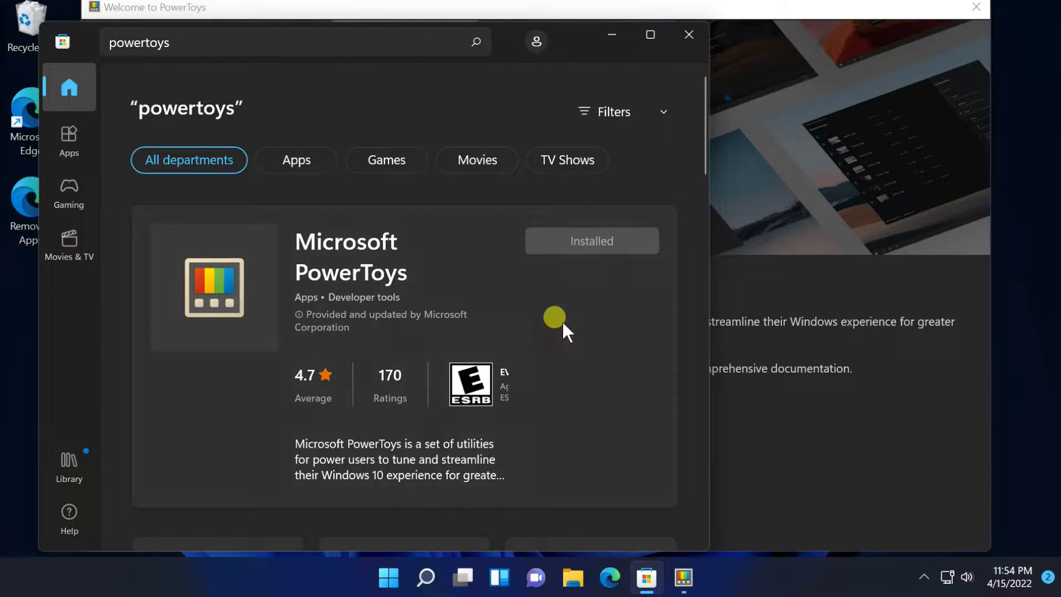
left_click(679, 23)
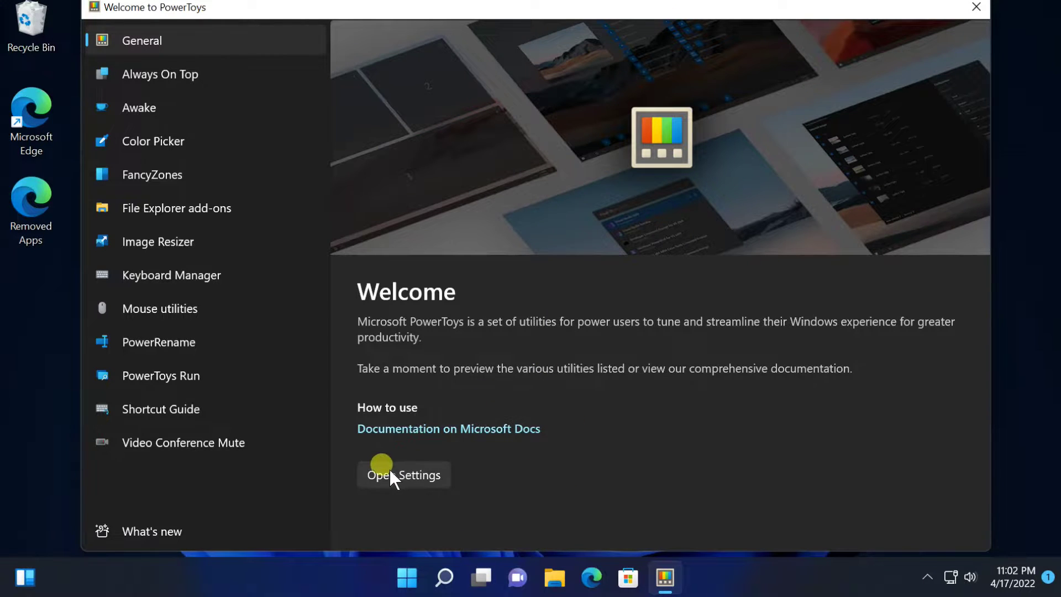
Restart PowerToys as administrator and reopen Settings from the tray on the Always On Top page
left_click(389, 469)
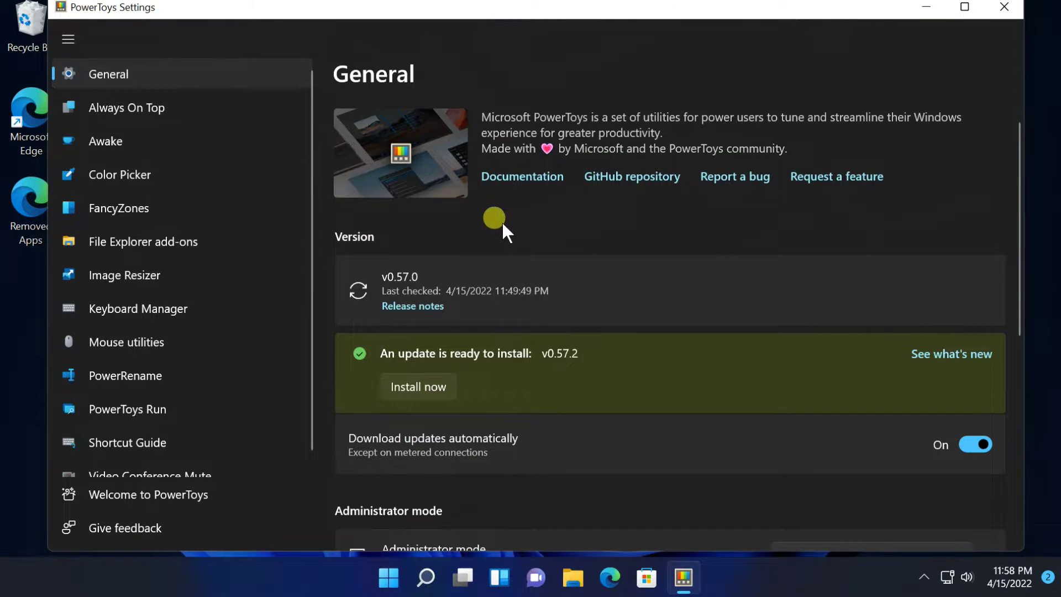
scroll(502, 221, "down", 3)
scroll(501, 221, "down", 2)
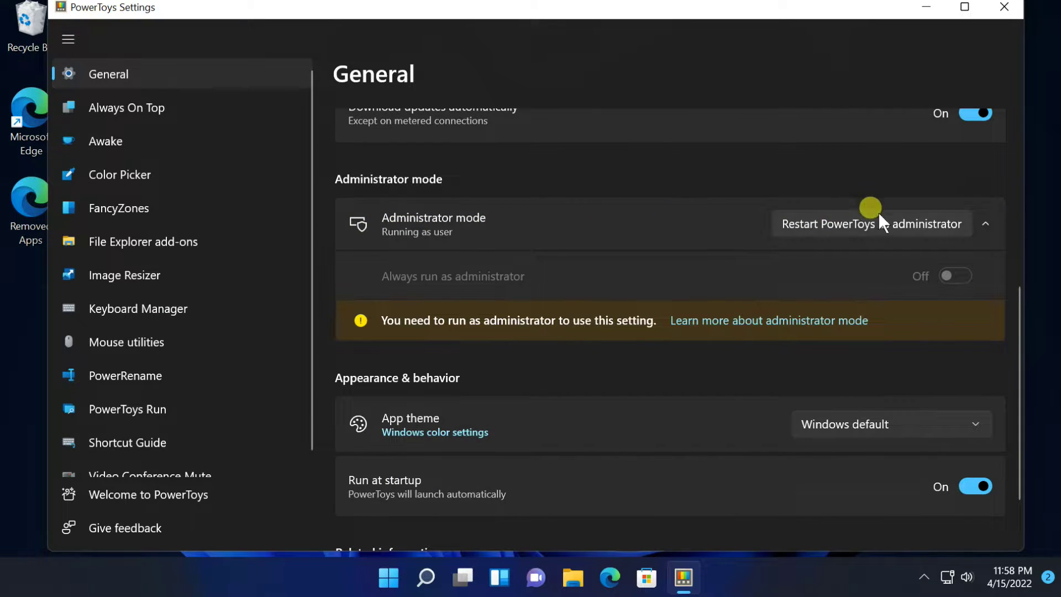
left_click(862, 219)
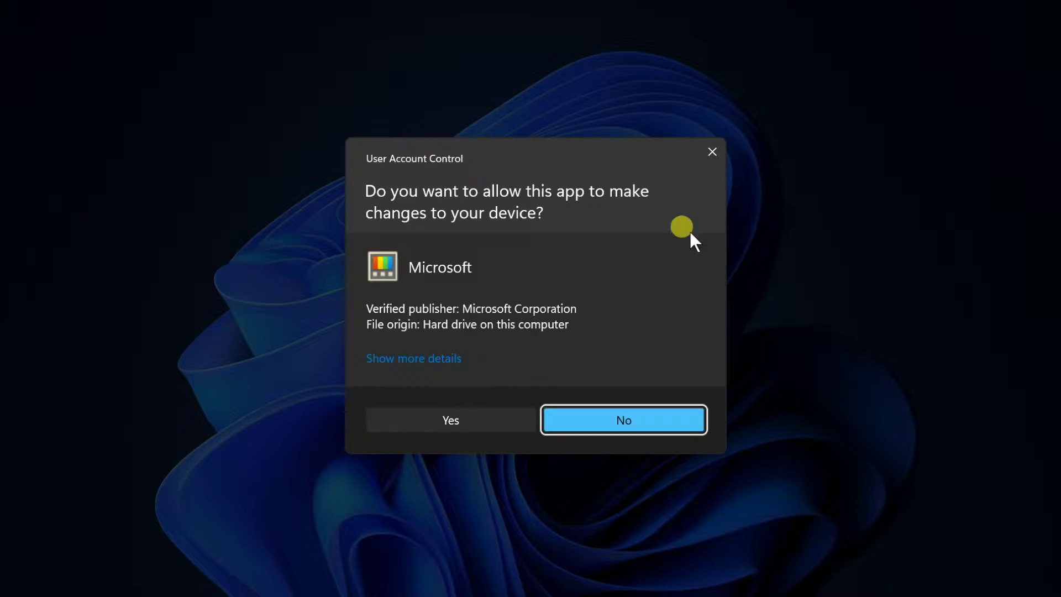
left_click(435, 409)
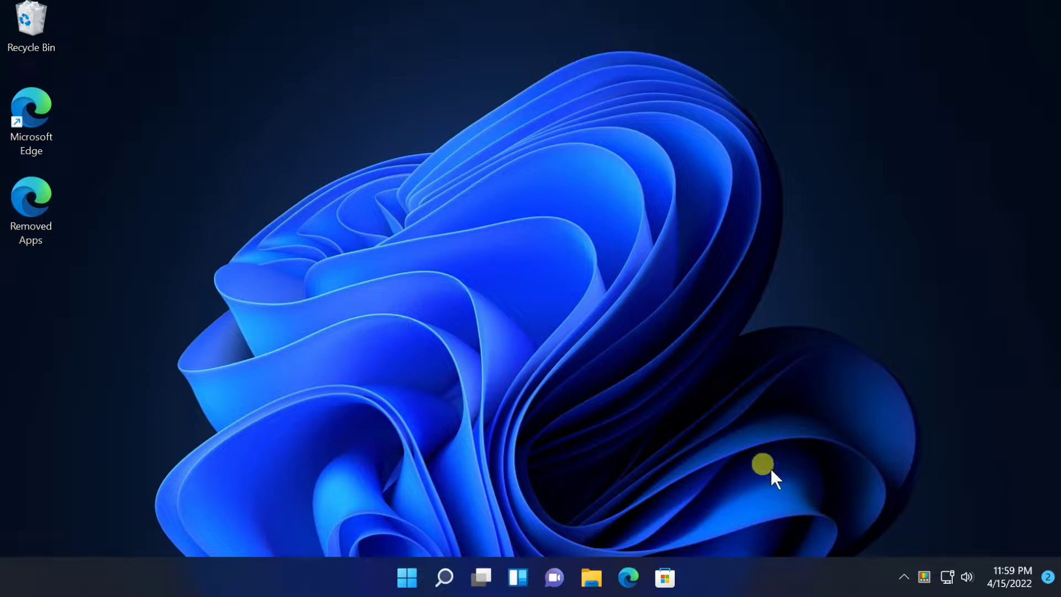
left_click(921, 578)
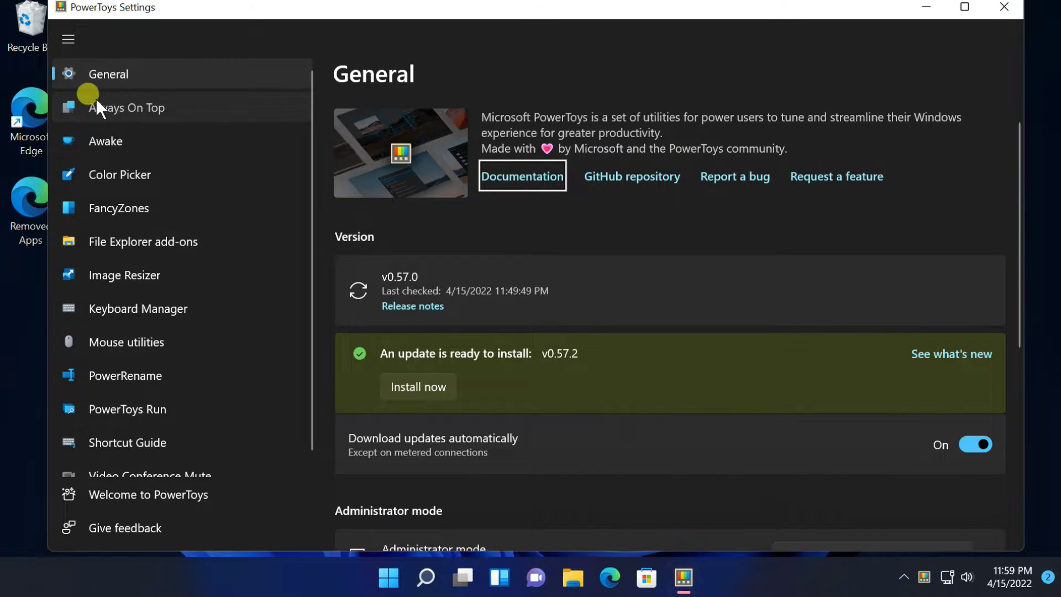
left_click(119, 105)
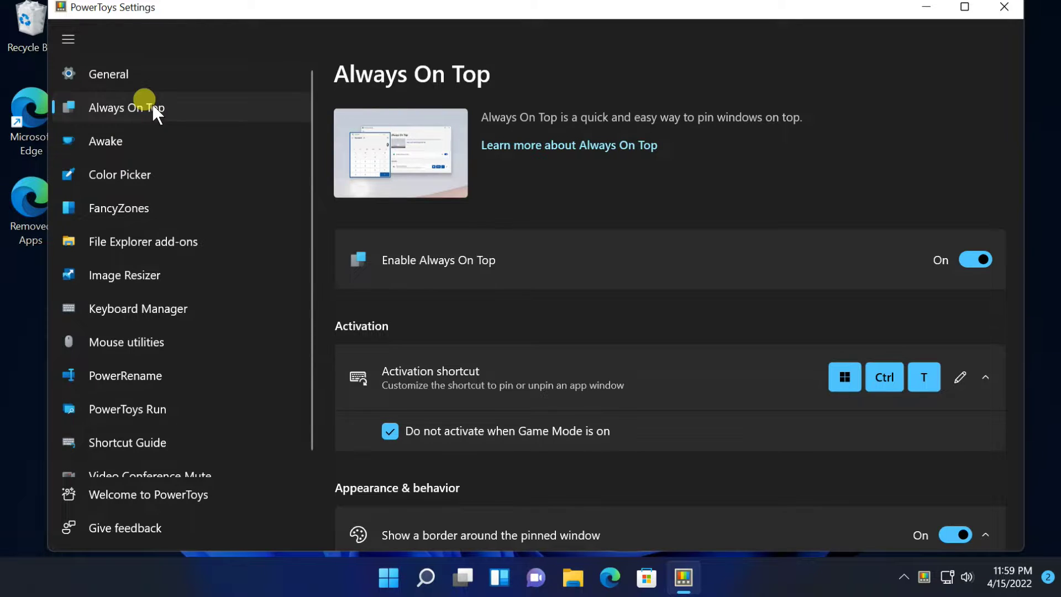
Open File Explorer and Paint and arrange both windows on screen
left_click(569, 577)
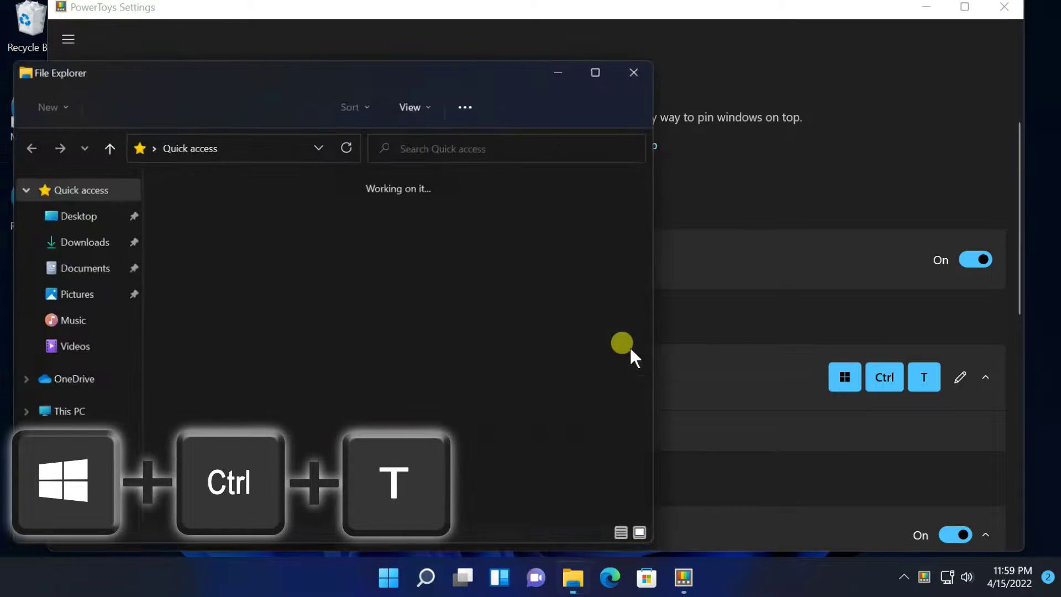
left_click_drag(376, 75, 423, 44)
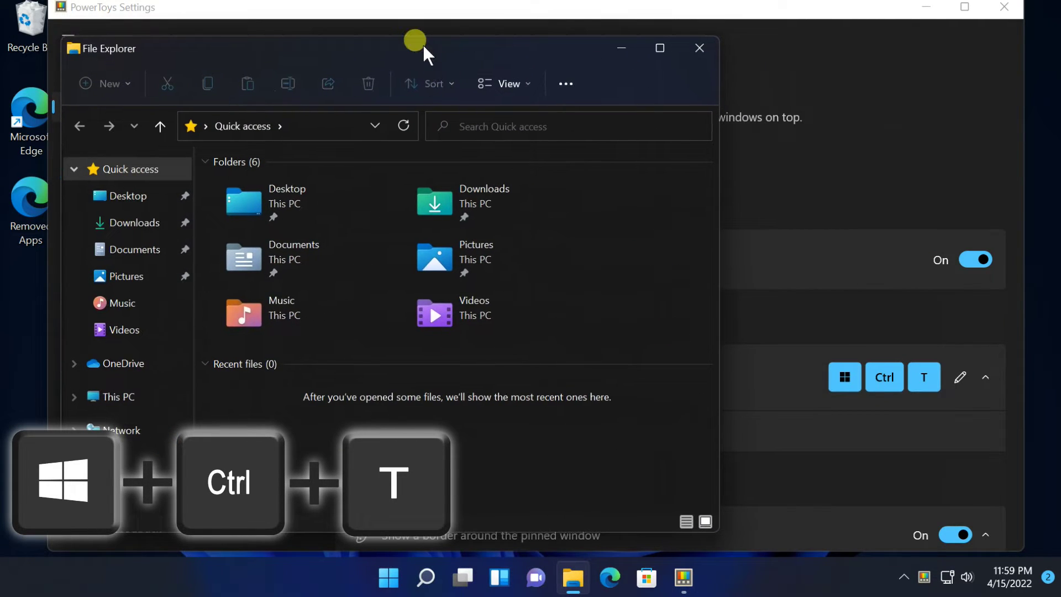
left_click(424, 577)
type("paint")
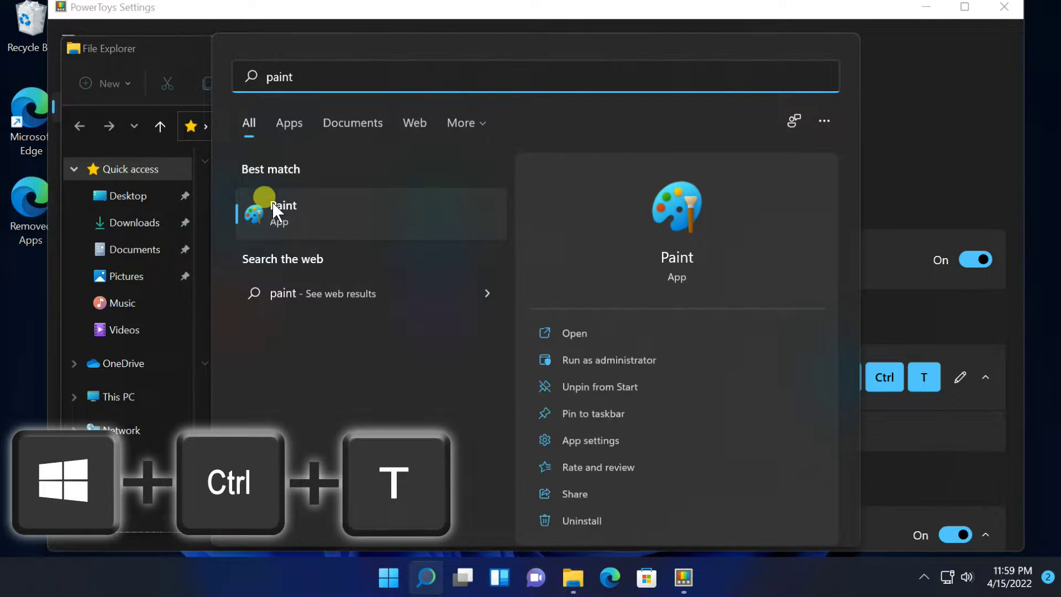
left_click(270, 201)
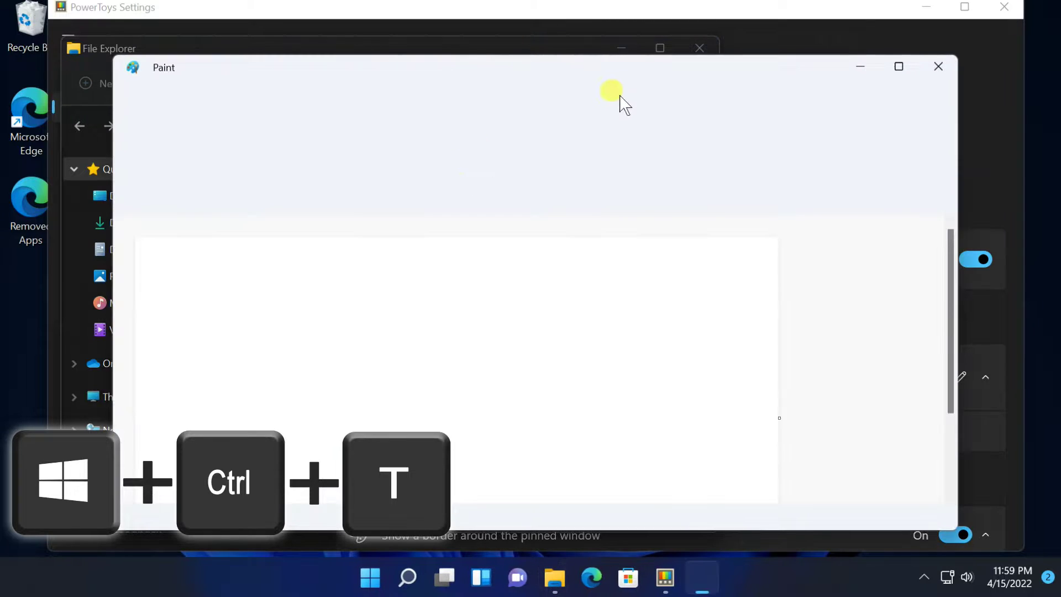
mouse_move(639, 59)
left_mouse_down()
mouse_move(533, 76)
mouse_move(616, 105)
left_mouse_up()
left_click(757, 109)
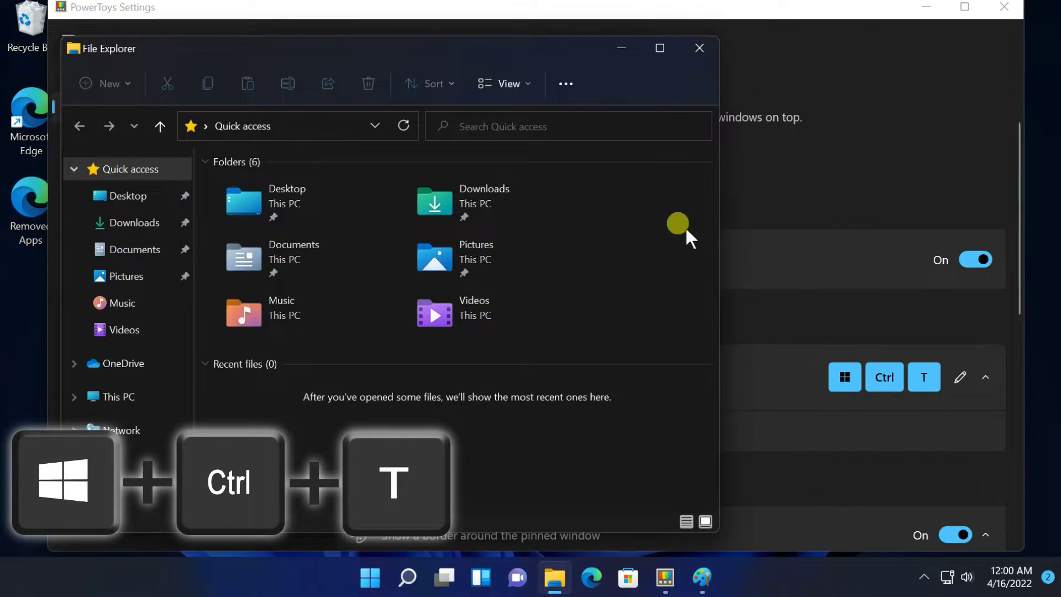
Pin the File Explorer window on top with Win+Ctrl+T
key("super+ctrl+t")
left_click(610, 43)
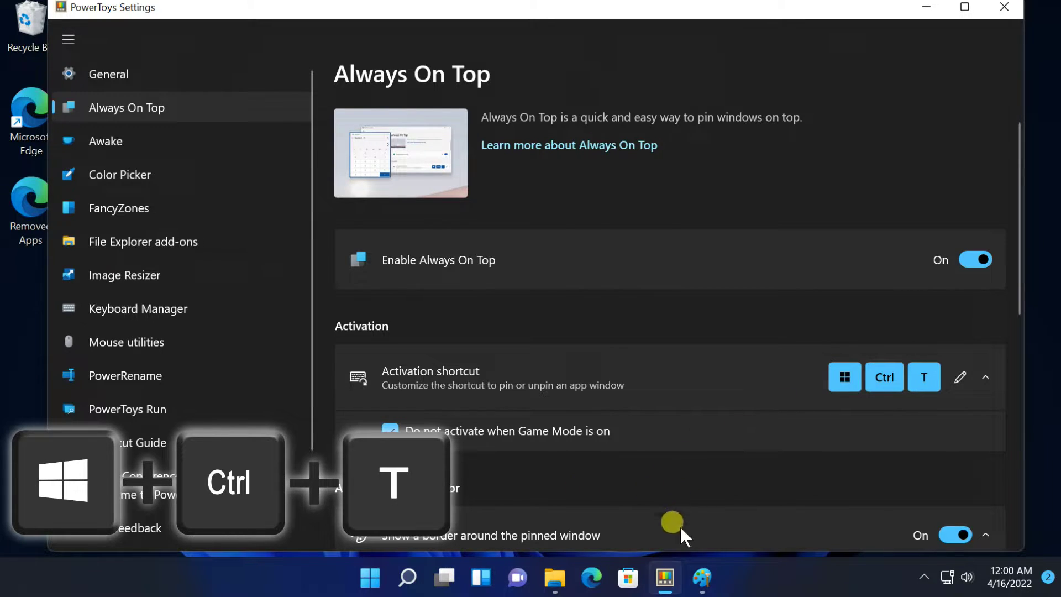
left_click(555, 577)
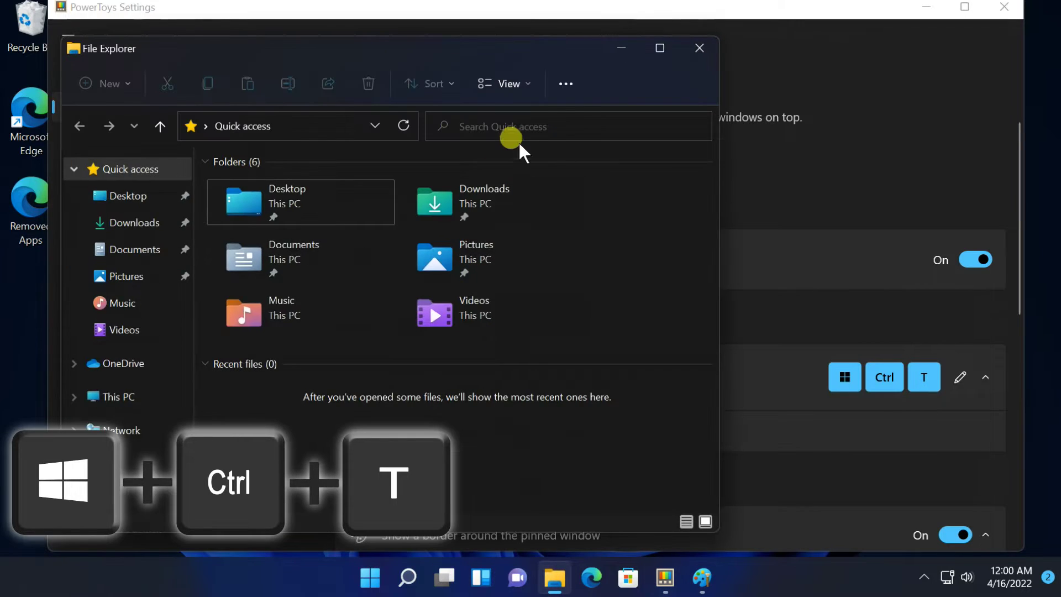
left_click_drag(500, 48, 519, 44)
key("super+ctrl+t")
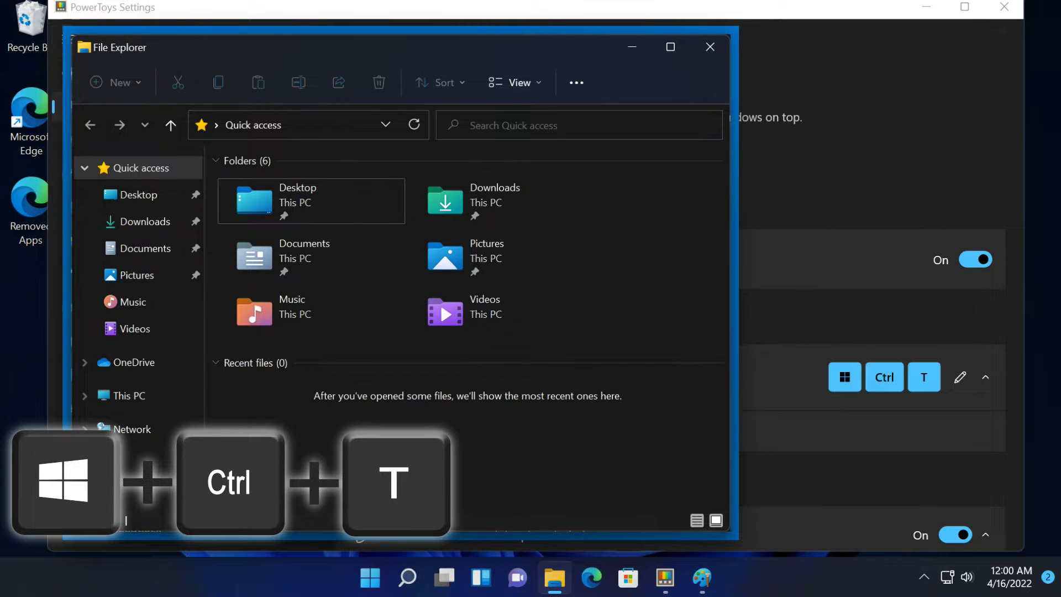
left_click(826, 83)
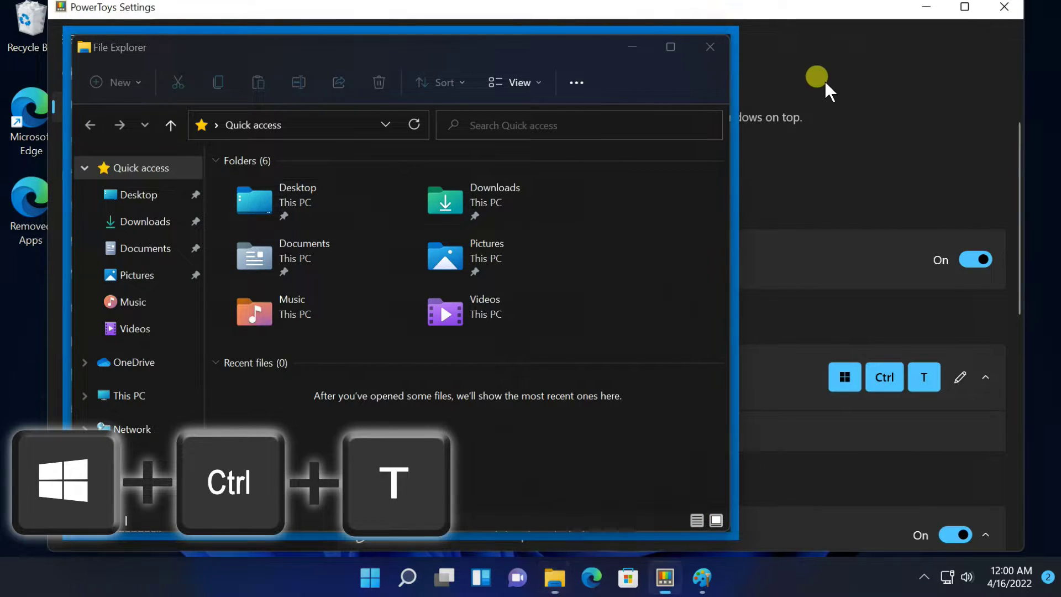
Move Paint behind the pinned Explorer to test it, then unpin Explorer with Win+Ctrl+T
left_click(697, 566)
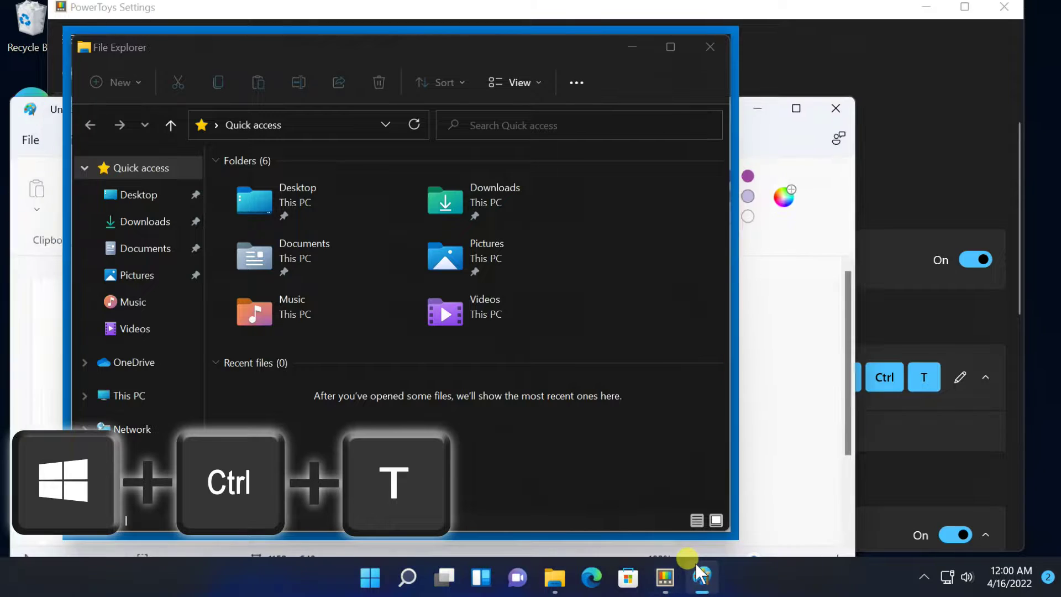
left_click(347, 115)
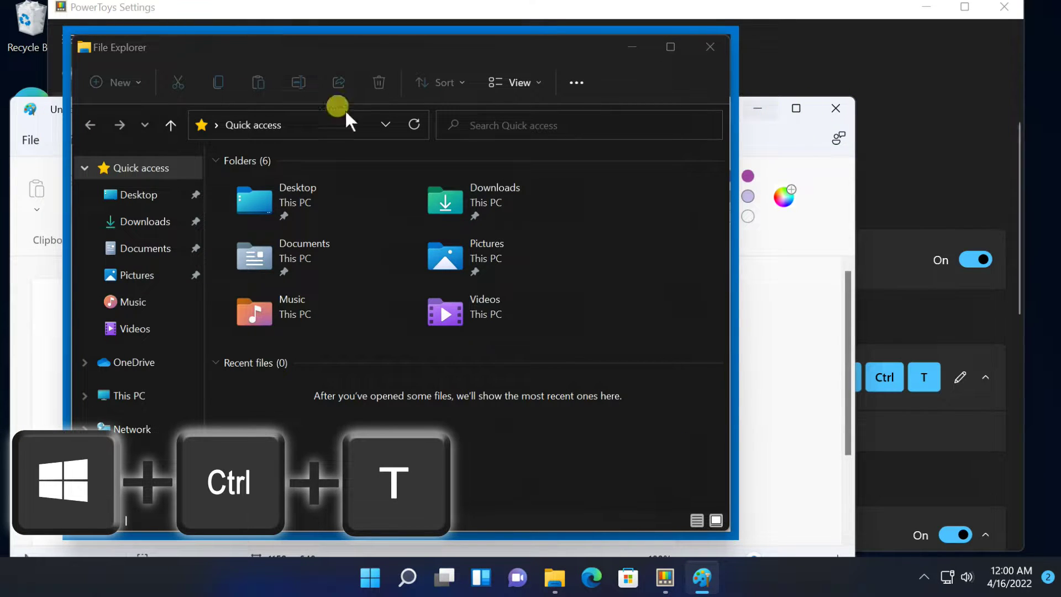
mouse_move(38, 109)
left_mouse_down()
mouse_move(348, 17)
mouse_move(630, 39)
left_mouse_up()
left_click_drag(907, 40, 700, 67)
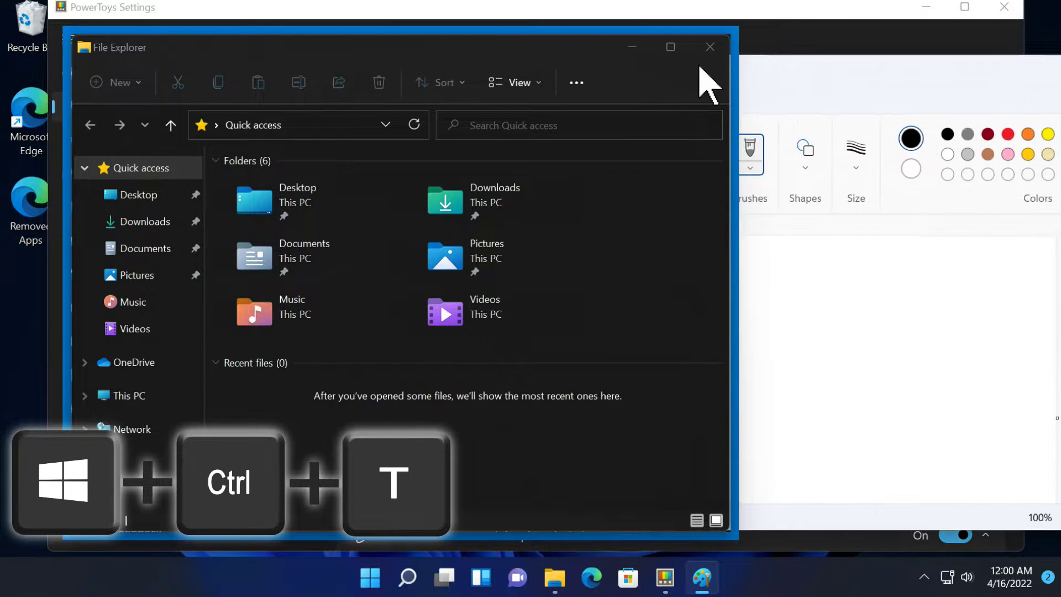
left_click(797, 424)
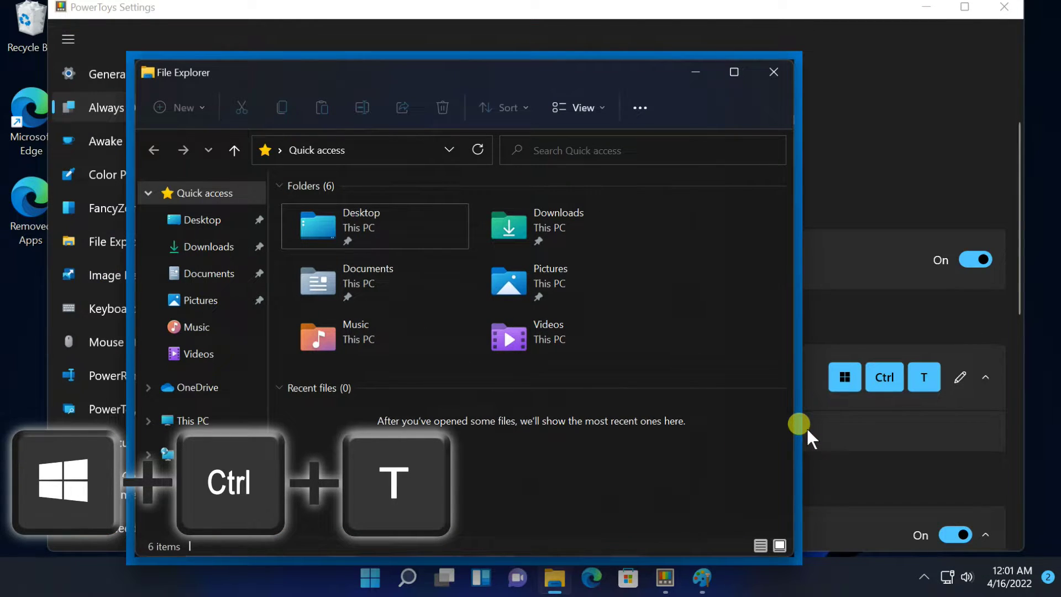
key("super+ctrl+t")
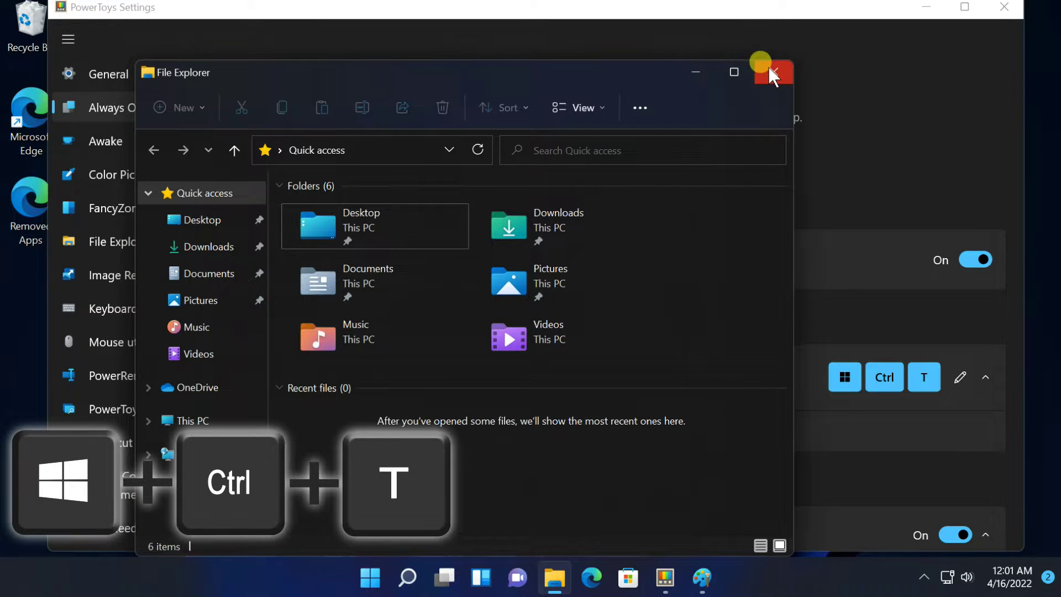
left_click(683, 58)
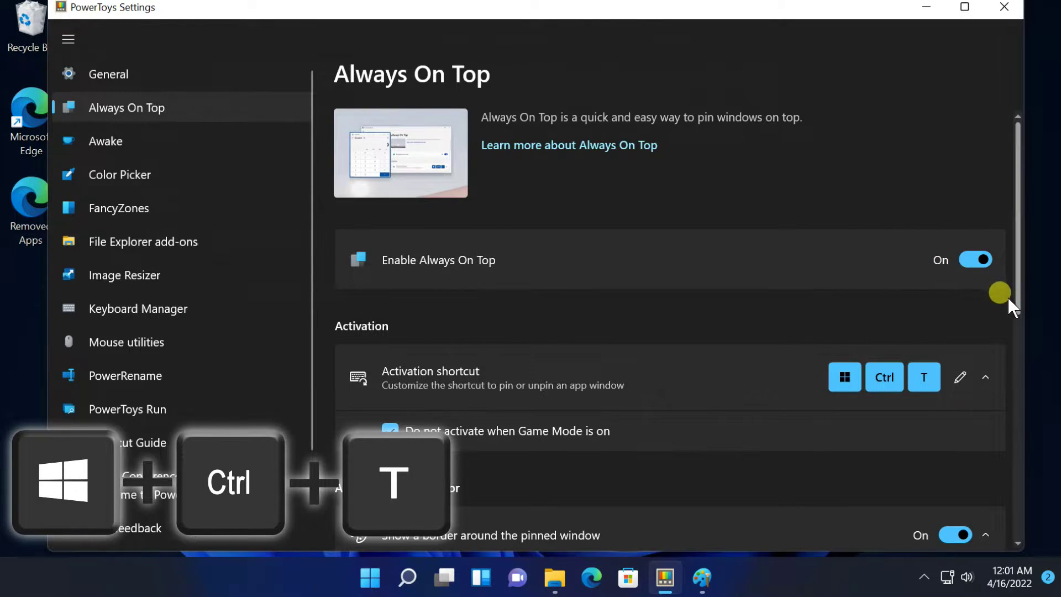
Toggle the Always On Top window border off and back on
scroll(1008, 299, "down", 3)
scroll(1011, 391, "down", 2)
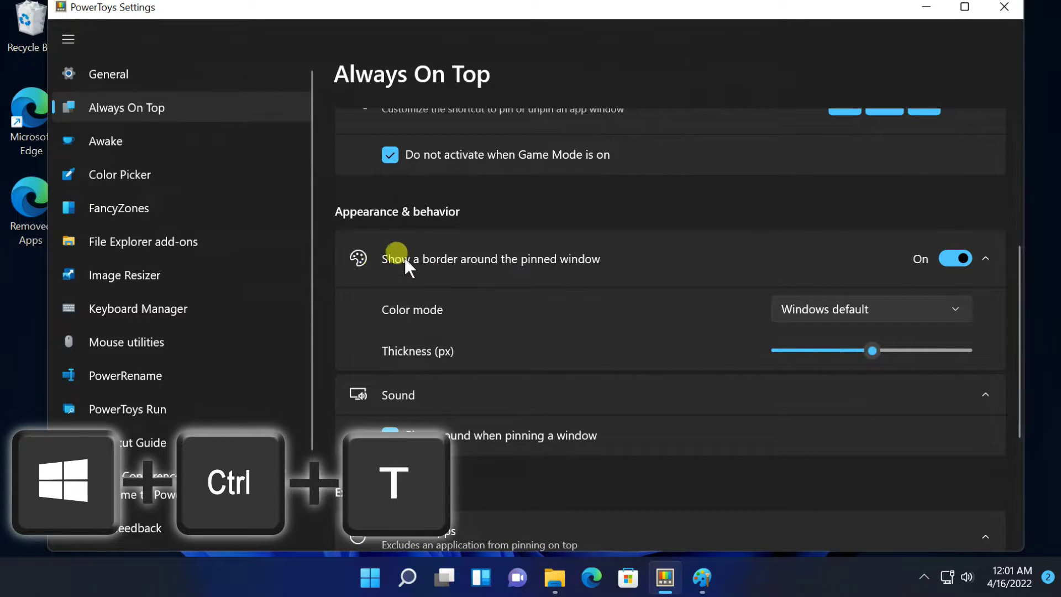
left_click(942, 255)
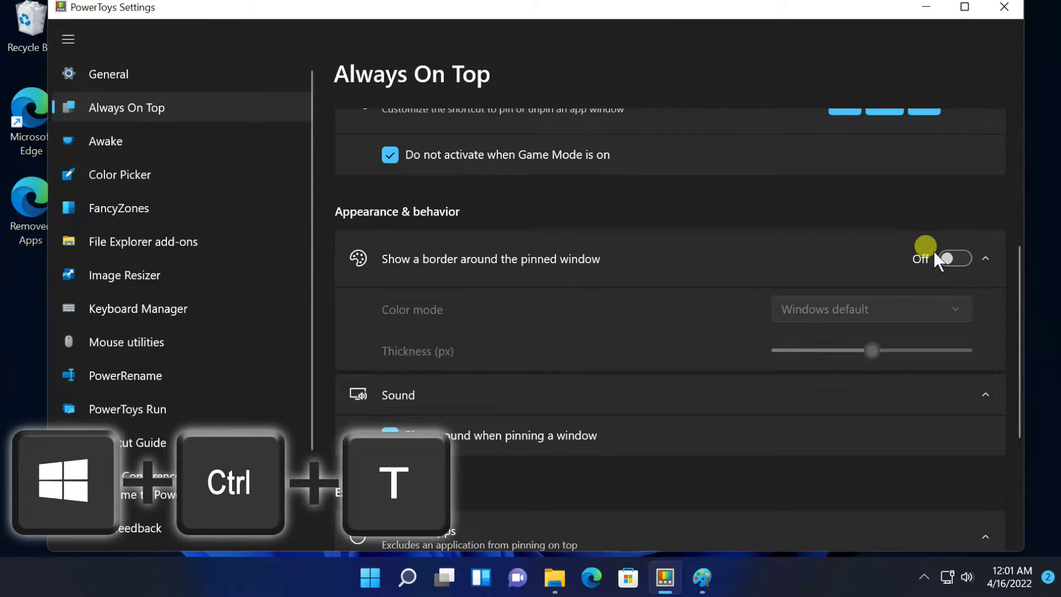
left_click(956, 255)
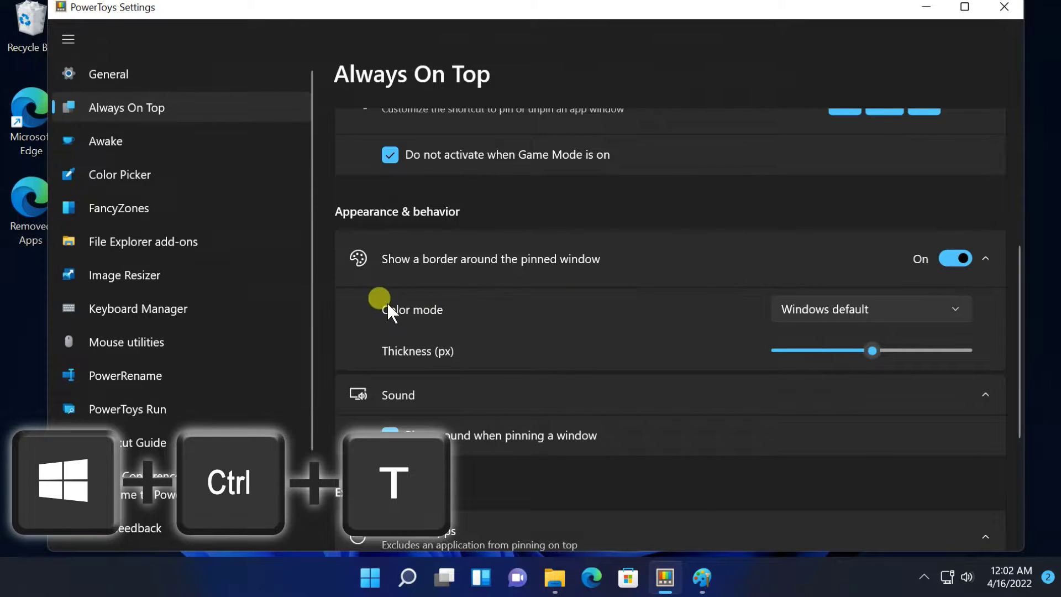
Set the border to custom colour green #24CC0C and raise its thickness to 17 px
left_click(798, 304)
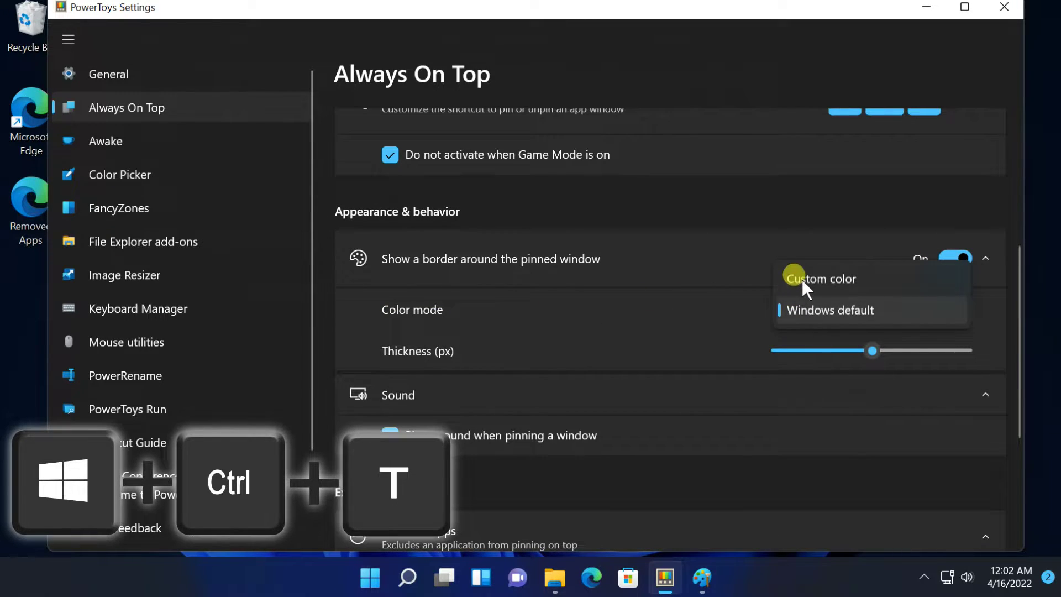
left_click(827, 271)
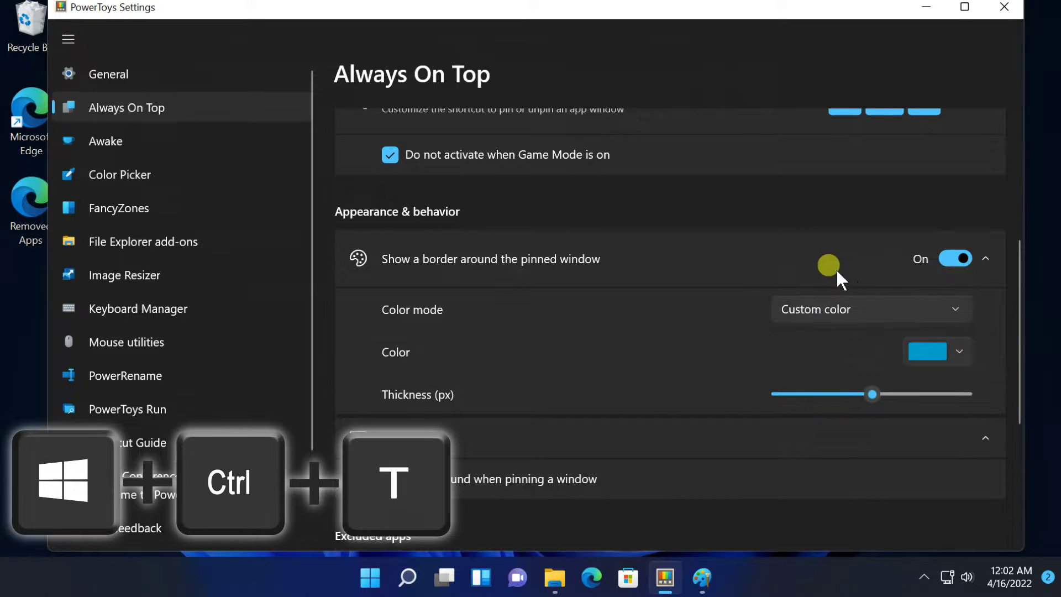
left_click(909, 346)
left_click_drag(672, 148, 683, 131)
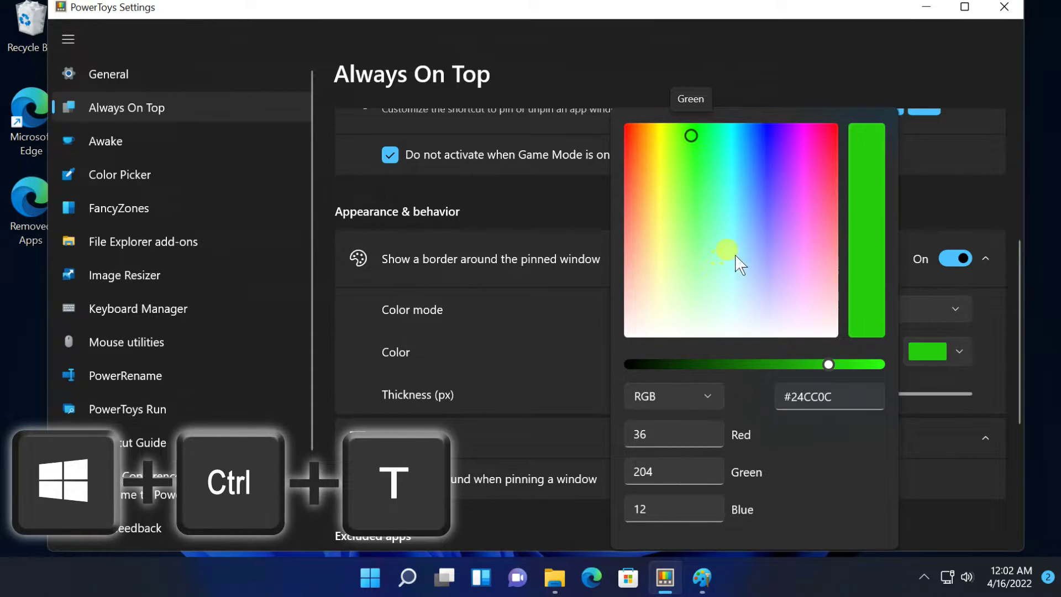
left_click(919, 405)
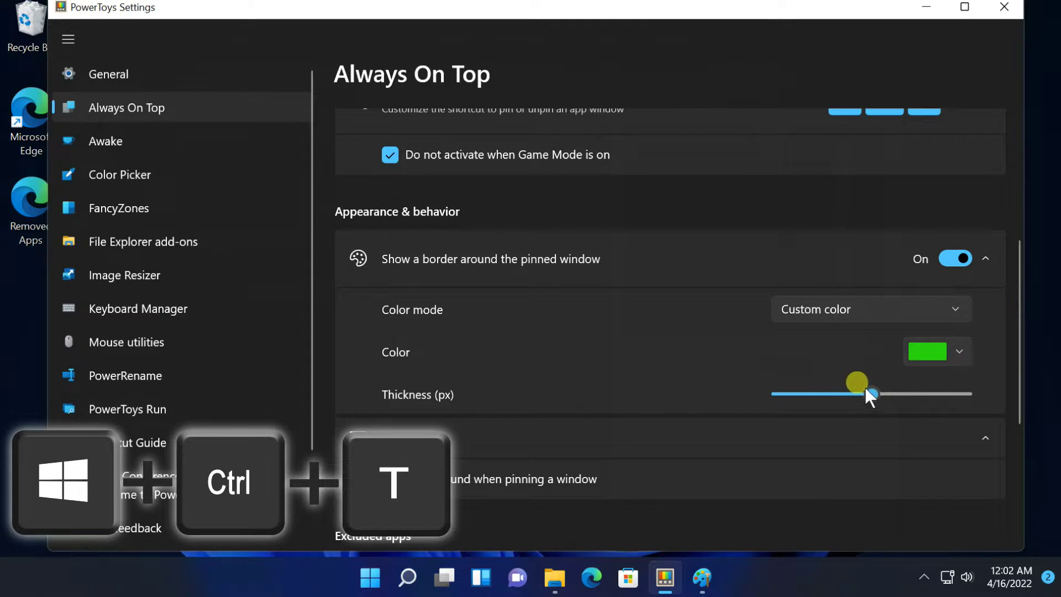
left_click_drag(817, 386, 877, 387)
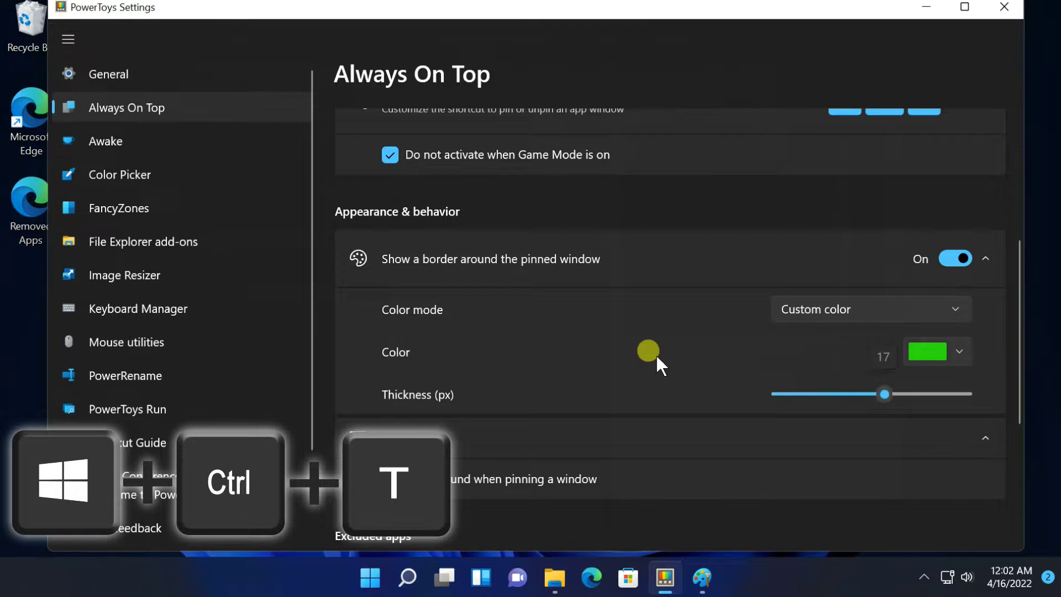
scroll(644, 350, "up", 5)
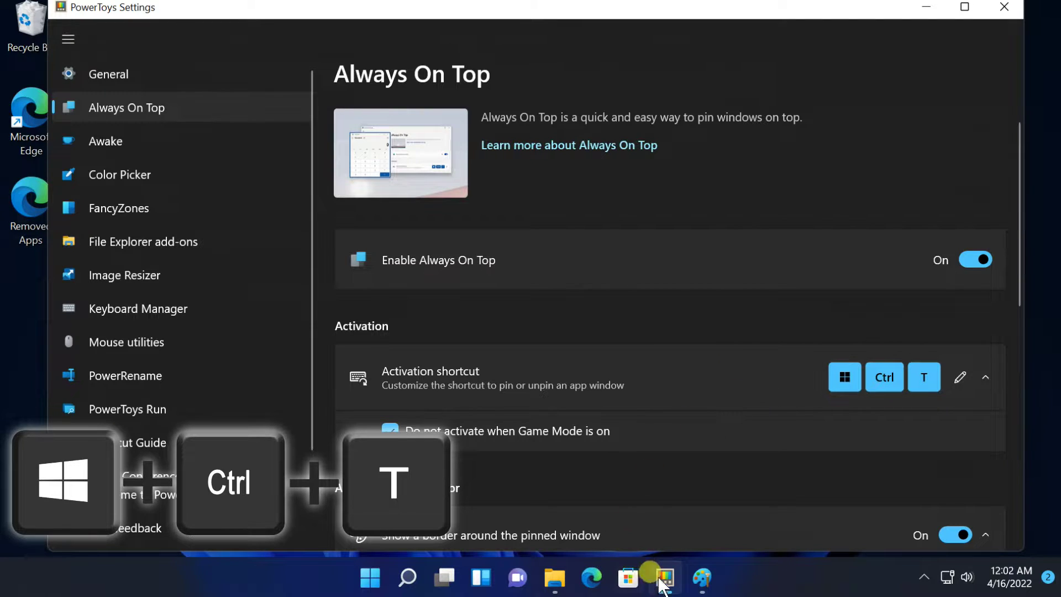
Pin Paint on top with Win+Ctrl+T and move it left above File Explorer
left_click(702, 578)
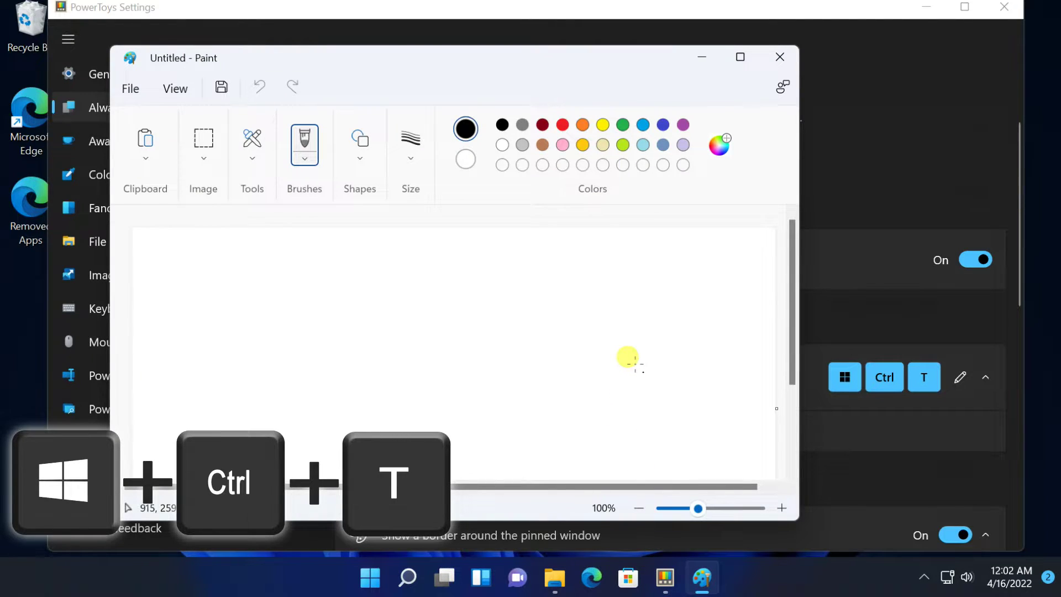
key("super+ctrl+t")
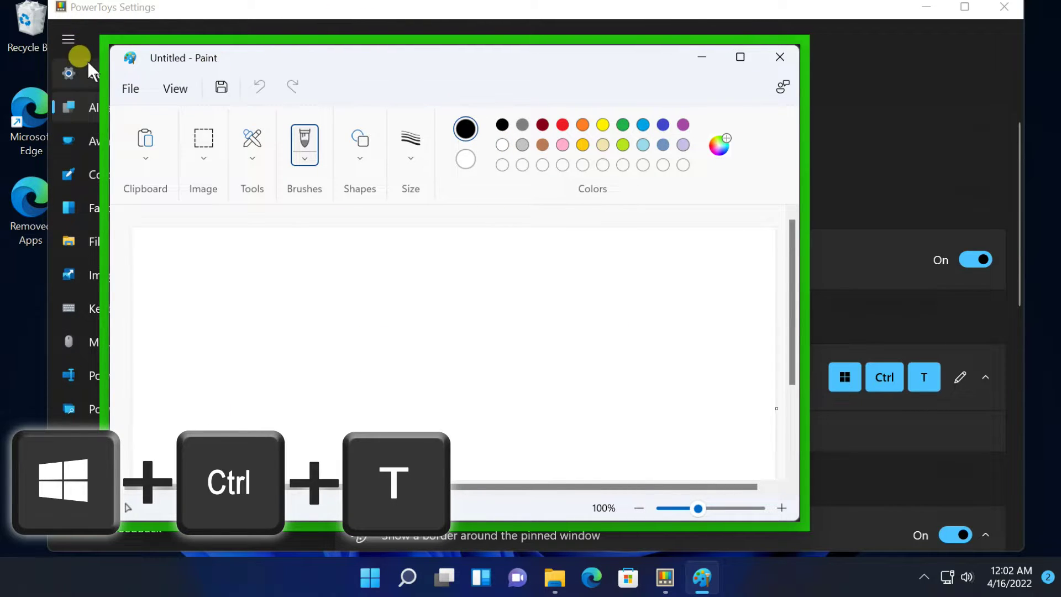
left_click(545, 575)
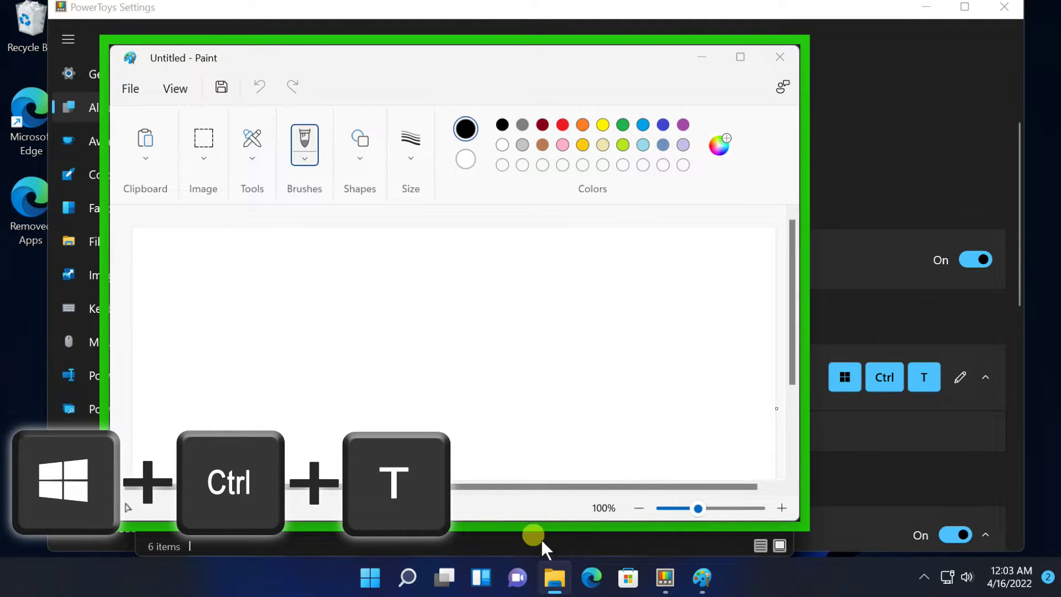
left_click(543, 573)
left_click(544, 574)
left_click(365, 55)
mouse_move(376, 55)
left_mouse_down()
mouse_move(623, 221)
mouse_move(306, 108)
mouse_move(315, 98)
left_mouse_up()
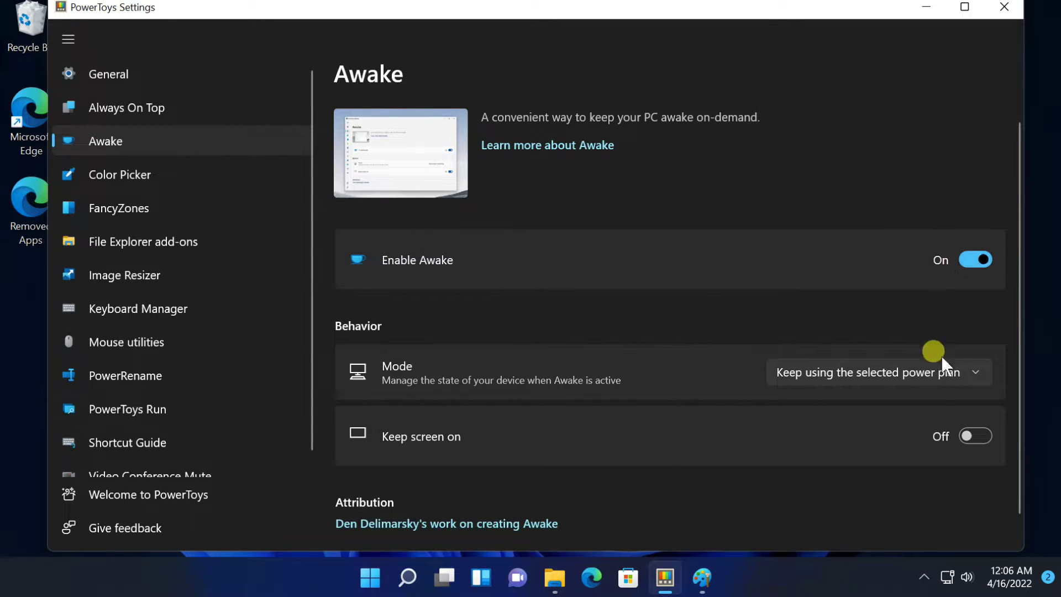
Show Awake's tray menu Mode options: Off, Keep awake indefinitely, Keep awake temporarily
left_click(916, 572)
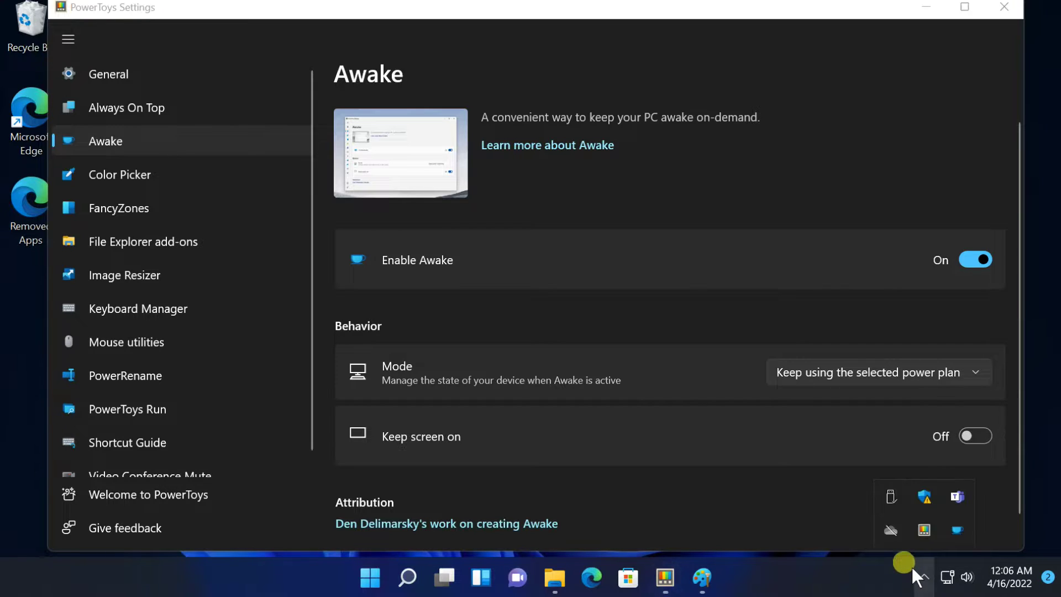
right_click(946, 524)
mouse_move(977, 468)
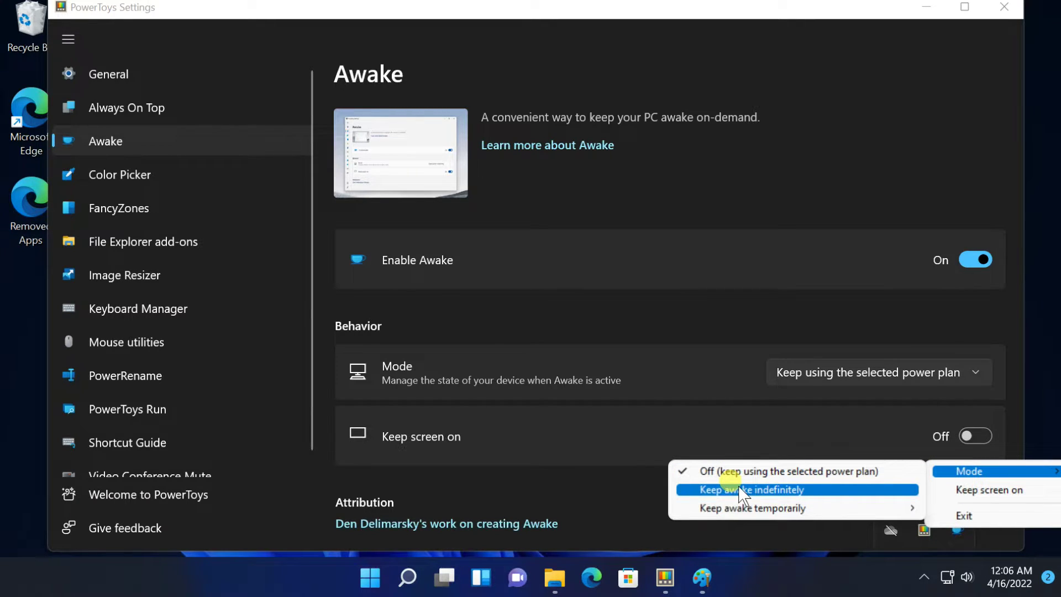
Turn Awake off and back on
left_click(959, 254)
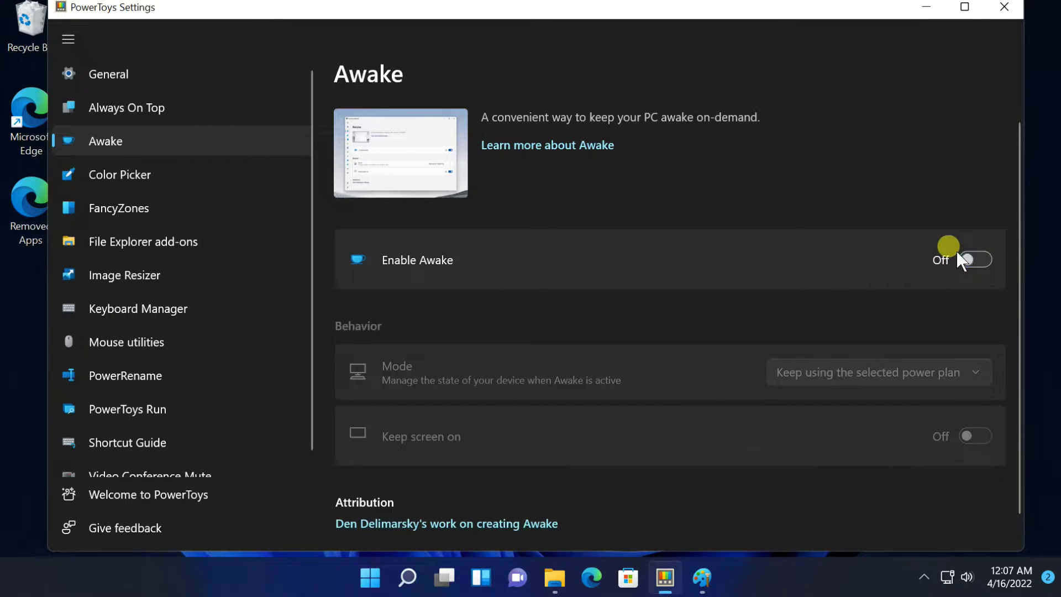
left_click(918, 575)
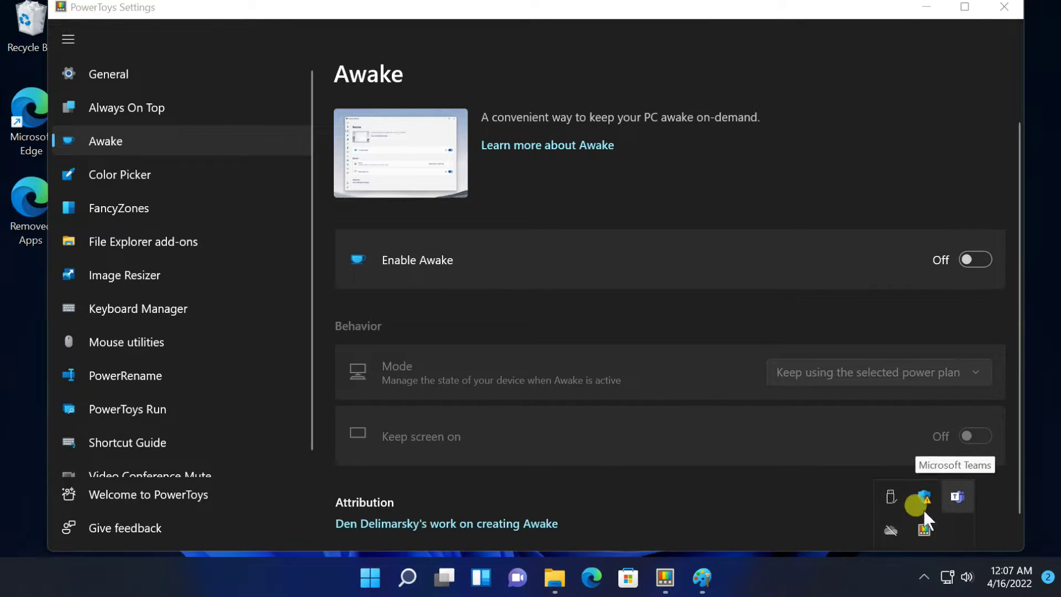
left_click(974, 259)
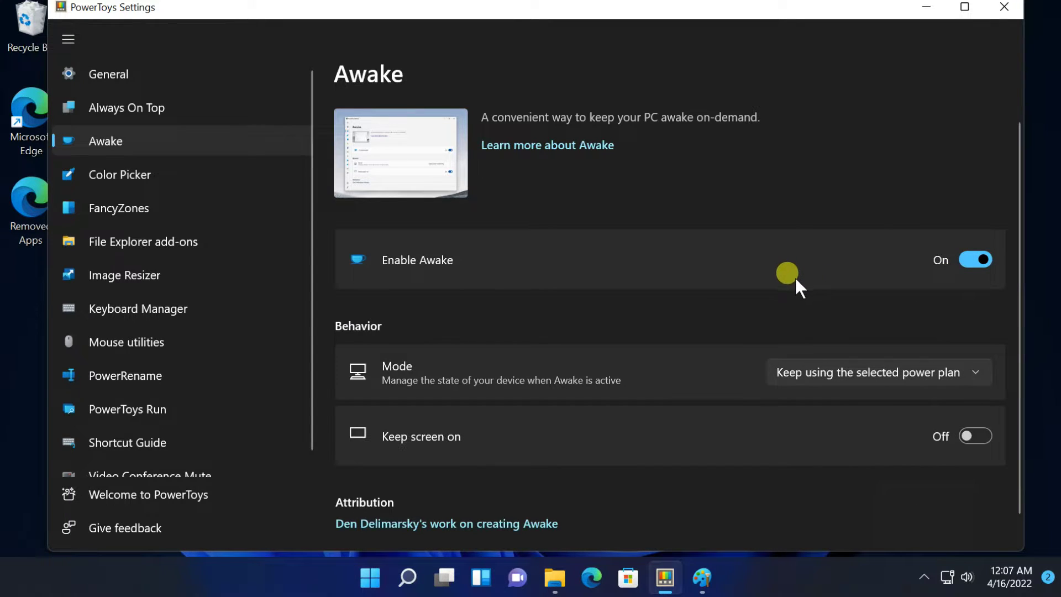
Set Awake mode to Keep awake temporarily for 2 hours with Keep screen on
left_click(966, 366)
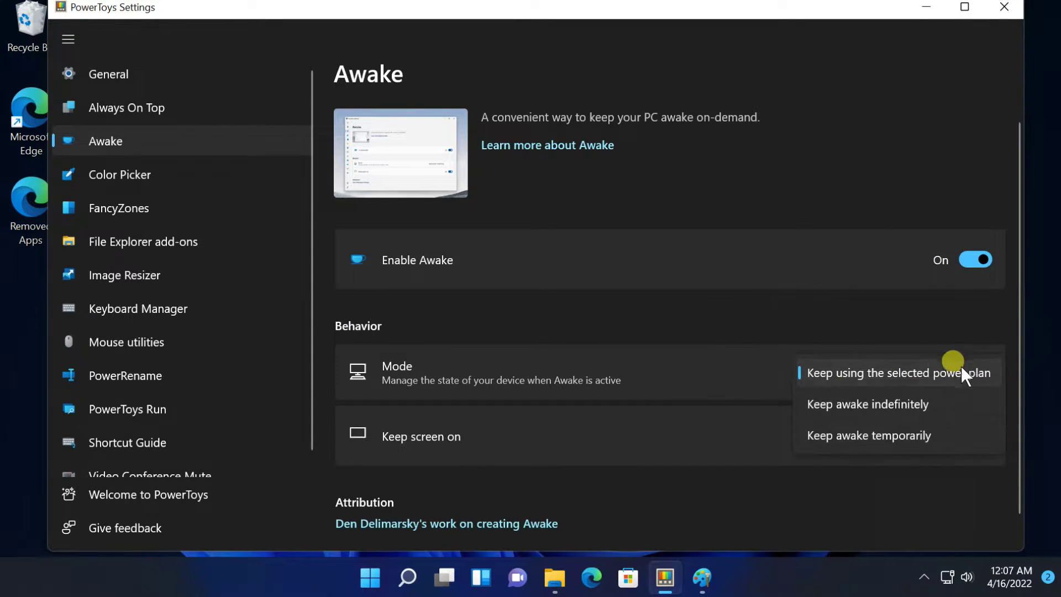
left_click(890, 409)
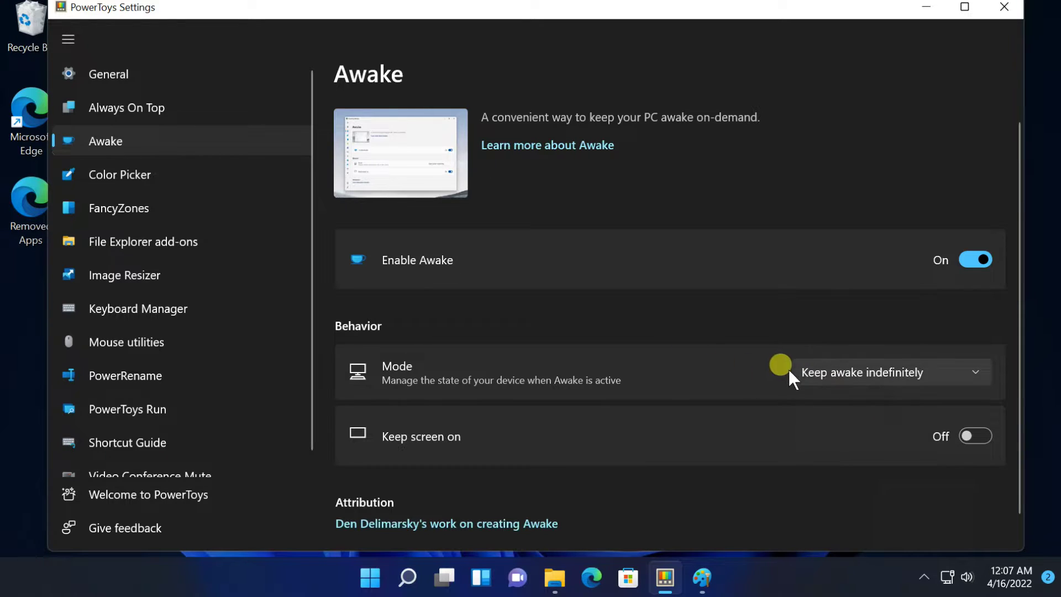
left_click(867, 369)
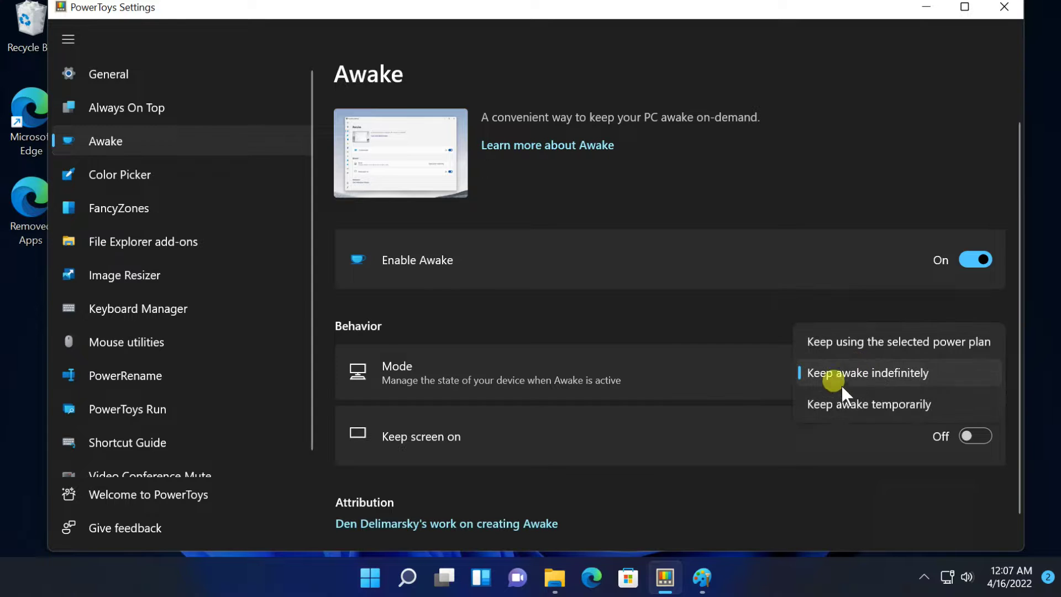
left_click(835, 402)
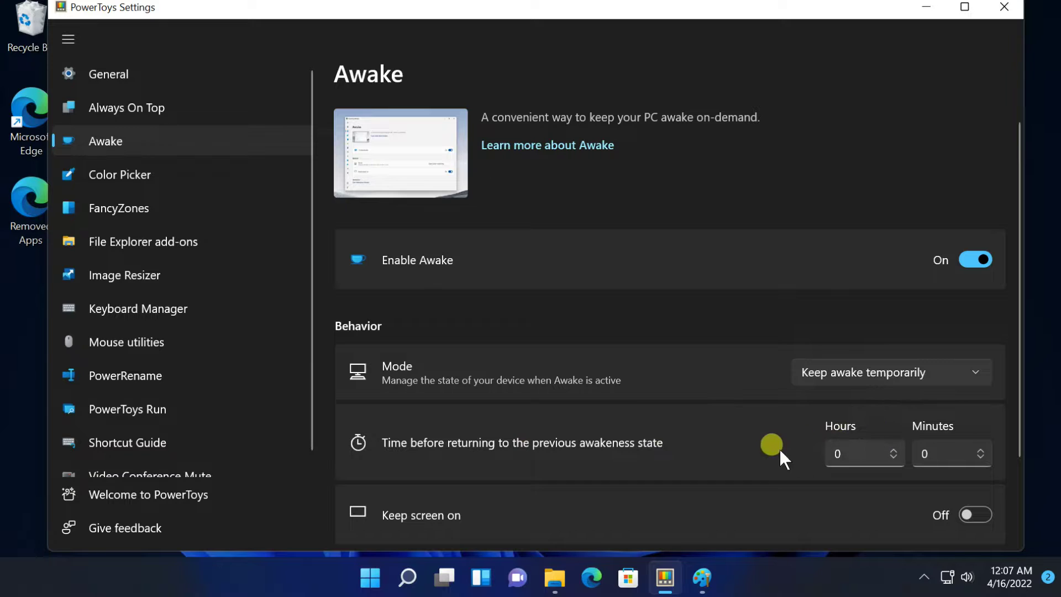
left_click_drag(1008, 398, 1009, 456)
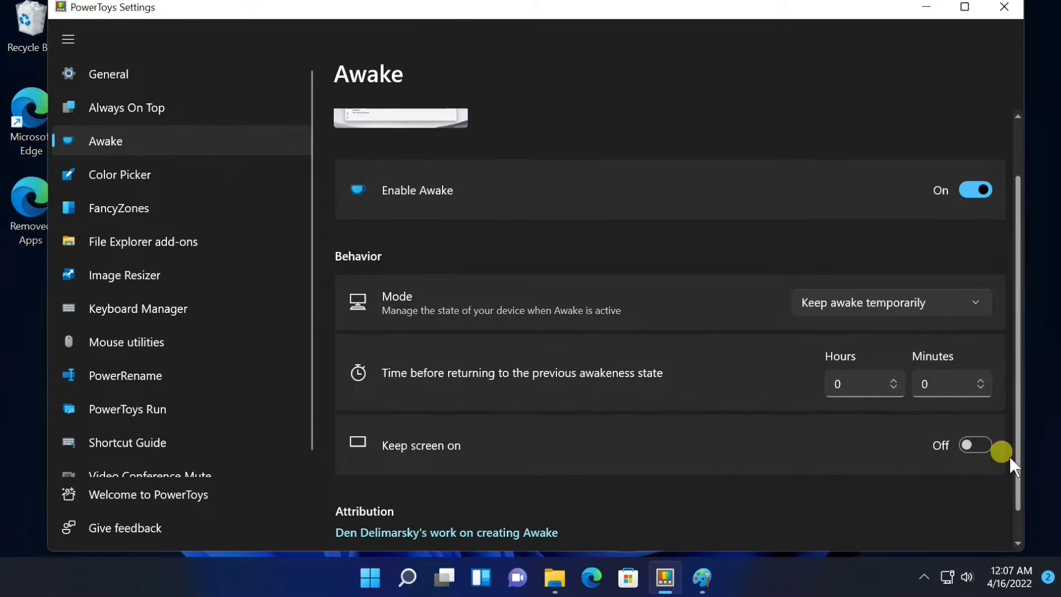
left_click(837, 371)
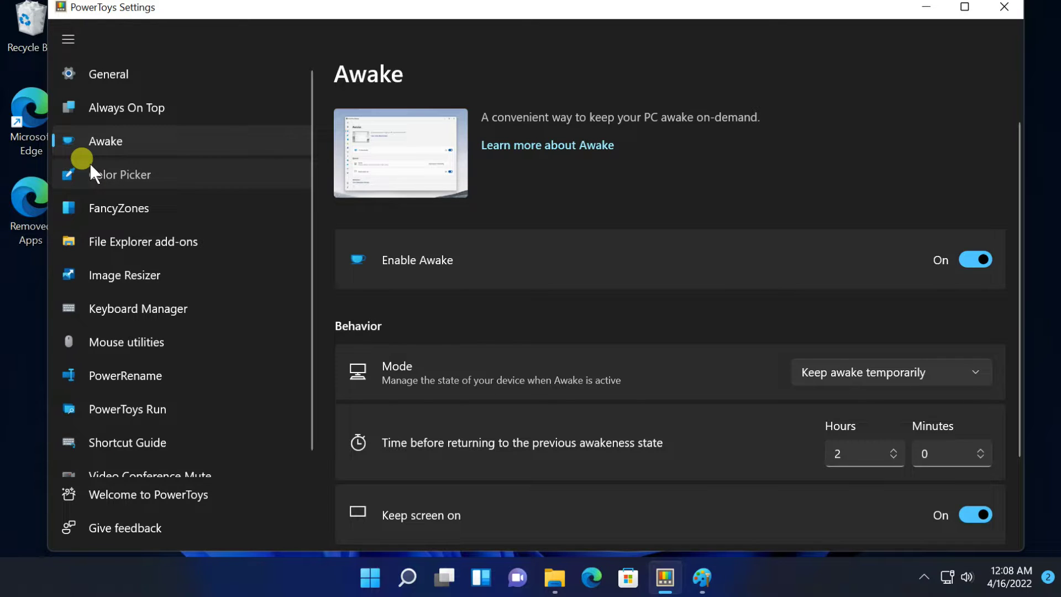
Open the Color Picker page and toggle Enable Color Picker off and back on
left_click(90, 166)
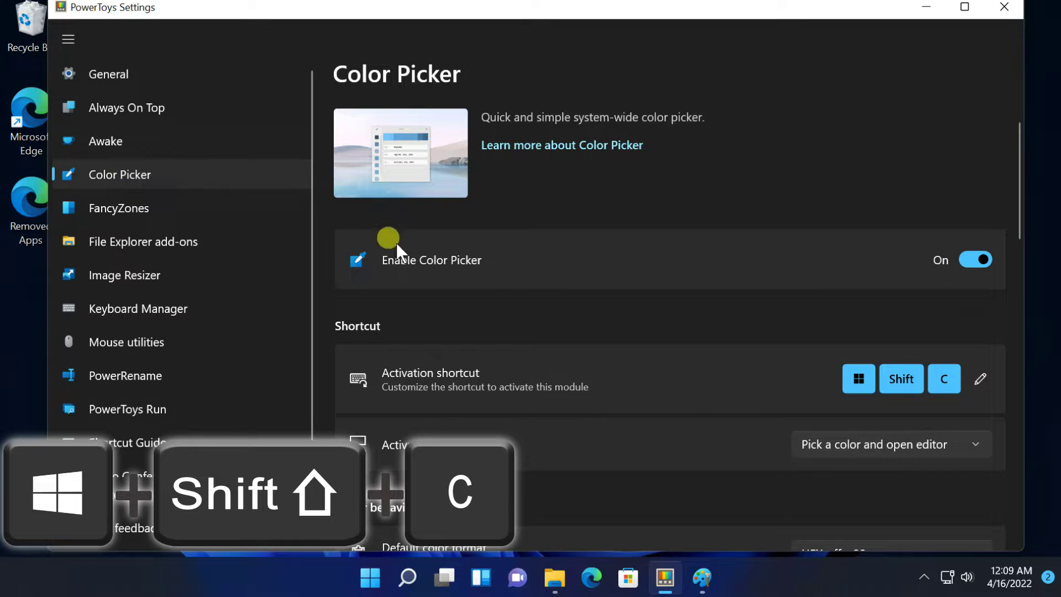
left_click(952, 255)
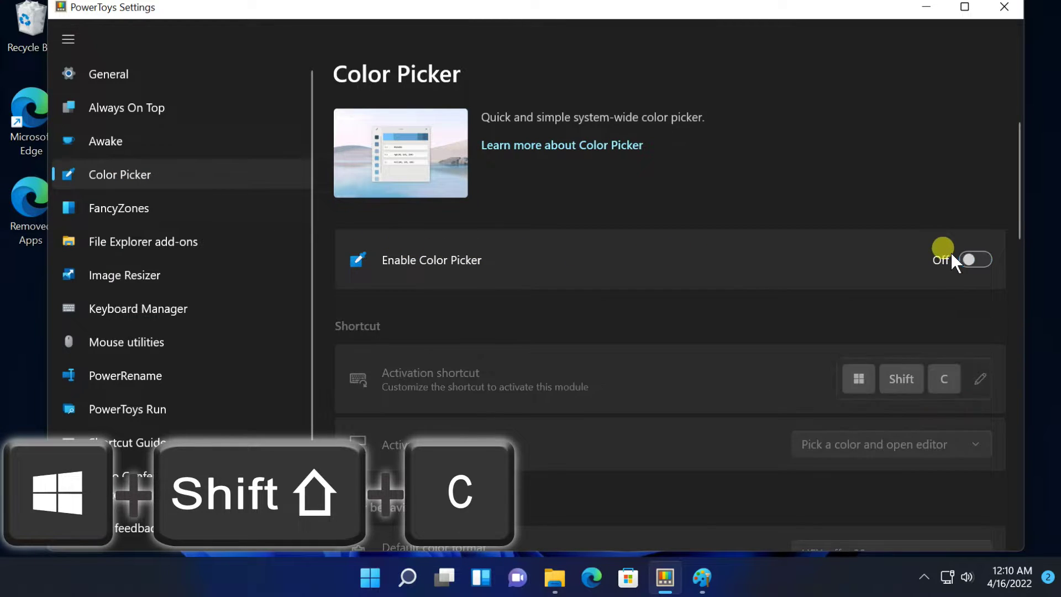
left_click(972, 256)
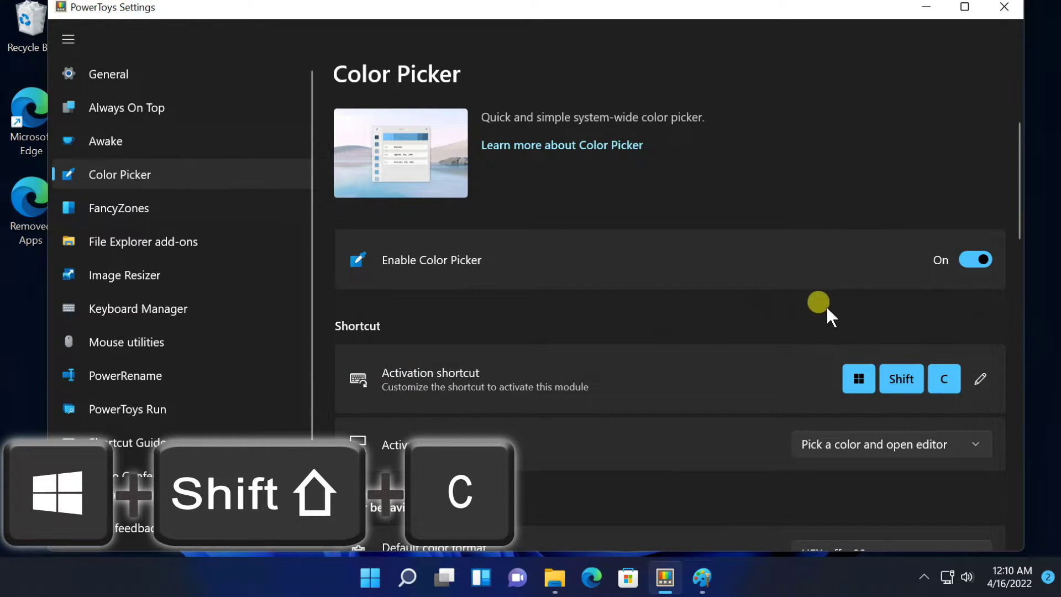
Pick the green of the desktop Edge icon with Win+Shift+C
left_click(917, 10)
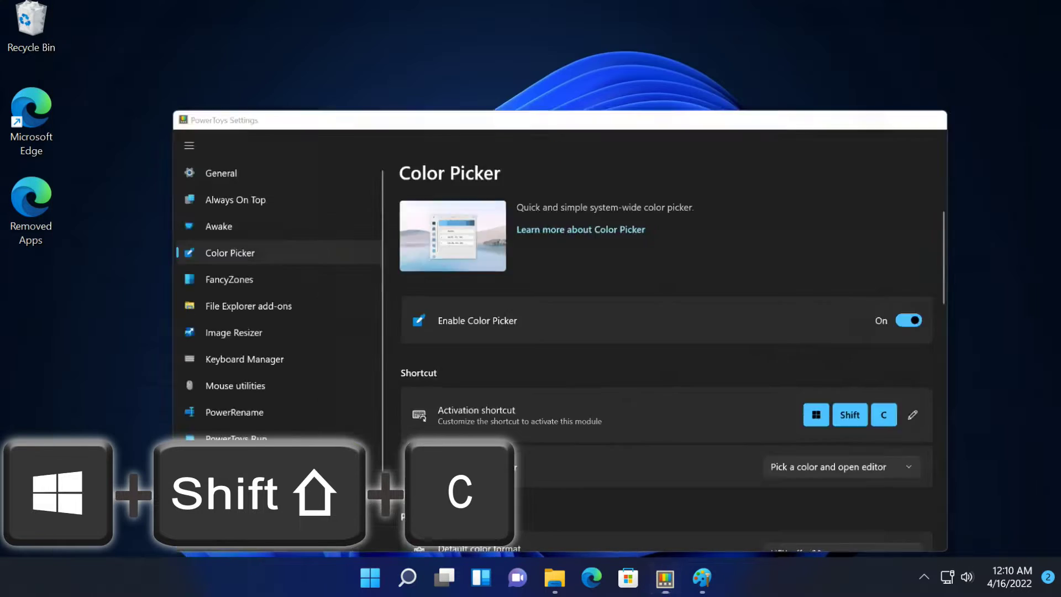
key("super+shift+c")
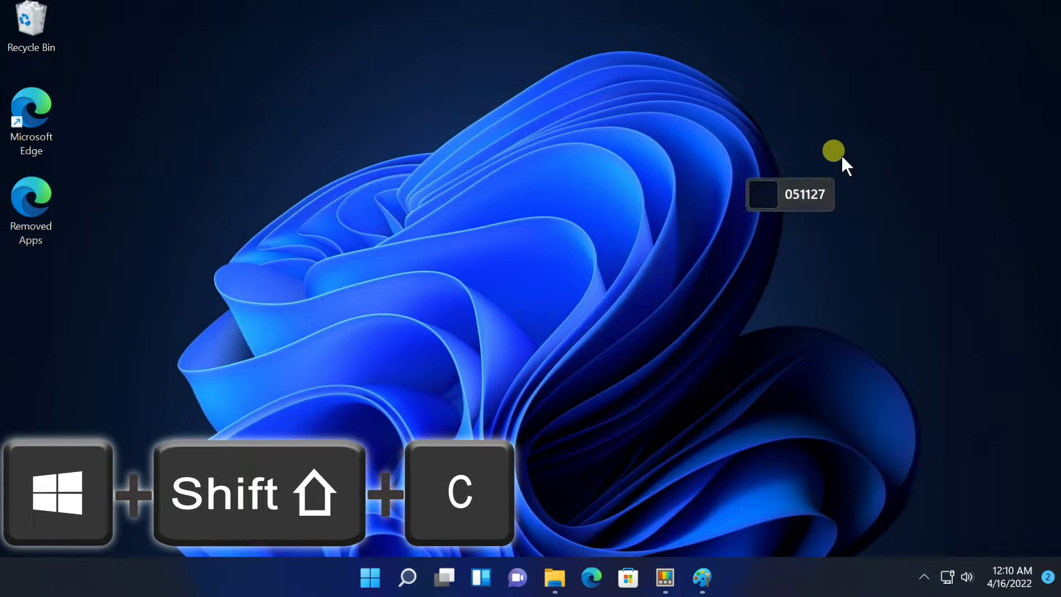
left_click(37, 97)
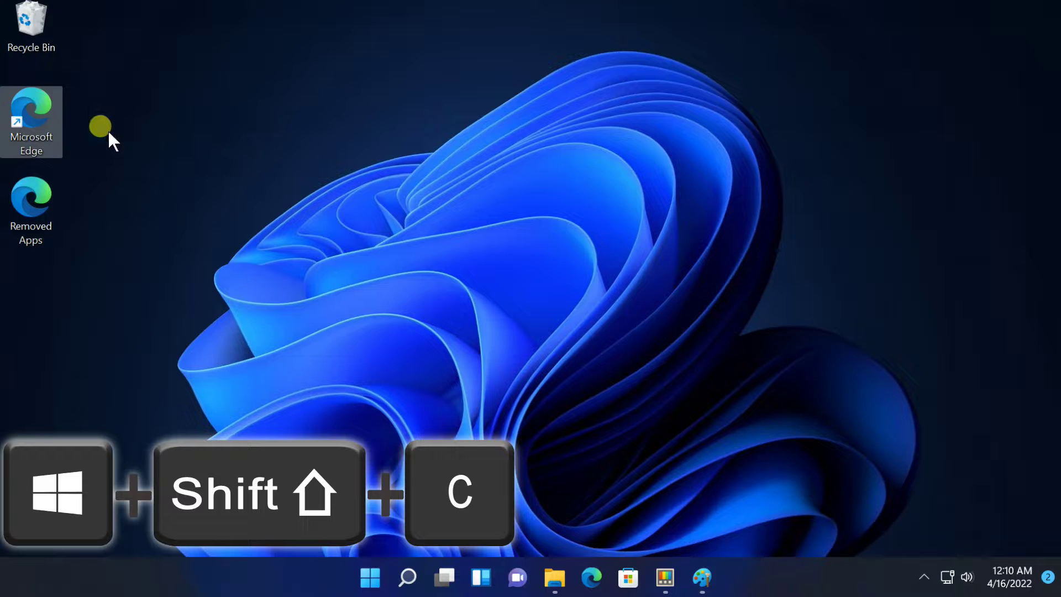
Copy the picked colour's HEX value 56da6c to the clipboard from the editor
left_click(665, 577)
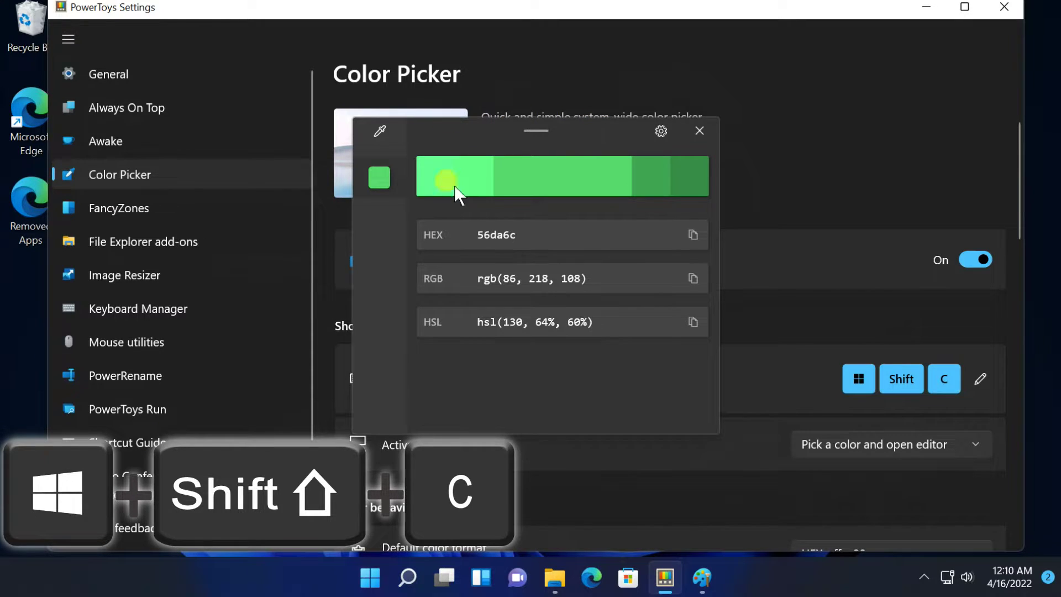
left_click(459, 230)
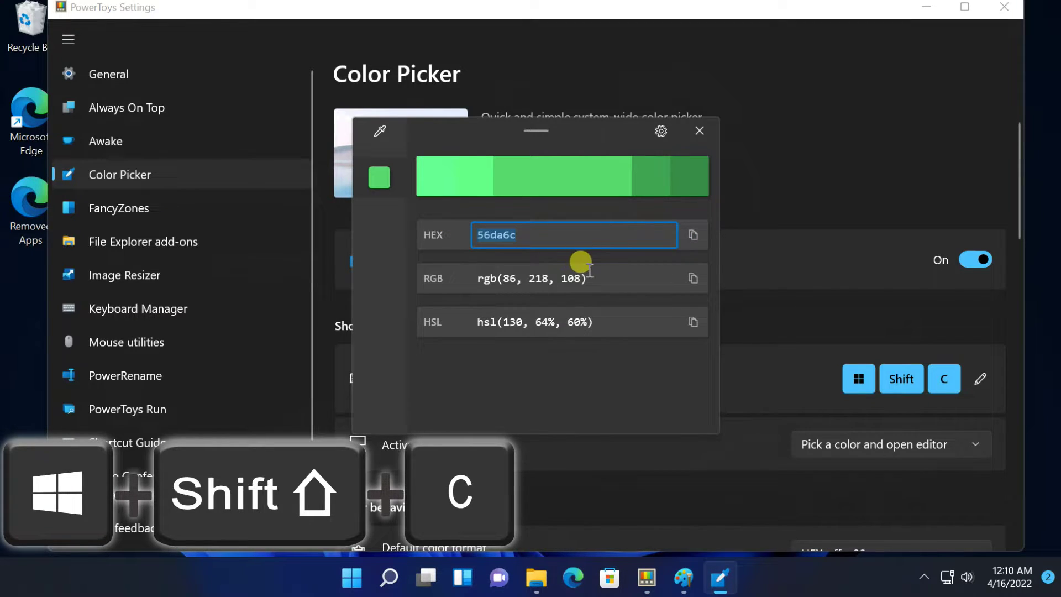
left_click(452, 271)
left_click(686, 230)
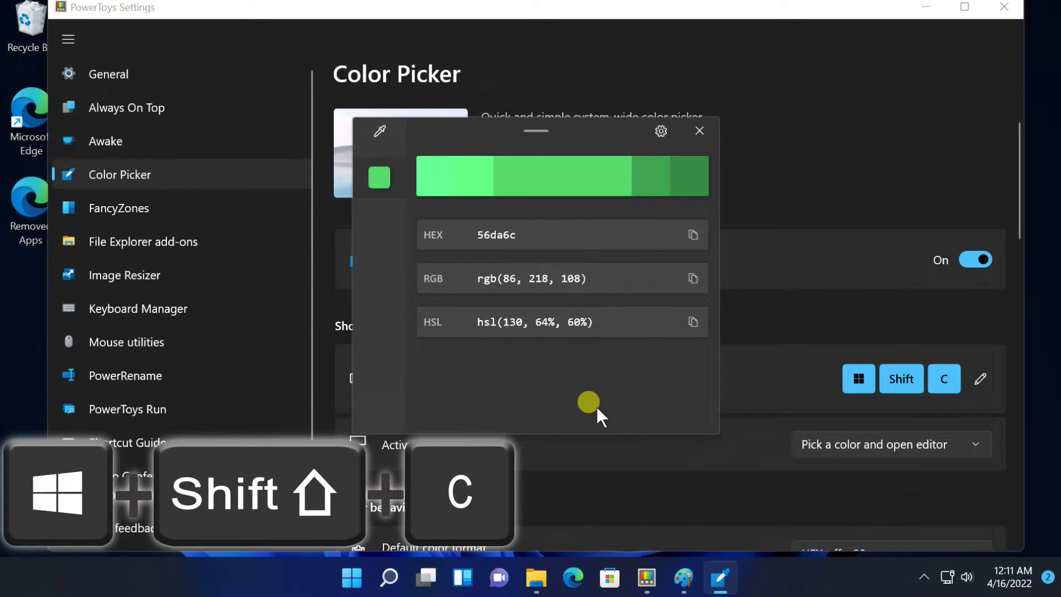
Paste hex 56da6c into Paint's Edit colors as the active colour, then close the Color Picker editor
left_click(684, 578)
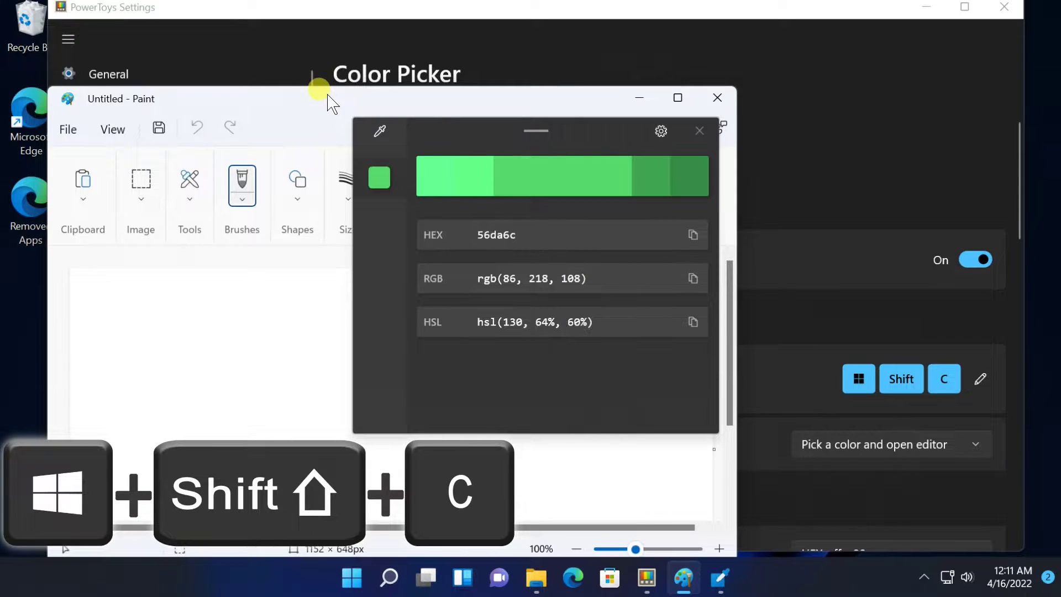
mouse_move(558, 122)
left_mouse_down()
mouse_move(695, 164)
mouse_move(869, 243)
left_mouse_up()
left_click(475, 113)
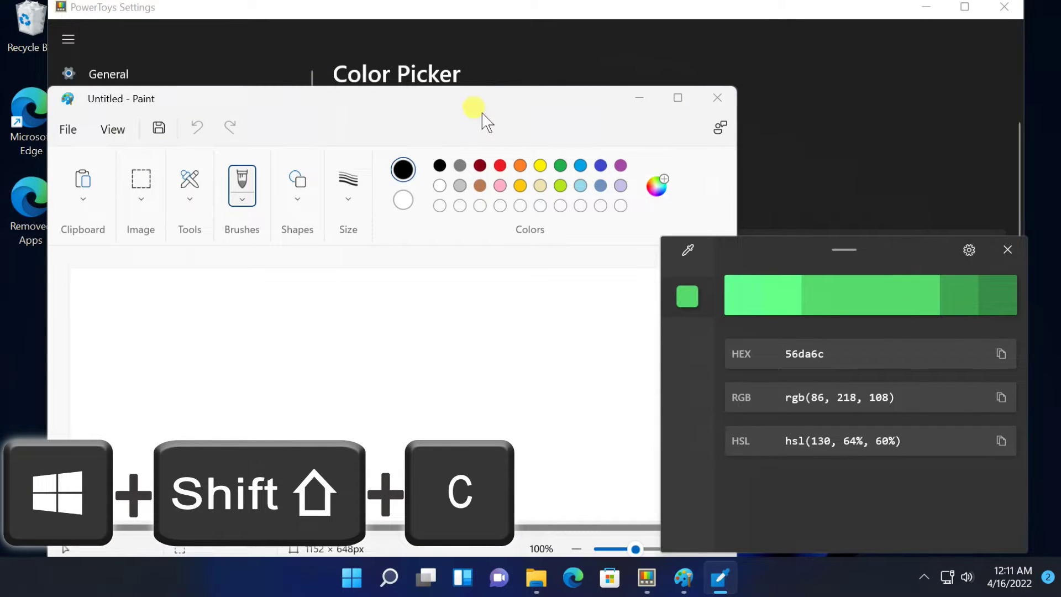
left_click(644, 173)
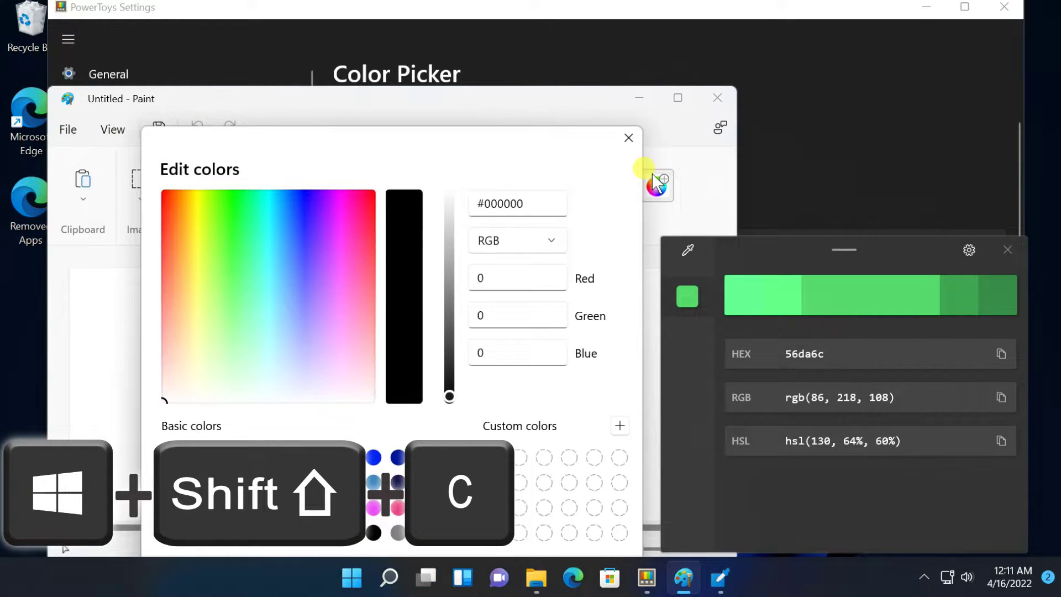
left_click_drag(517, 202, 480, 200)
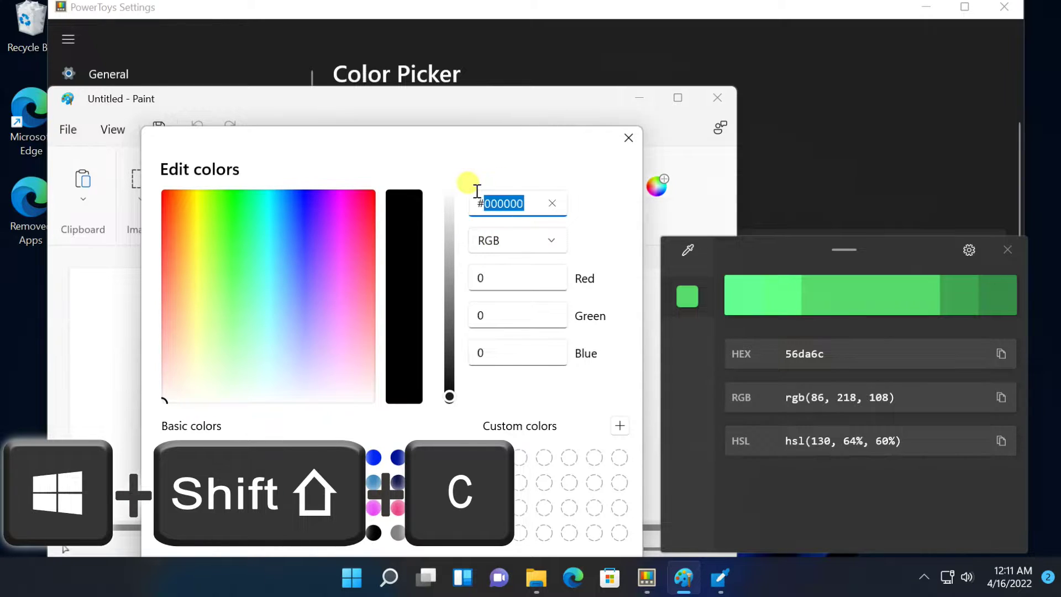
key("ctrl+v")
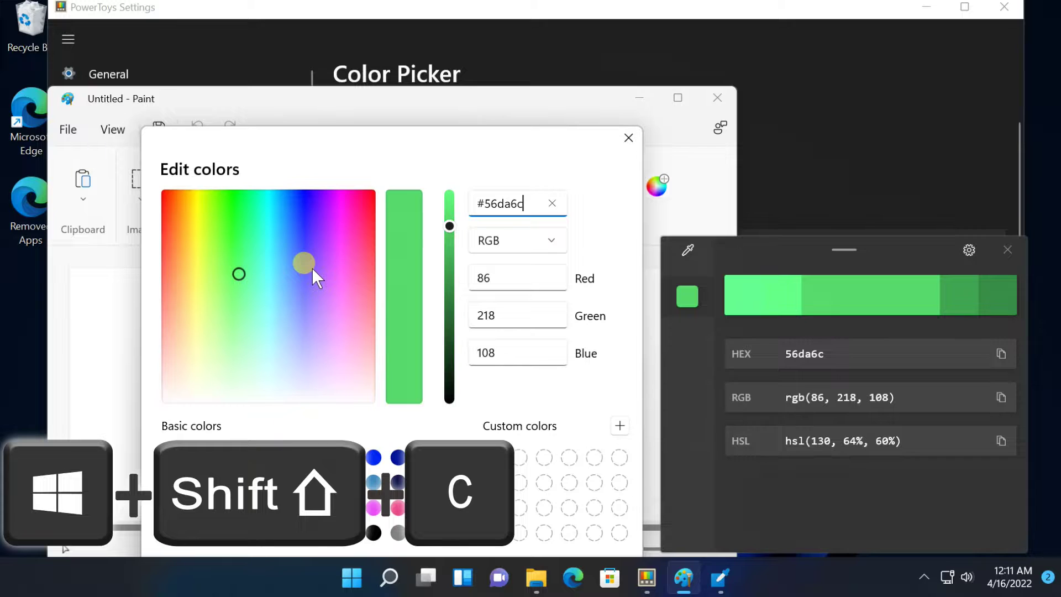
left_click_drag(358, 143, 359, 108)
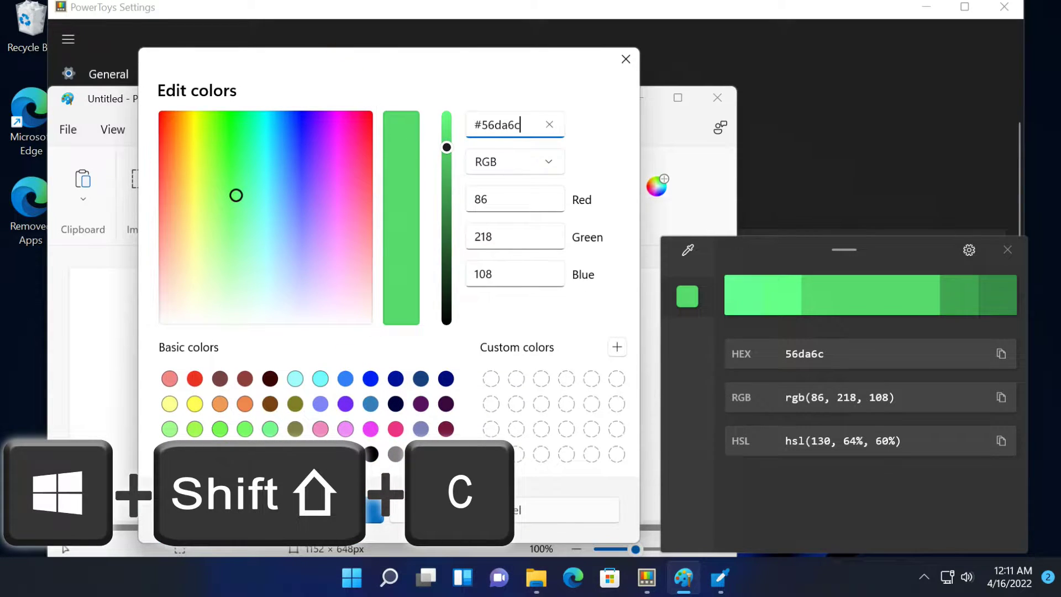
key("Return")
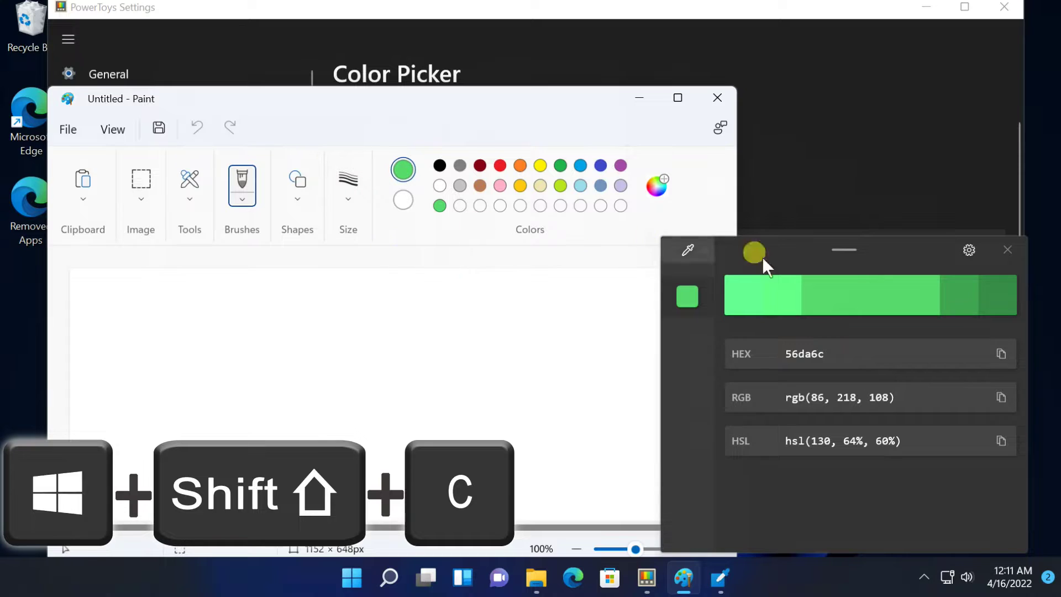
left_click(995, 239)
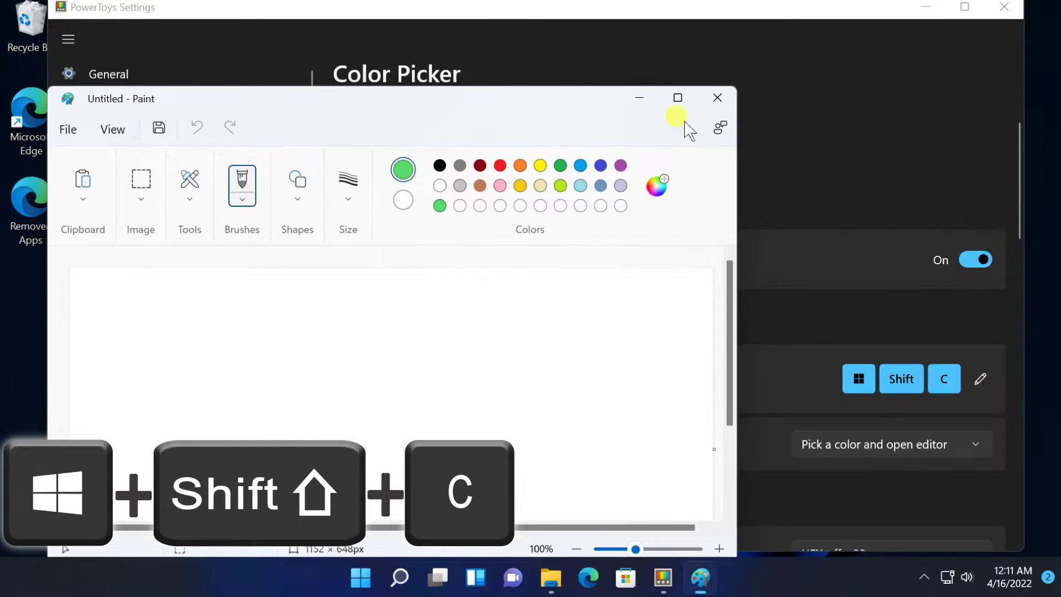
Switch Show color name on in Color Picker settings, leaving the default format as HEX
left_click(638, 97)
scroll(666, 306, "down", 2)
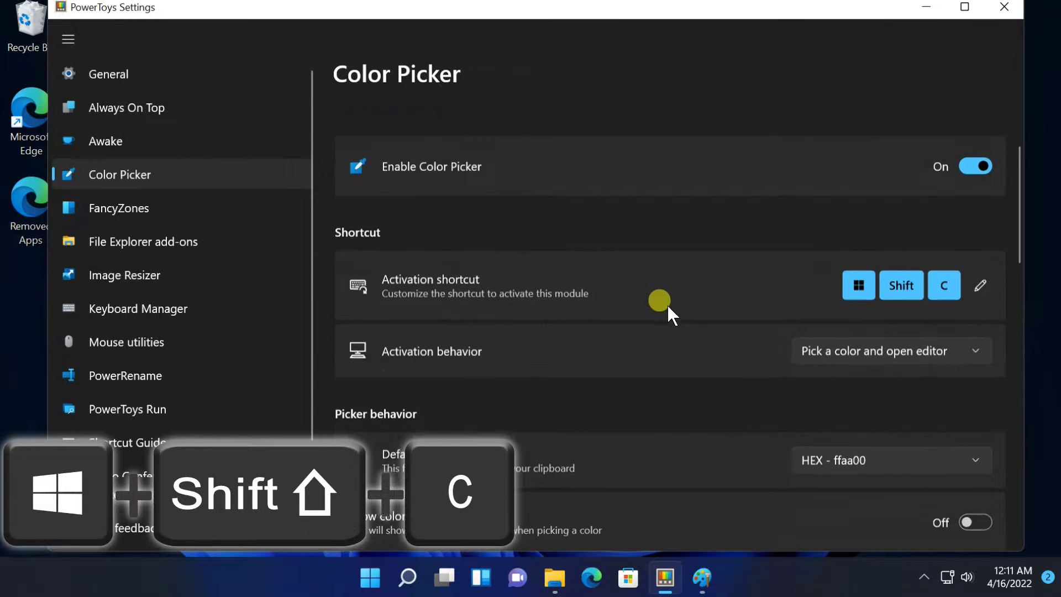
scroll(667, 304, "down", 2)
scroll(668, 304, "down", 1)
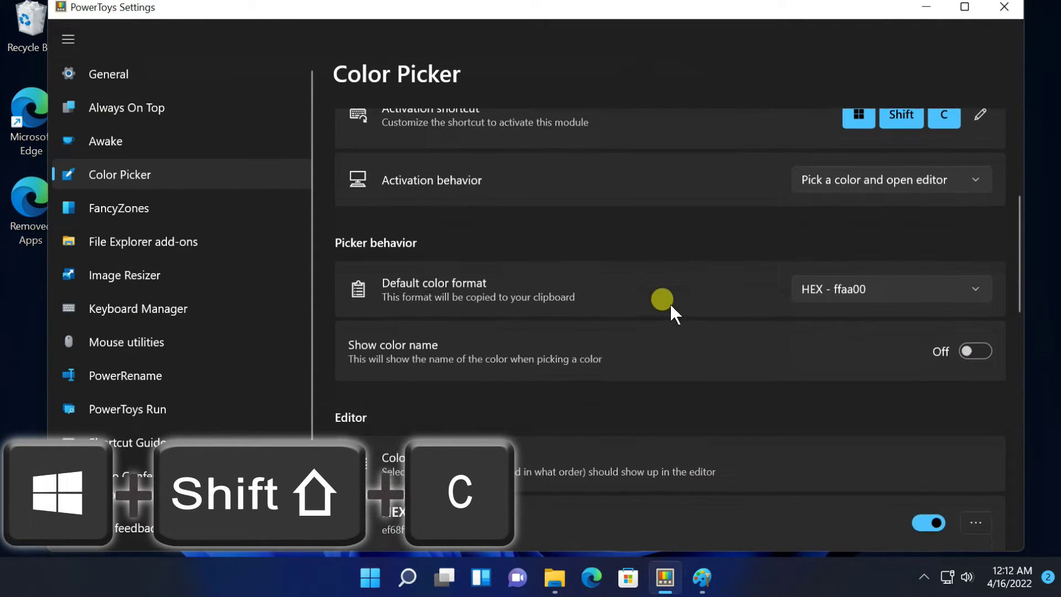
left_click(838, 284)
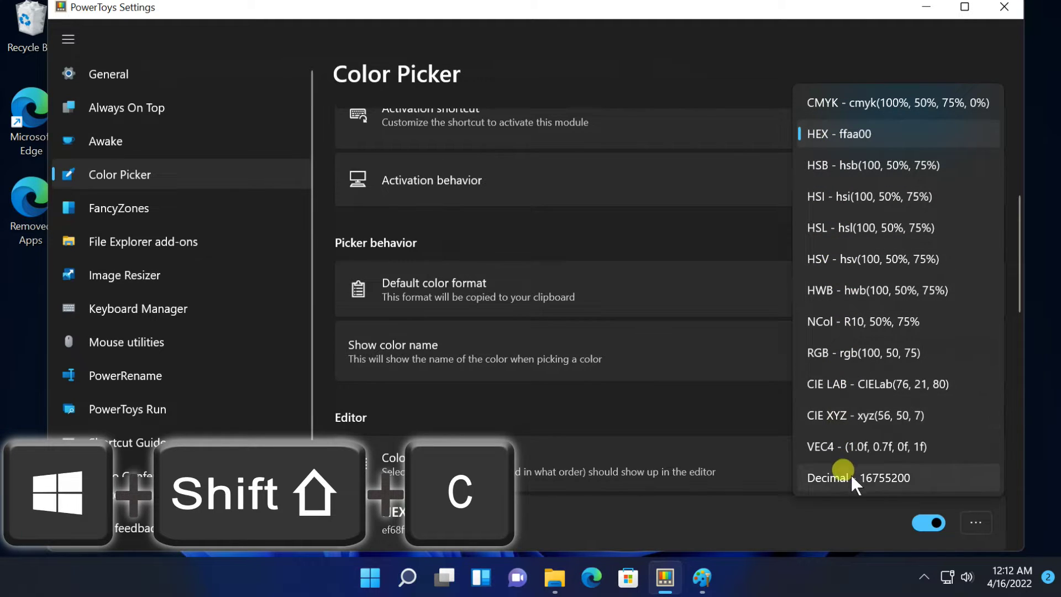
left_click(827, 125)
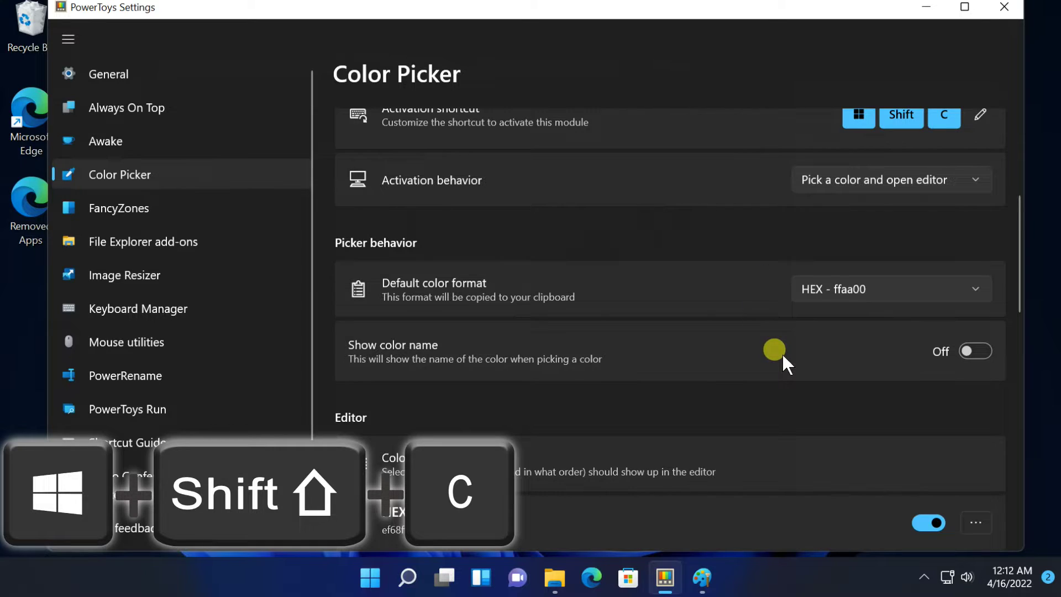
left_click(976, 347)
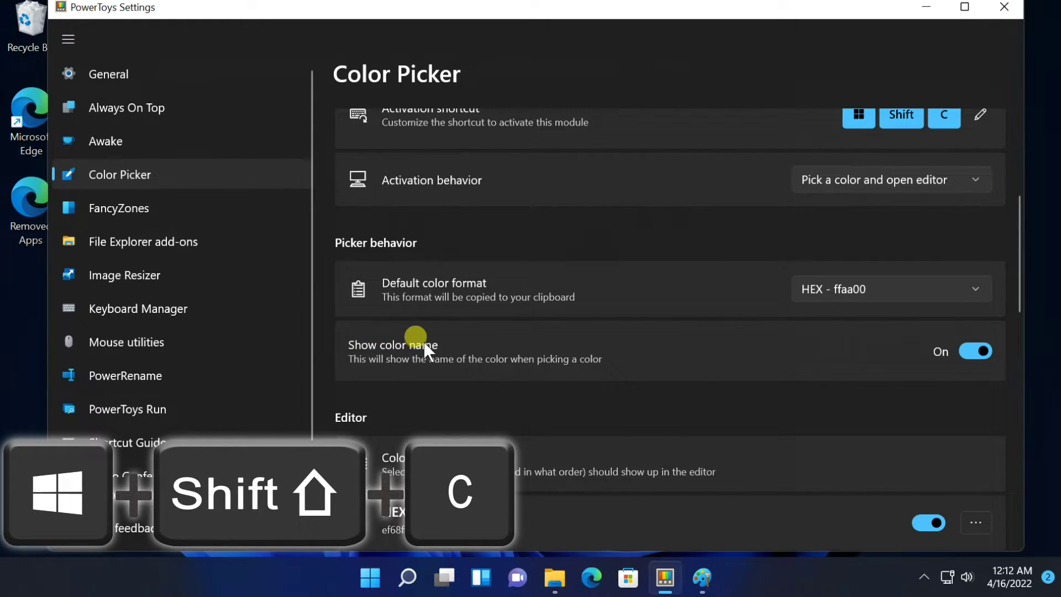
scroll(874, 345, "up", 3)
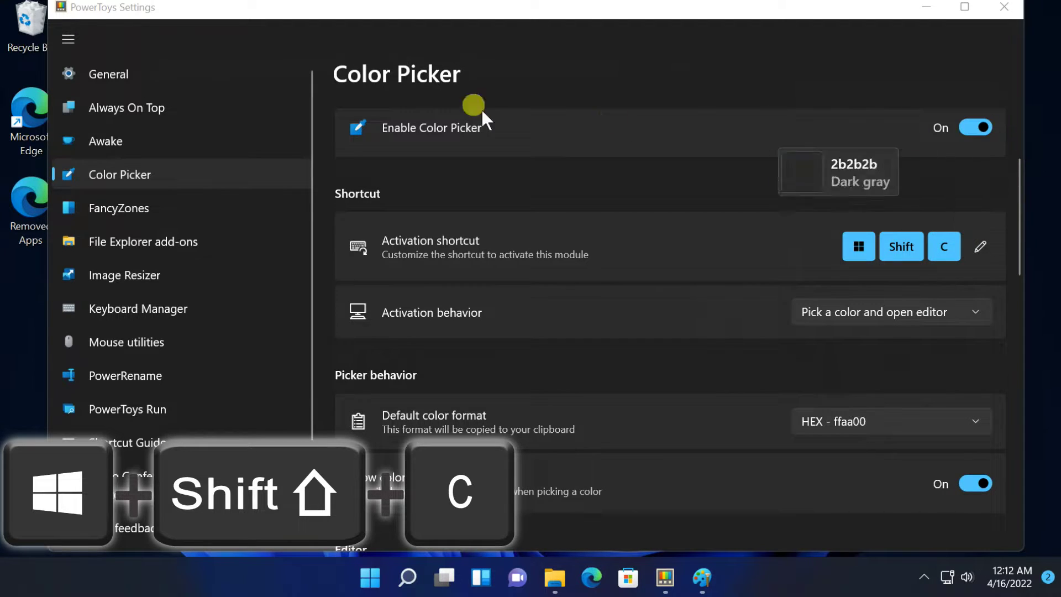
Turn on the CMYK and HSB editor colour formats, then test by picking colour 2b2b2b
key("Escape")
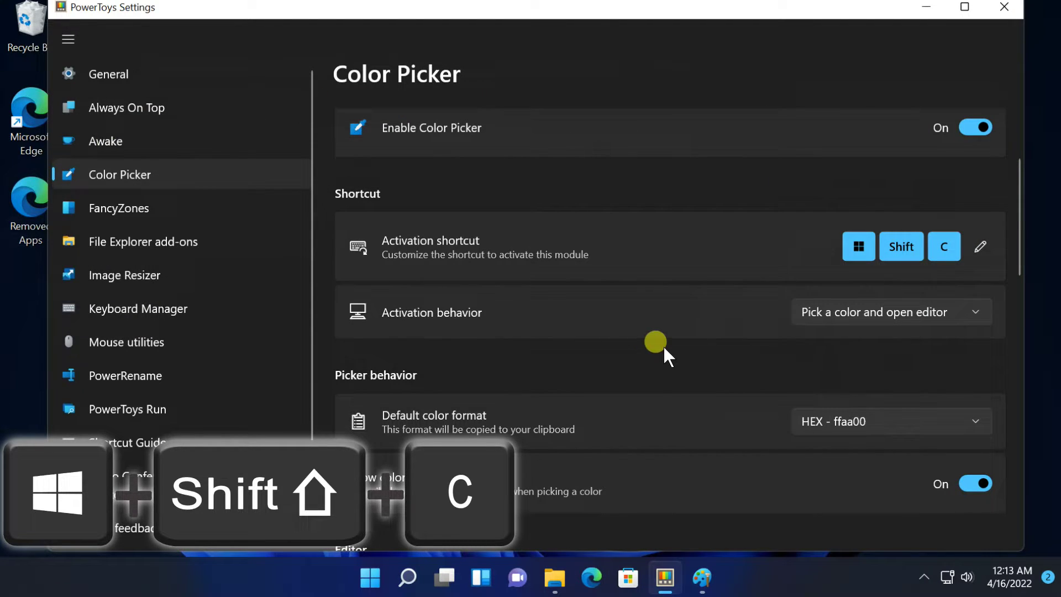
scroll(664, 347, "down", 7)
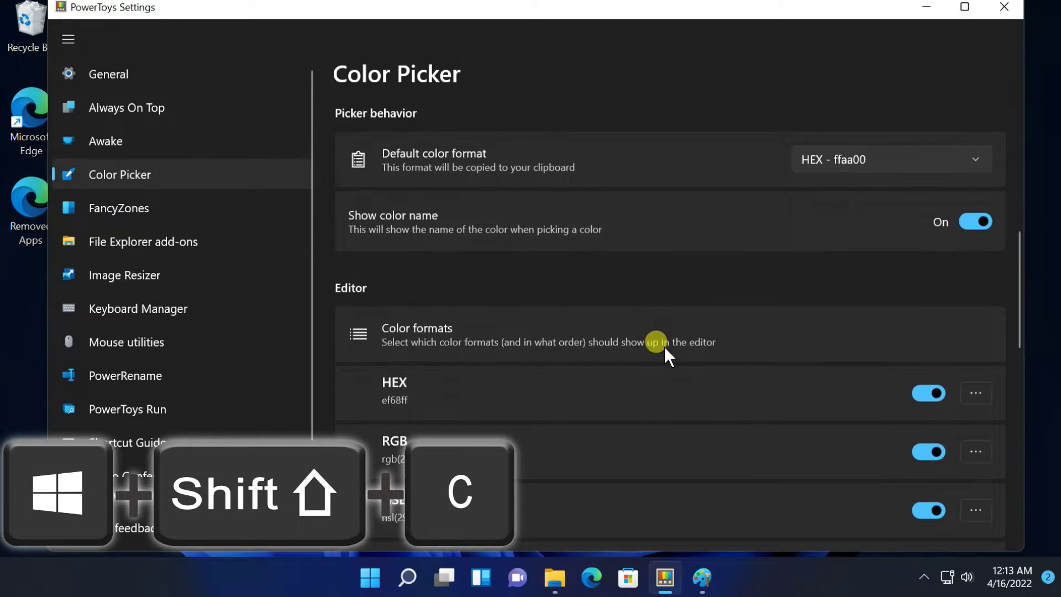
scroll(664, 346, "down", 1)
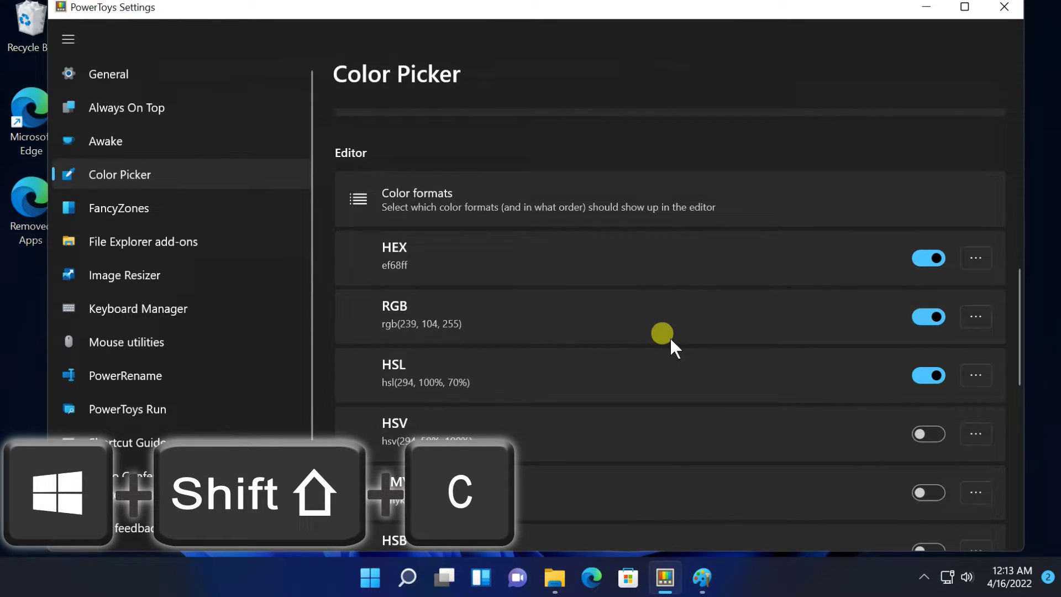
scroll(670, 337, "down", 3)
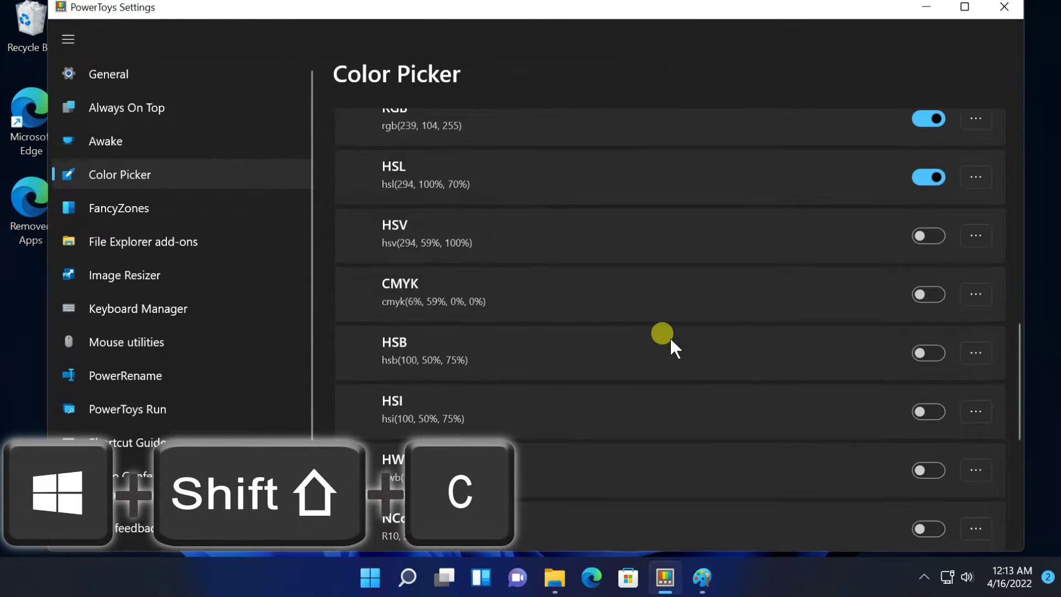
scroll(670, 341, "up", 4)
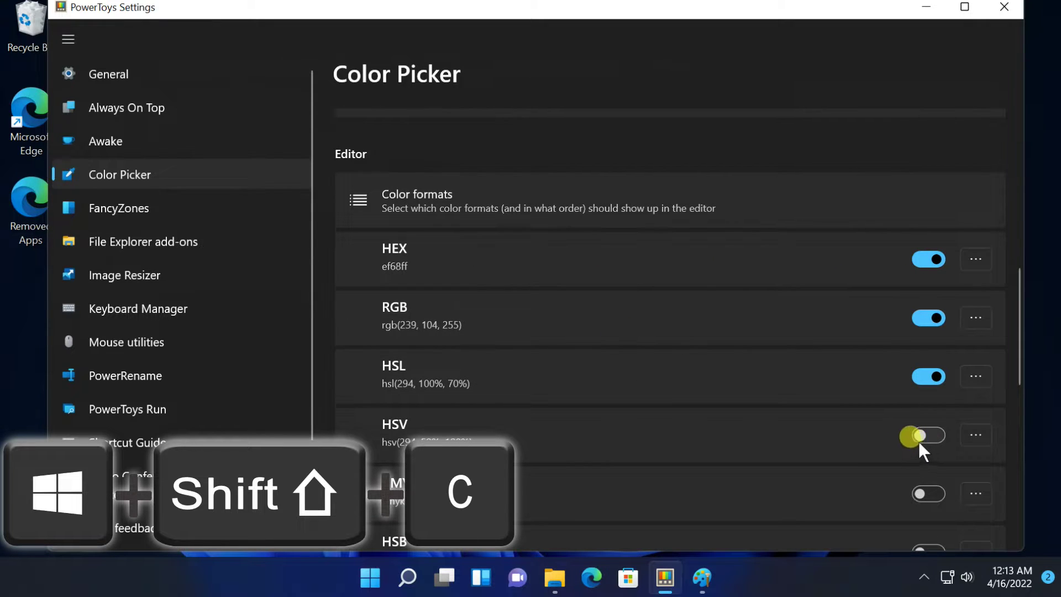
scroll(873, 512, "down", 1)
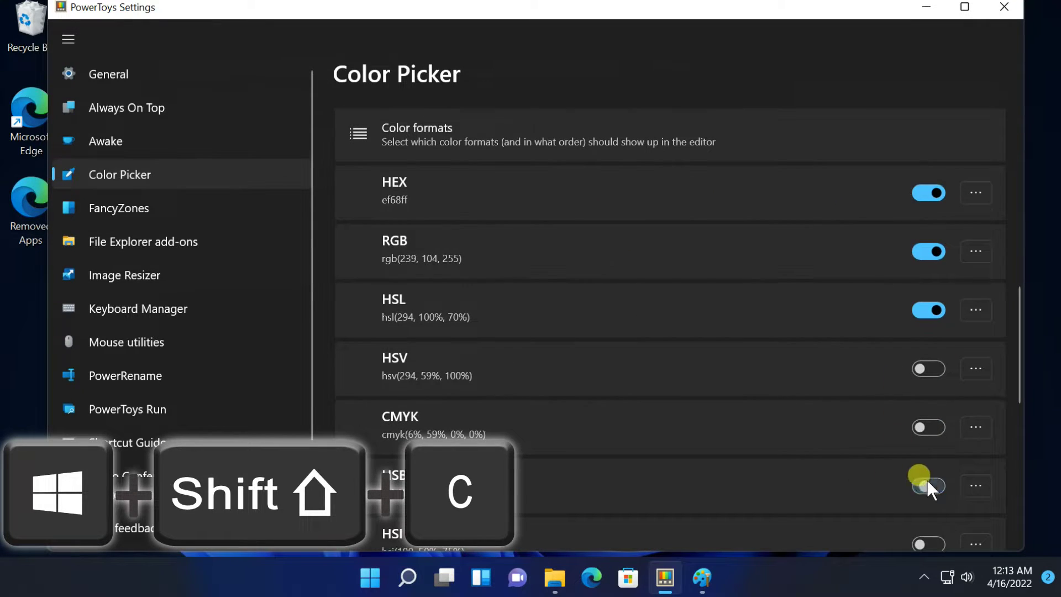
left_click(923, 485)
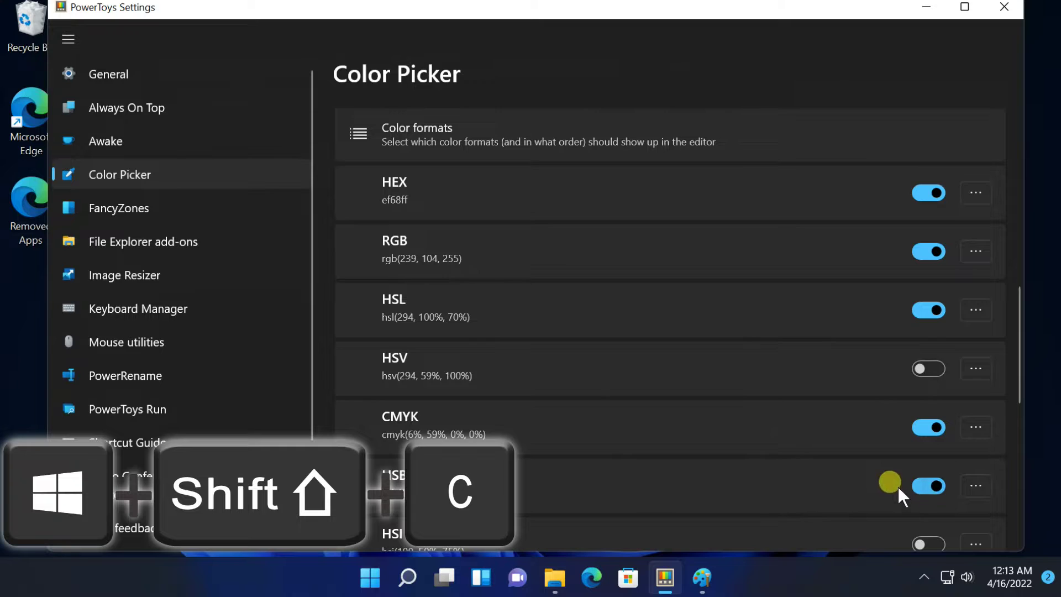
scroll(897, 481, "down", 2)
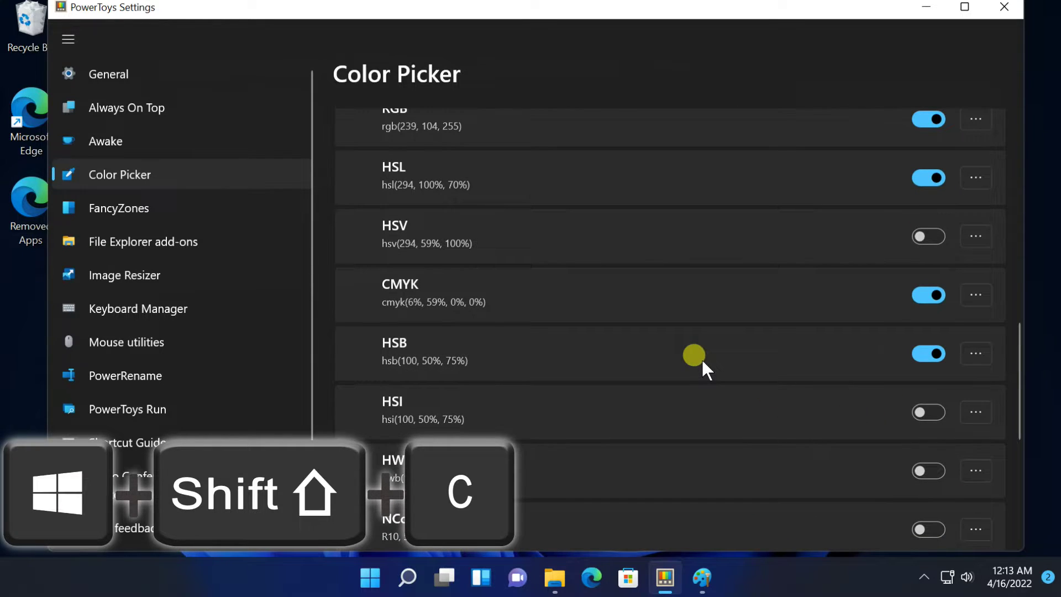
left_click(734, 353)
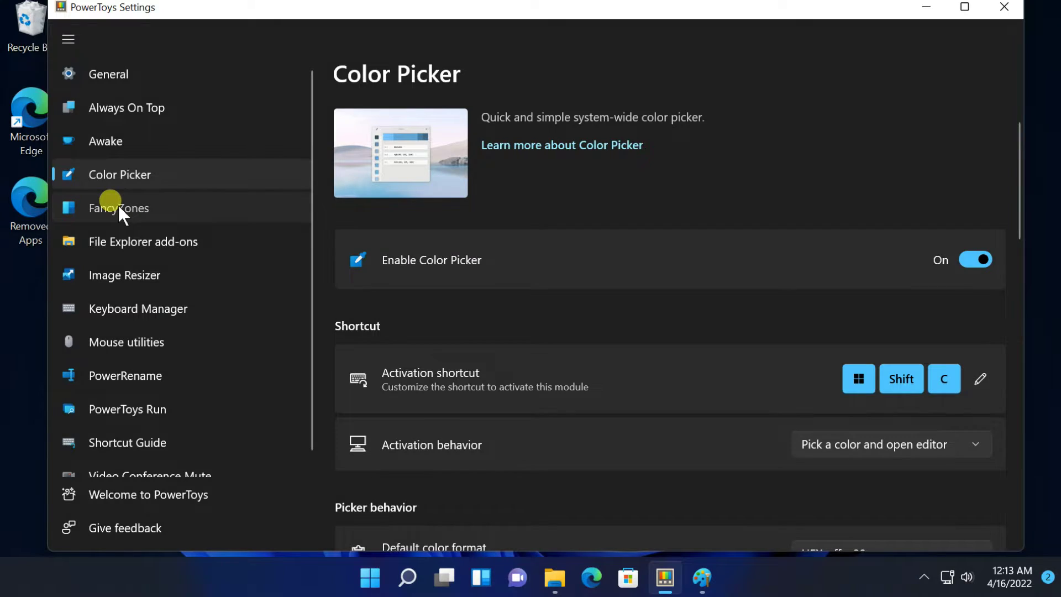
Go to the FancyZones settings page and launch the layout editor showing its templates
left_click(116, 204)
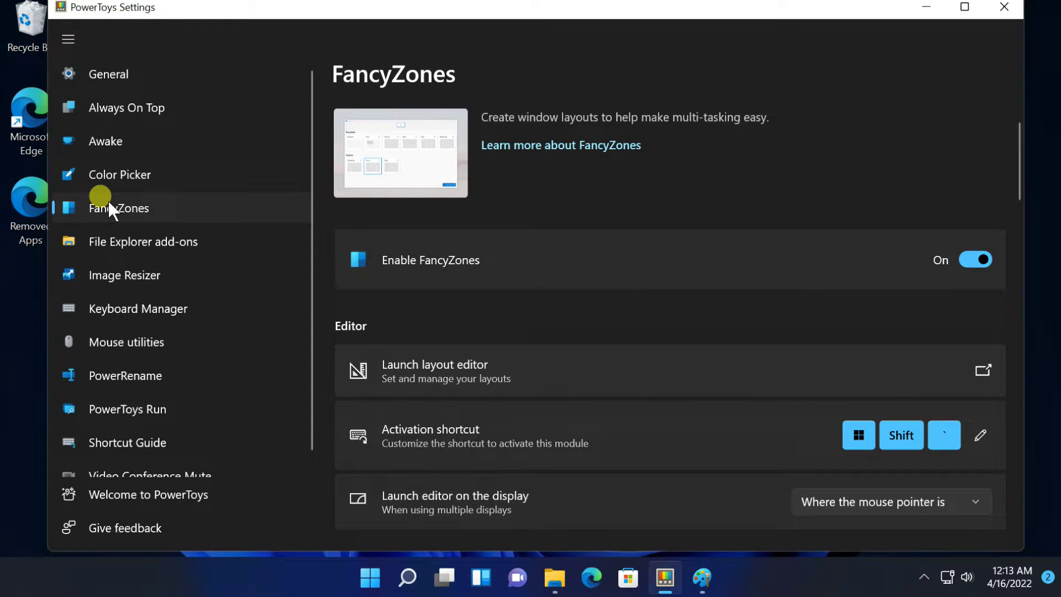
key("super+shift+grave")
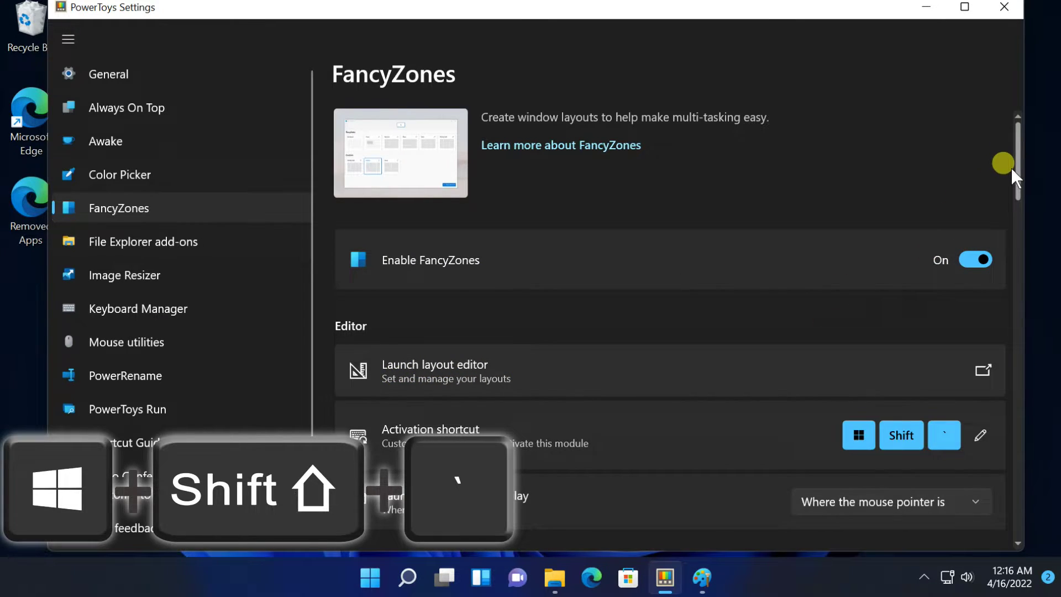
left_click_drag(1010, 166, 1006, 201)
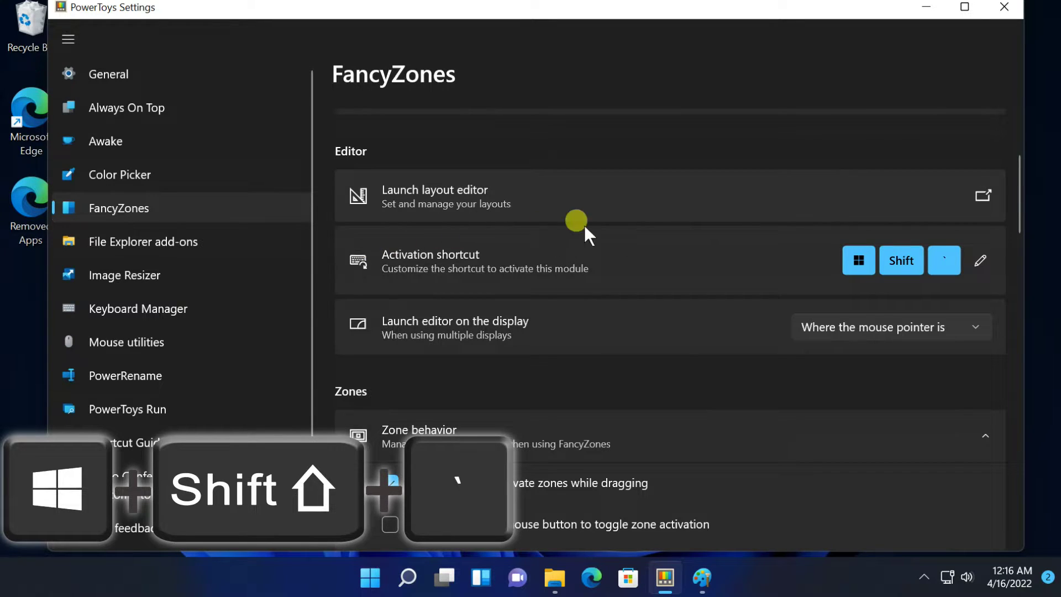
left_click(977, 197)
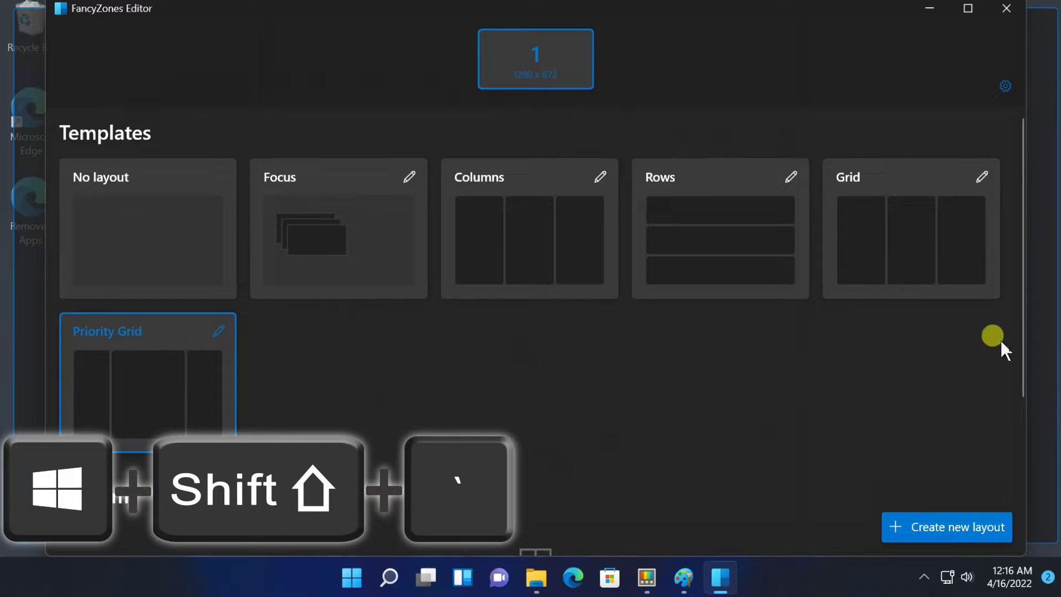
Create grid-based Custom layout 1 with its left and right zones split into five zones, save it, and close
left_click(927, 514)
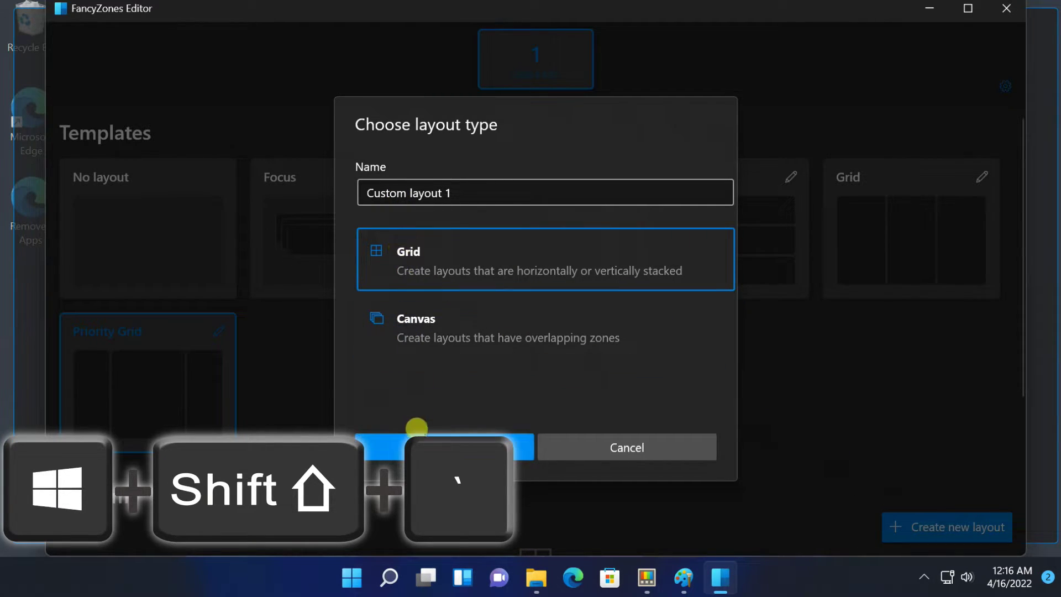
left_click(401, 436)
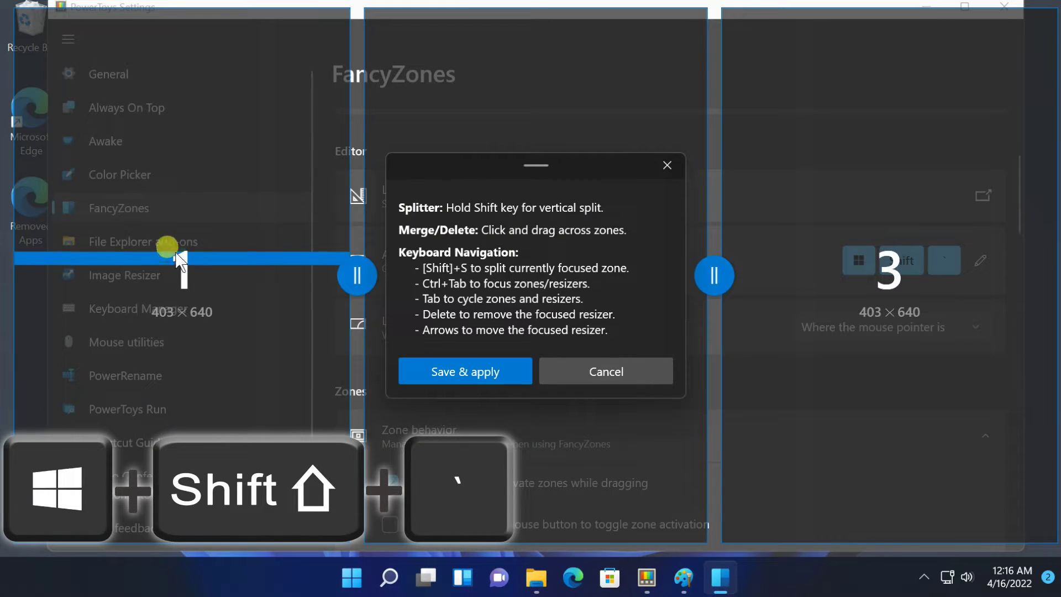
left_click(278, 329)
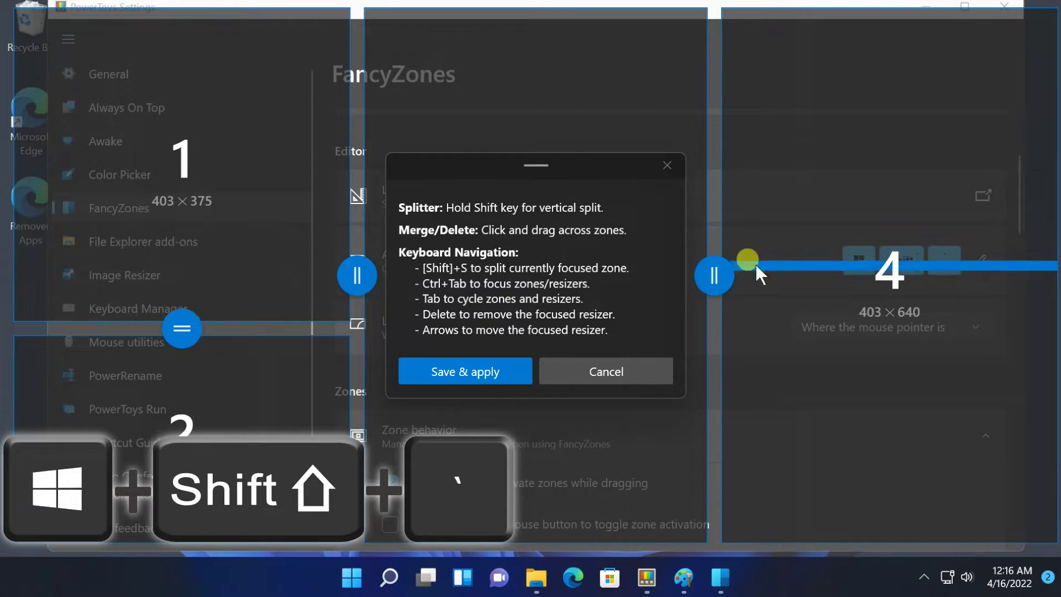
left_click(767, 308)
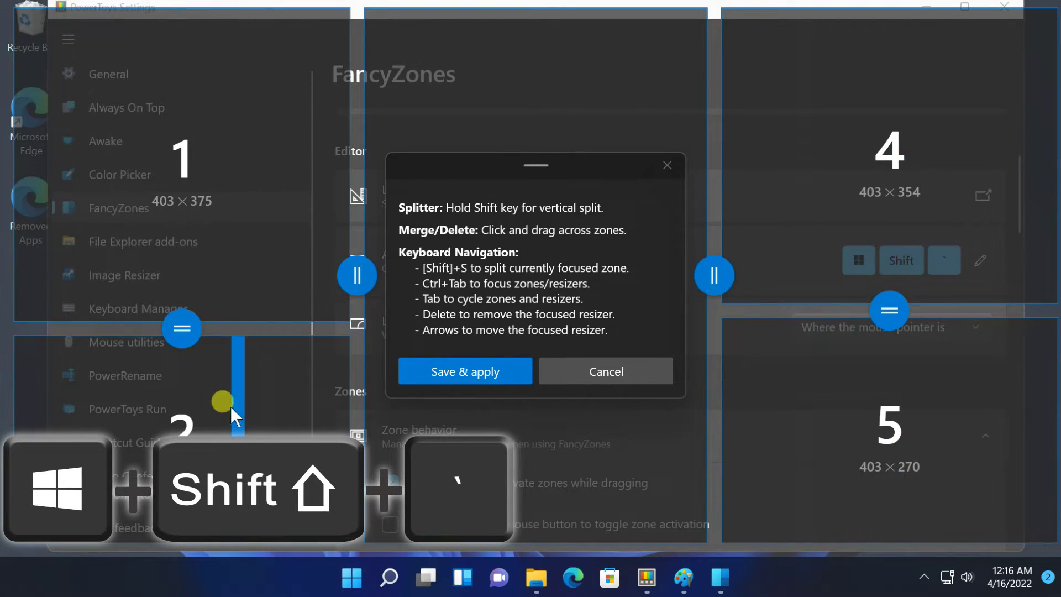
left_click(466, 369)
scroll(374, 405, "down", 3)
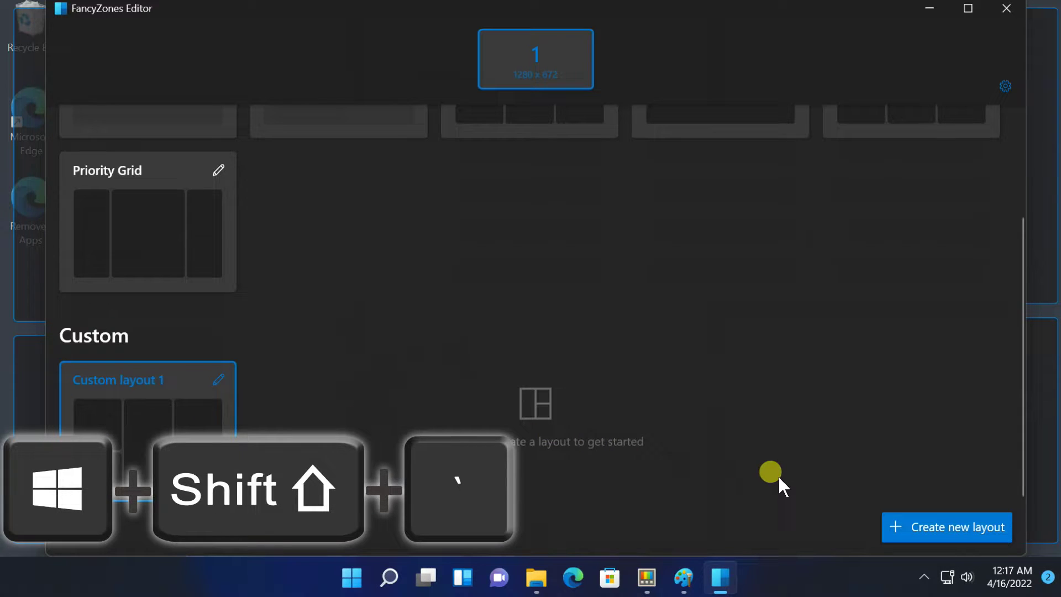
left_click(1002, 7)
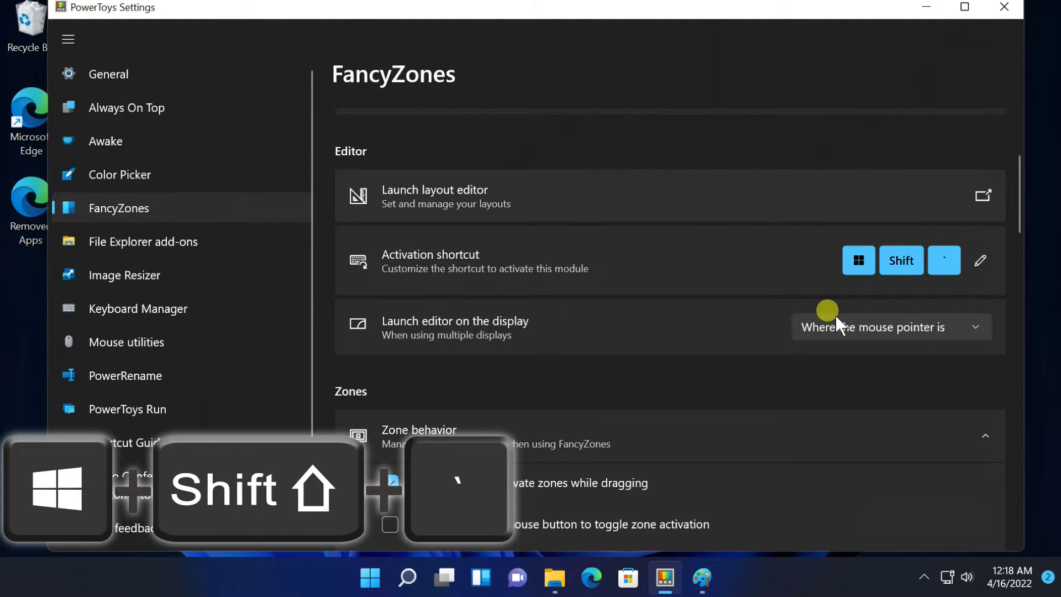
Shift-drag the File Explorer and Paint windows into the upper-left FancyZones zone
scroll(836, 317, "up", 1)
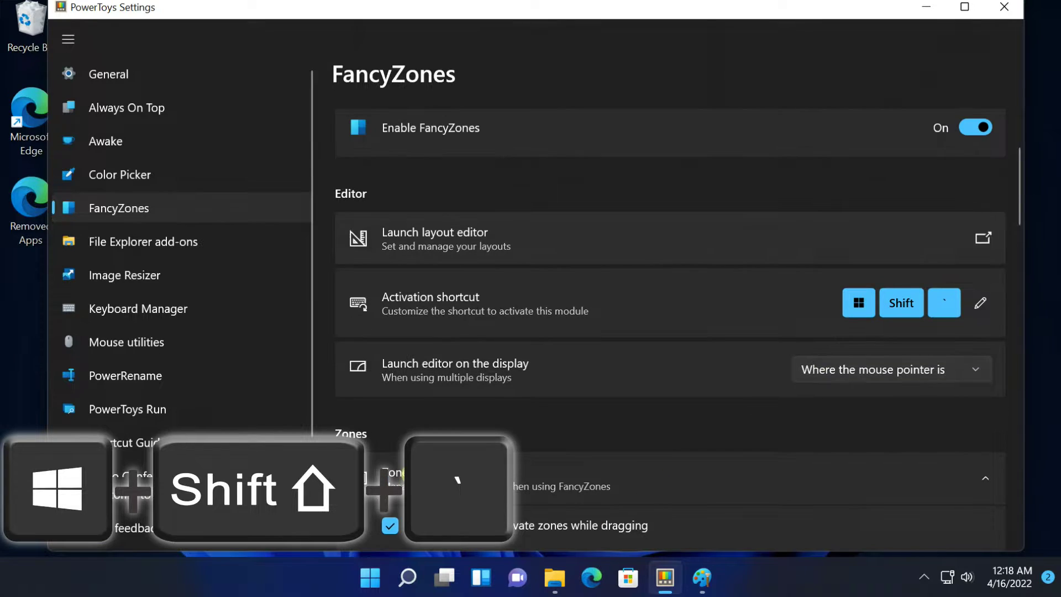
scroll(529, 472, "down", 3)
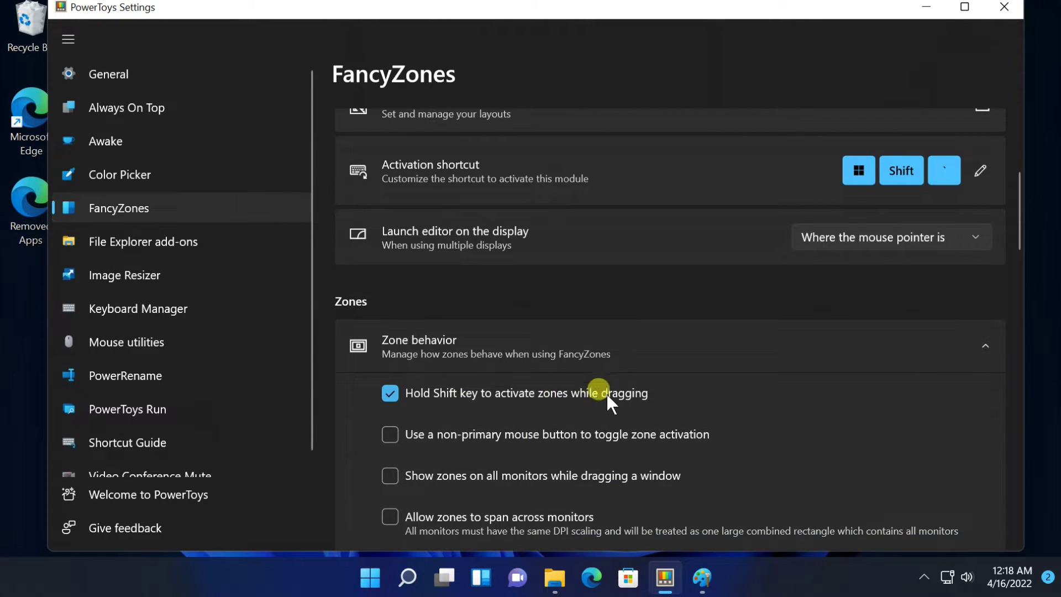
key("shift")
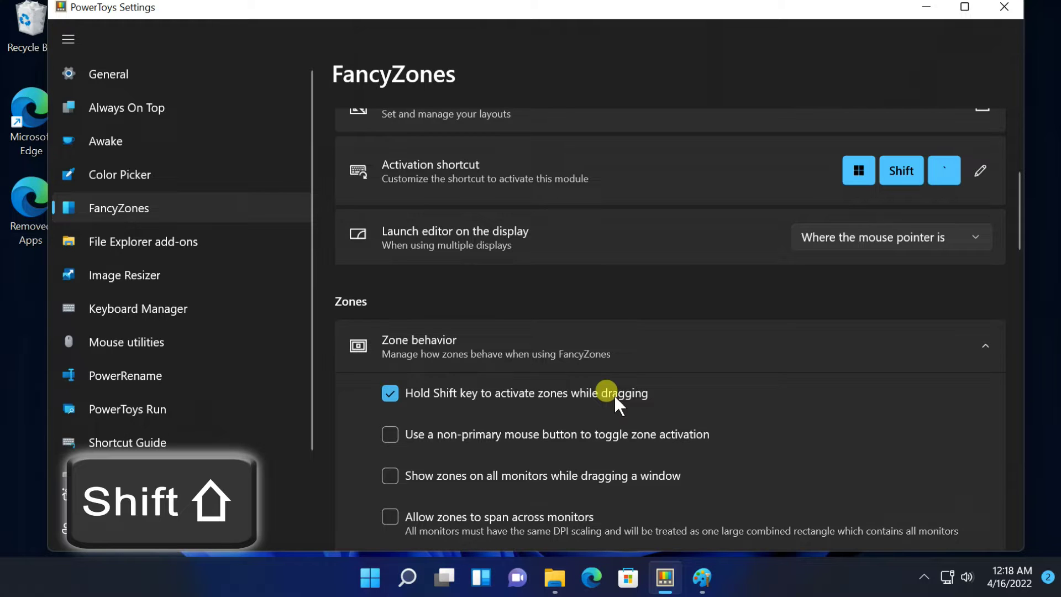
left_click(541, 571)
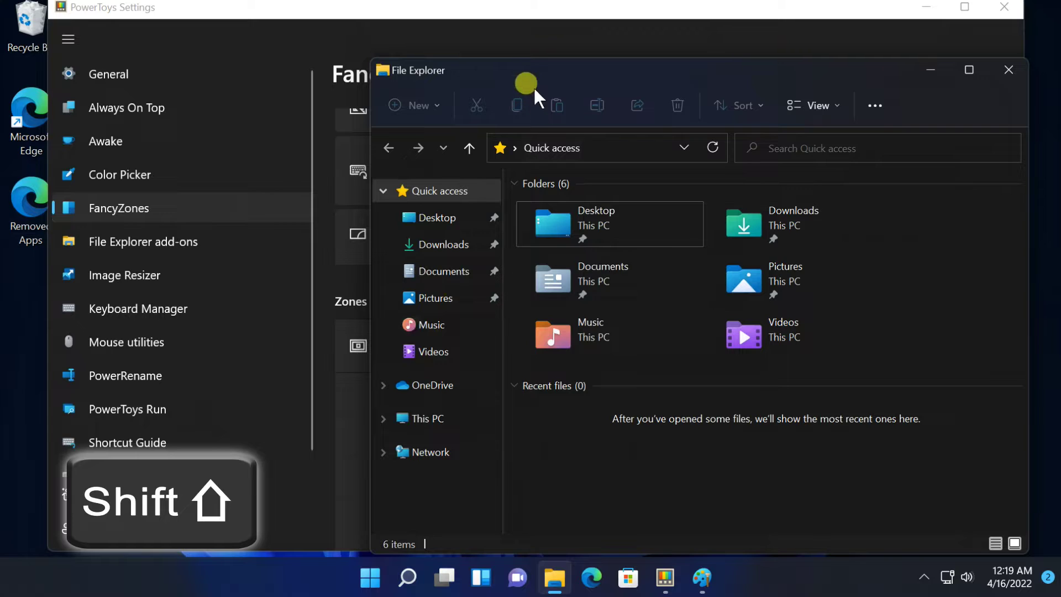
left_click_drag(557, 75, 582, 111)
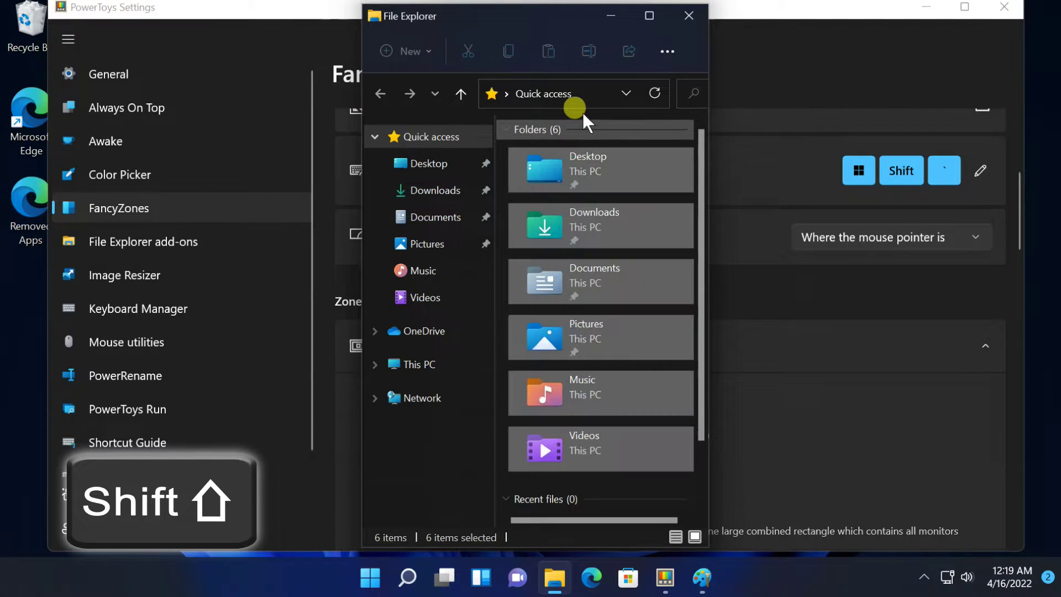
left_click(844, 68)
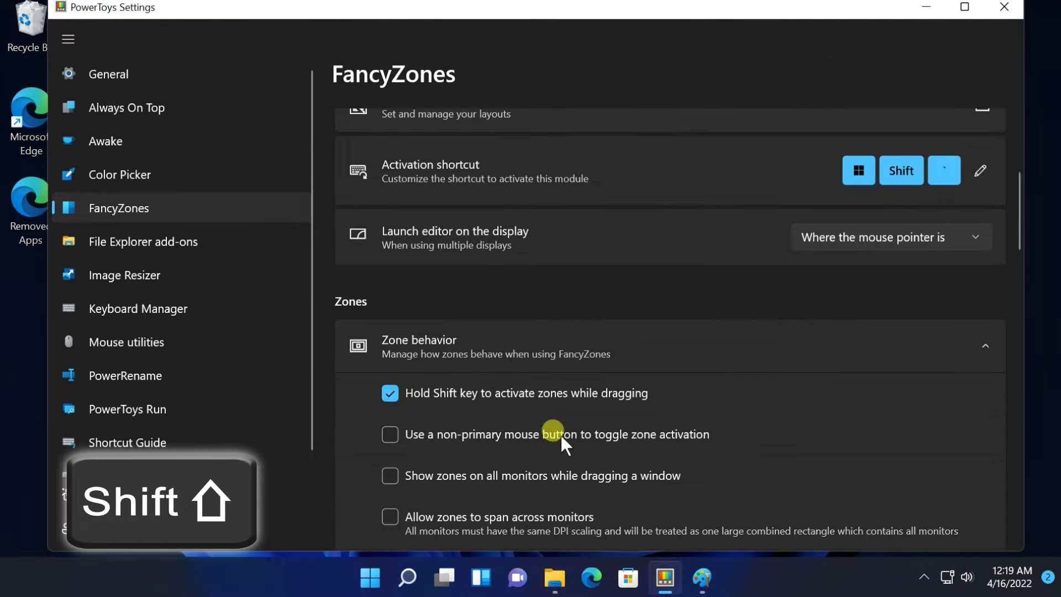
left_click(701, 577)
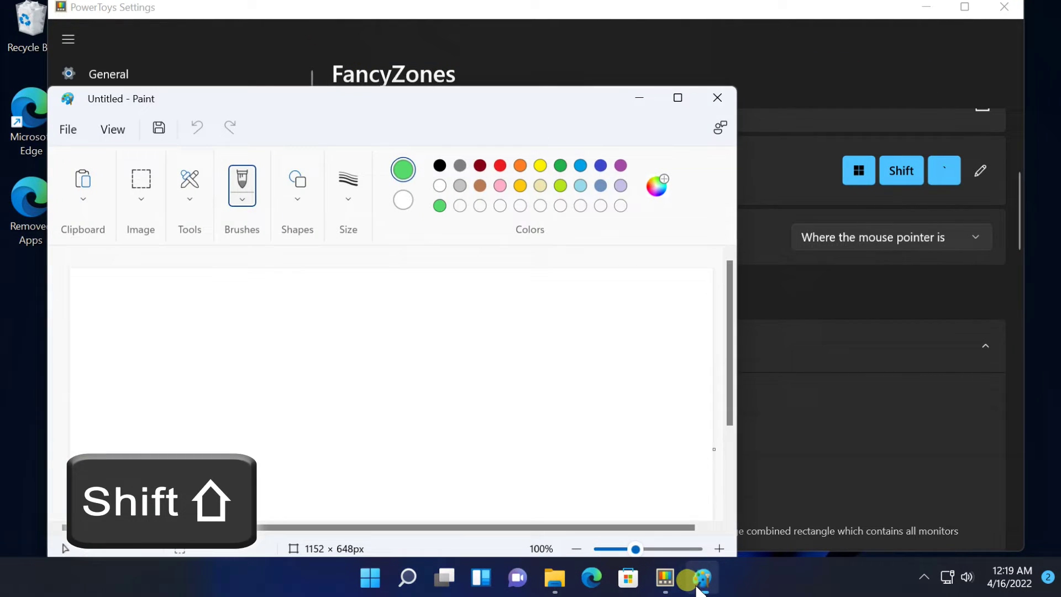
mouse_move(277, 108)
left_mouse_down()
mouse_move(301, 118)
mouse_move(434, 114)
mouse_move(434, 85)
mouse_move(190, 60)
left_mouse_up()
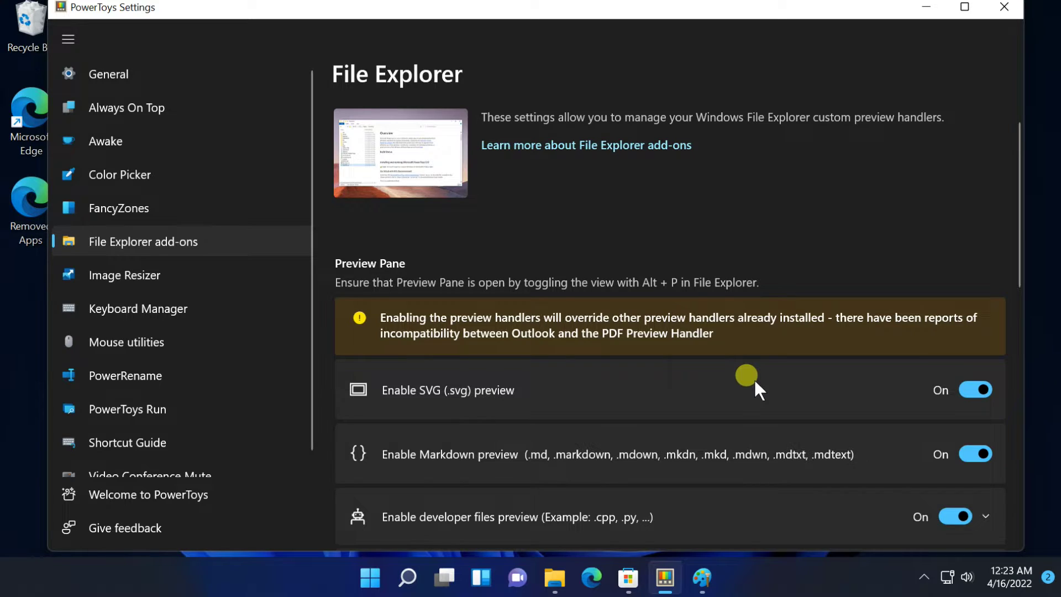
Scroll the File Explorer add-ons page down to the PDF and G-code preview toggles
scroll(755, 380, "down", 3)
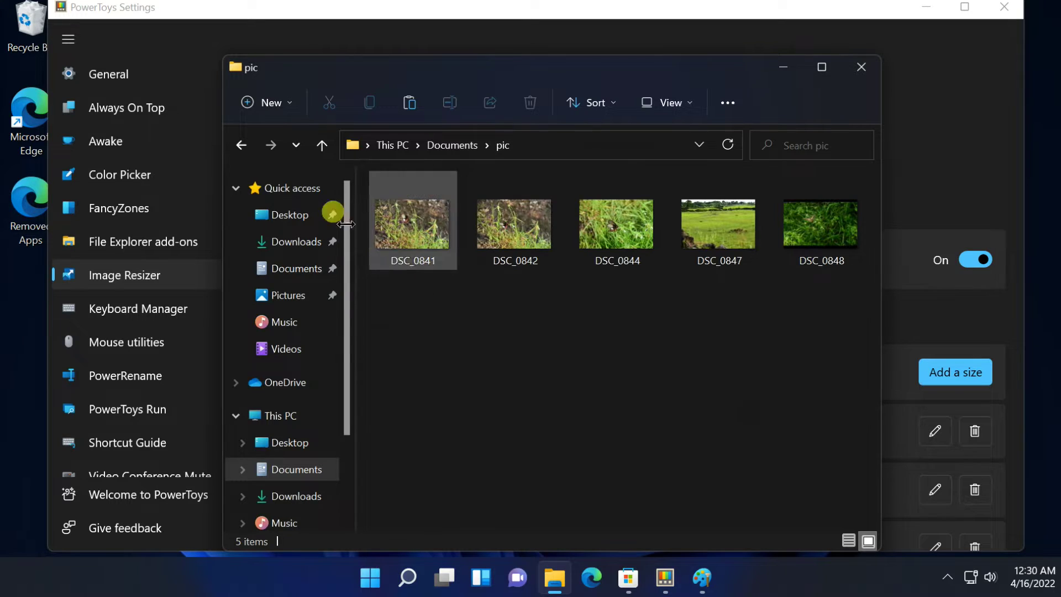
Open Image Resizer for DSC_0841 from its full Show more options context menu
right_click(396, 210)
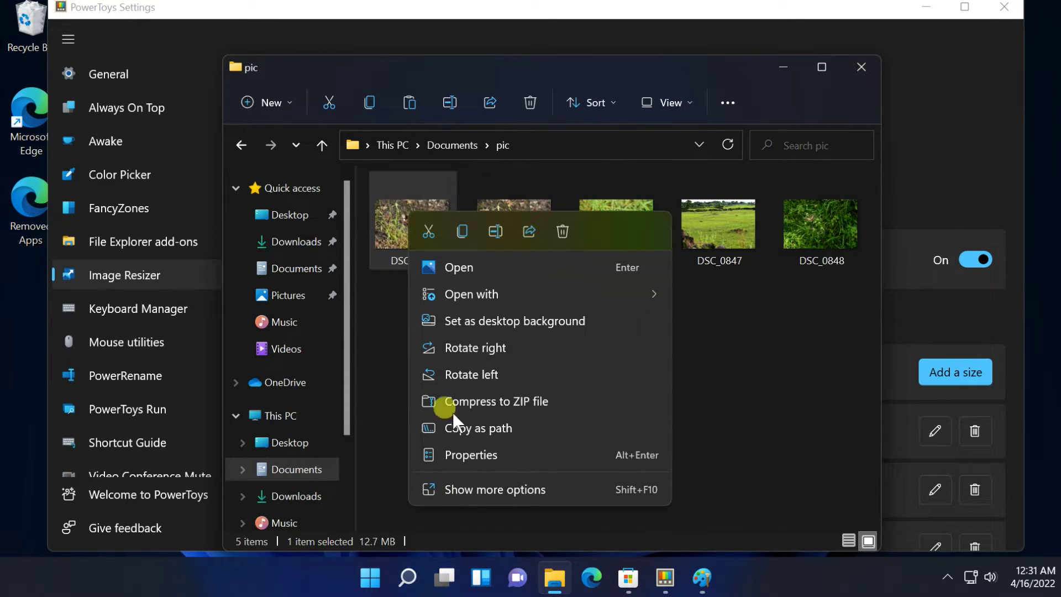
left_click(468, 478)
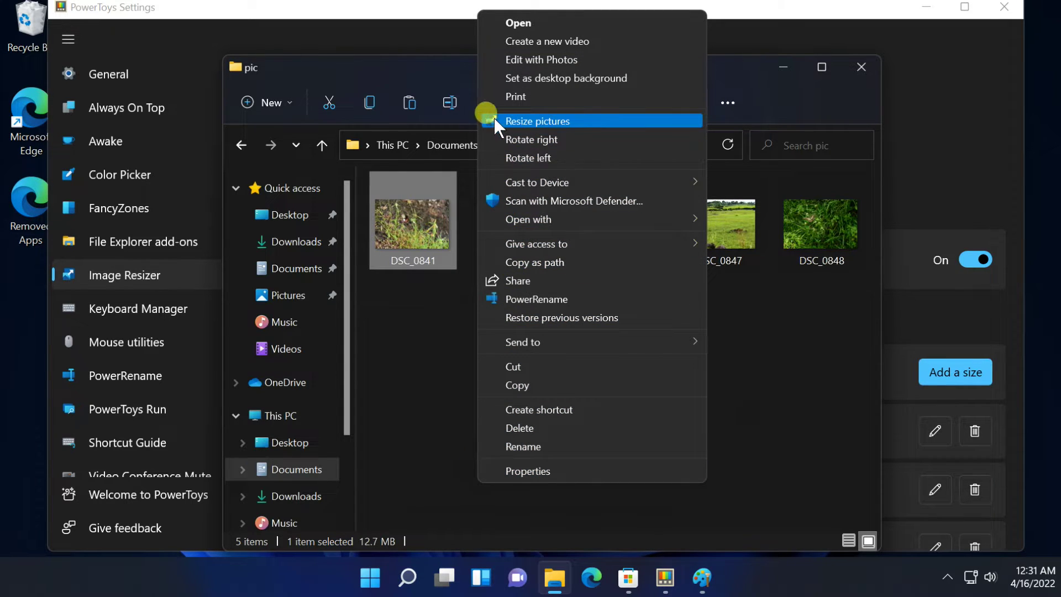
left_click(553, 118)
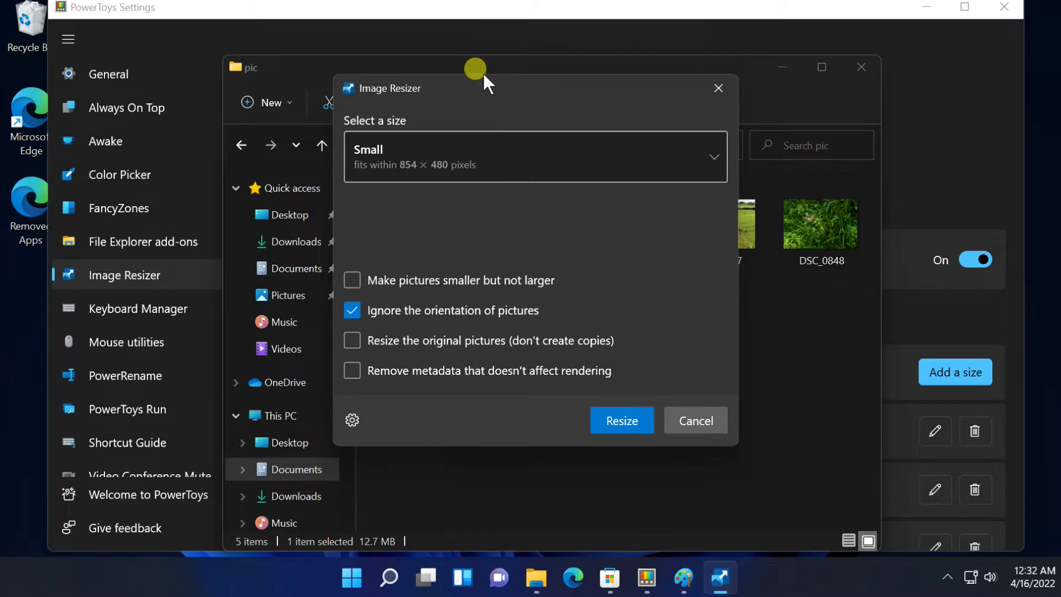
Resize DSC_0841 using the Medium 1366 × 768 preset
left_click_drag(484, 75, 621, 96)
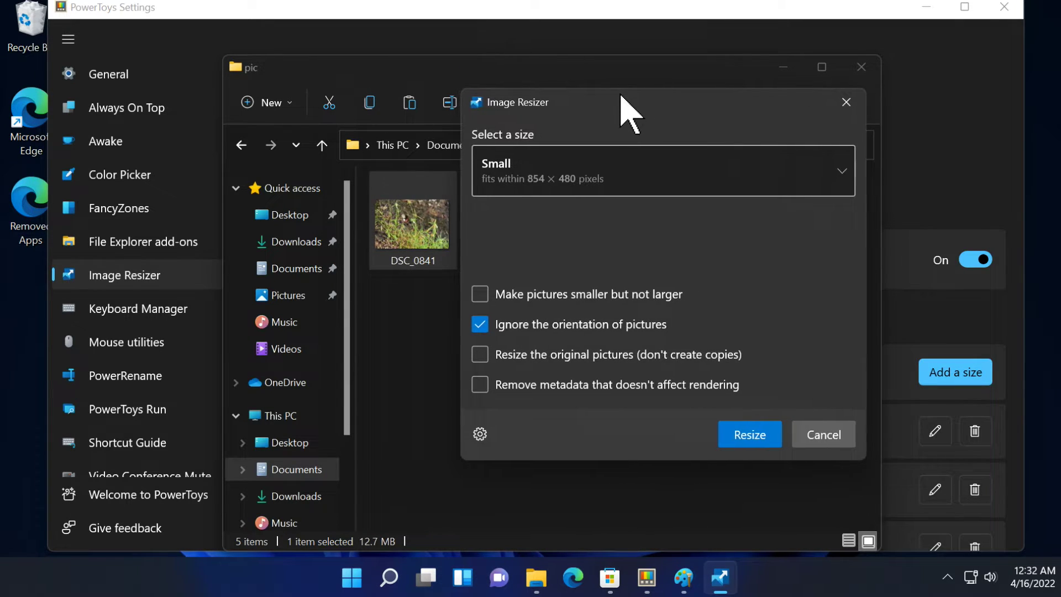
left_click(487, 163)
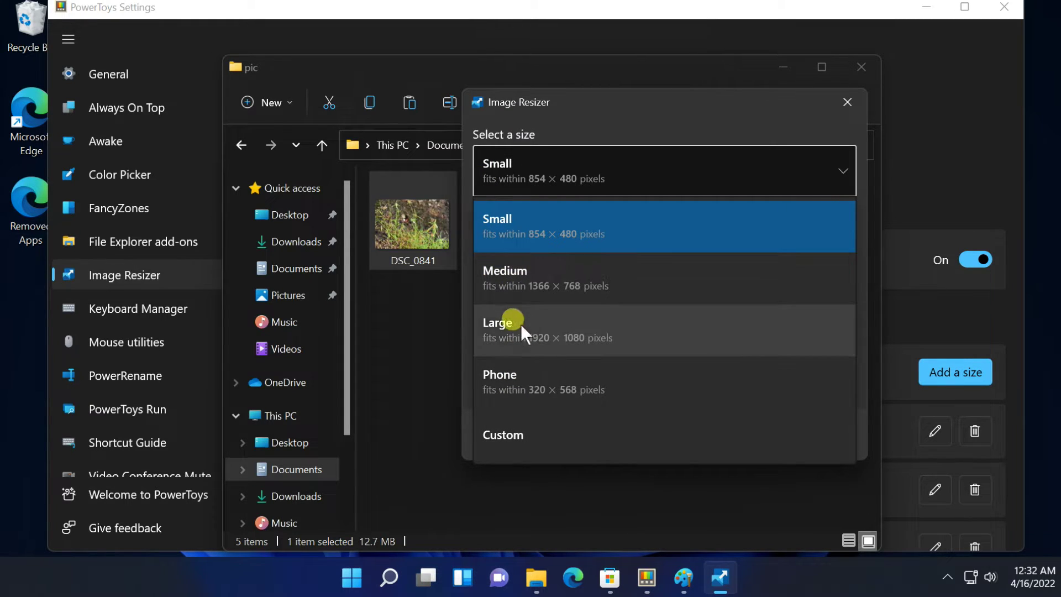
left_click(508, 267)
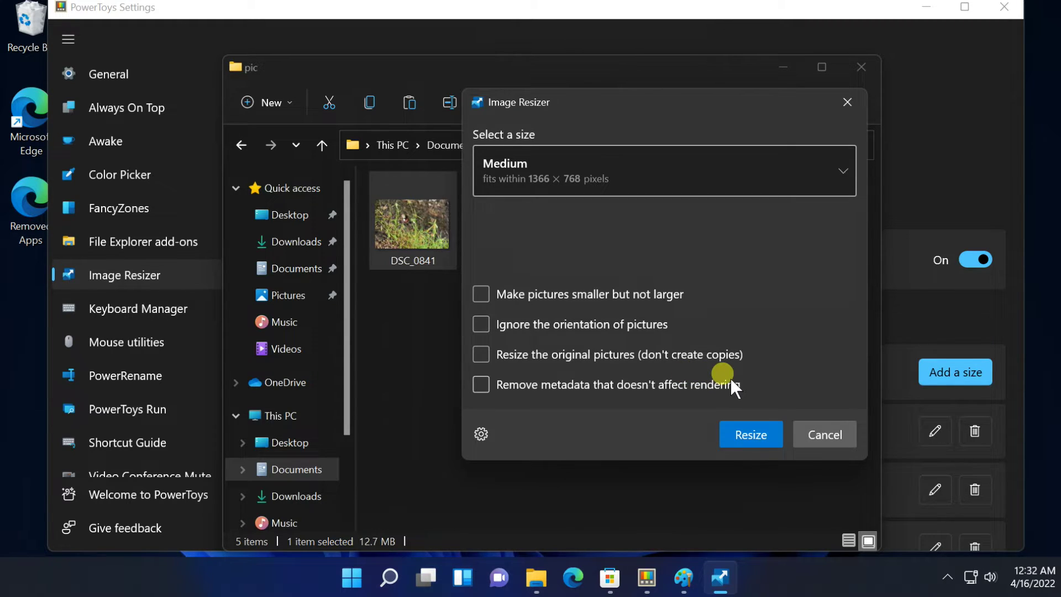
left_click(747, 424)
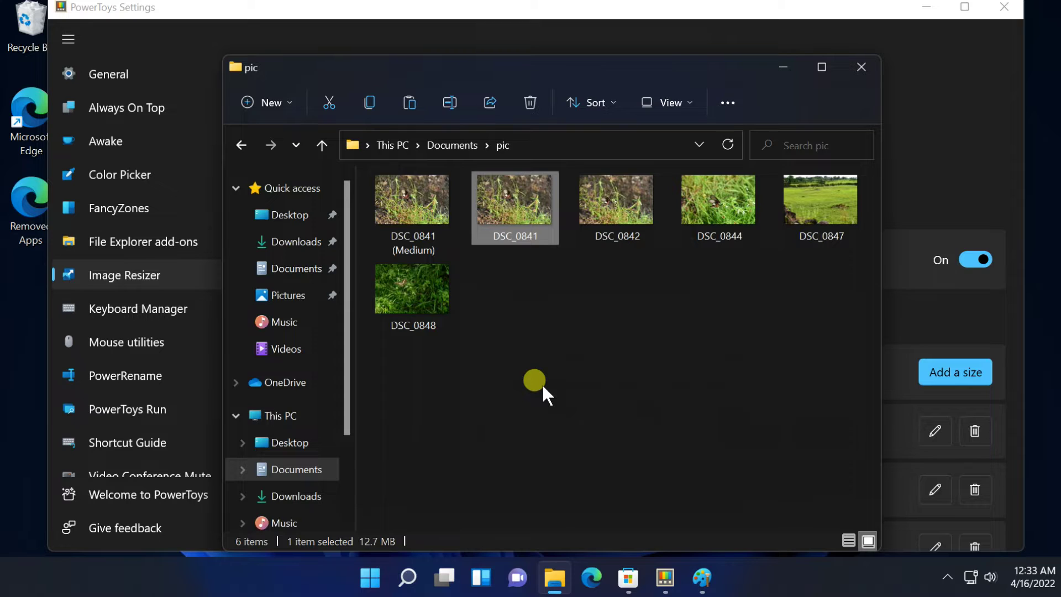
Open DSC_0841 (Medium) Properties, confirm 275 KB and 1150 × 768 pixels, then cancel
left_click(541, 383)
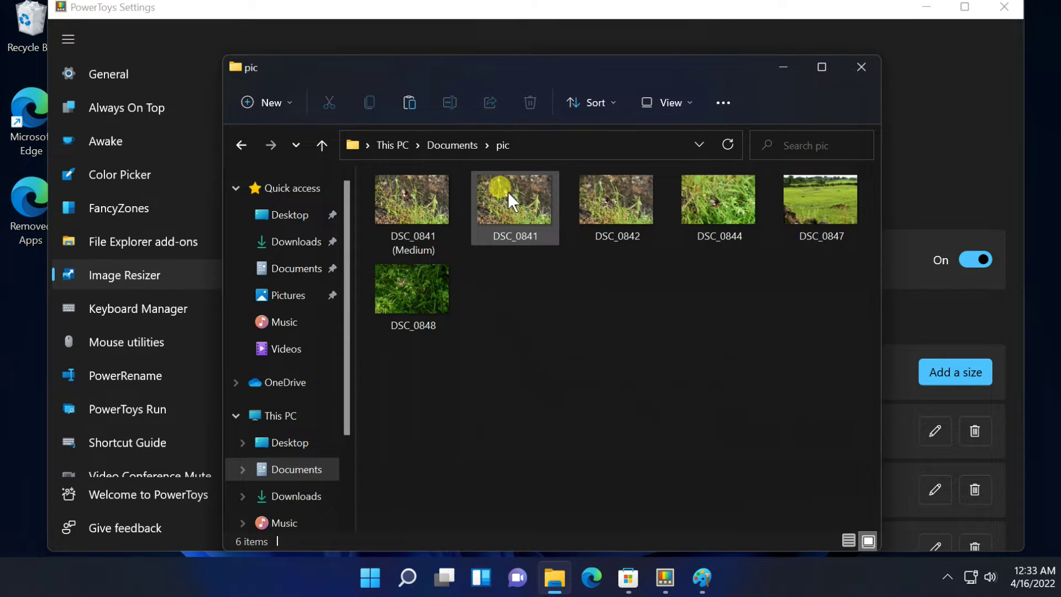
left_click(428, 184)
right_click(418, 198)
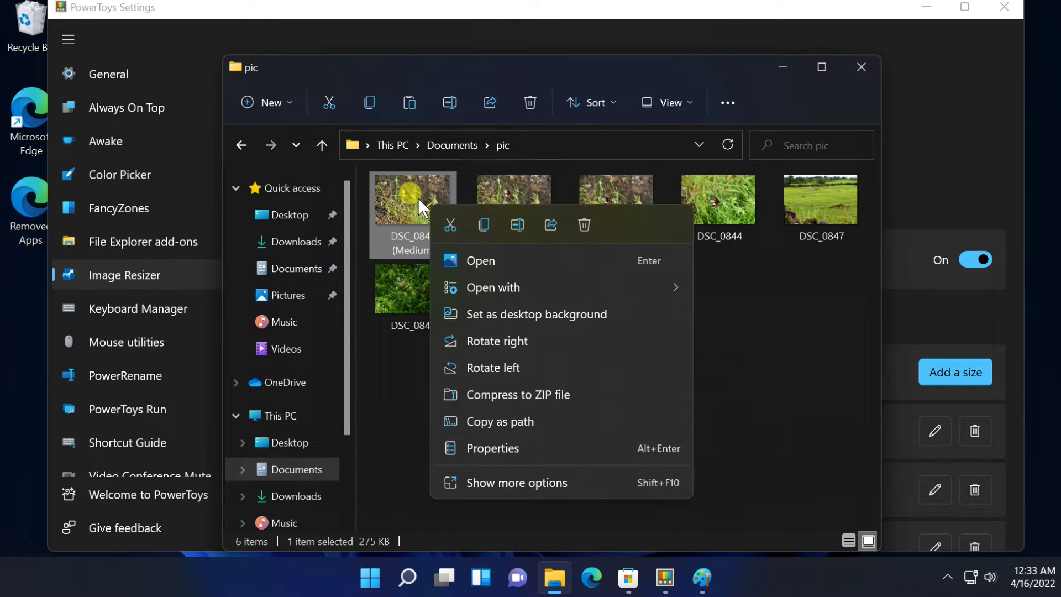
left_click(482, 446)
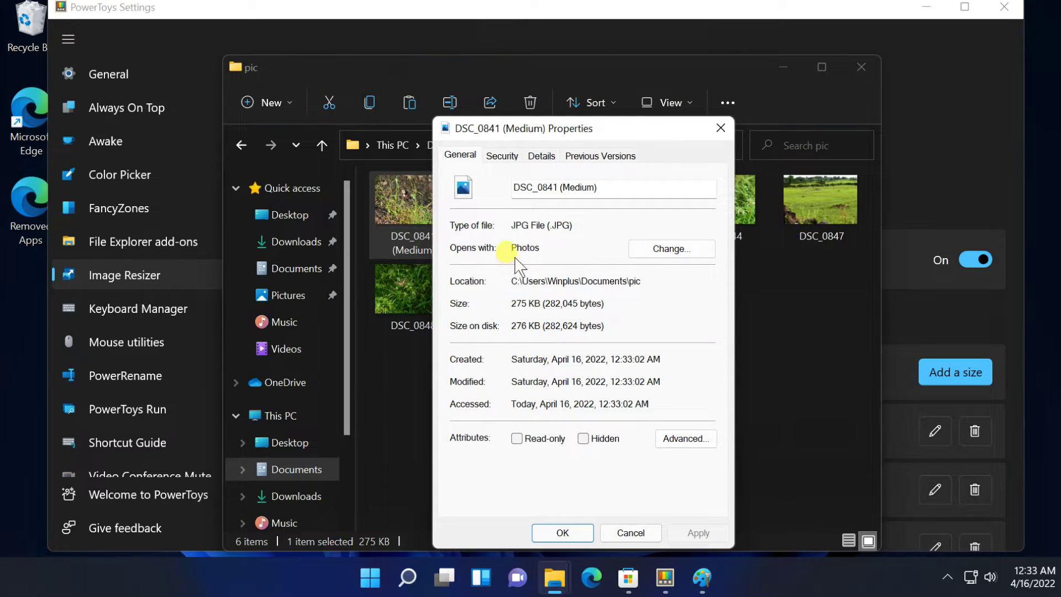
left_click_drag(510, 303, 516, 298)
left_click(534, 157)
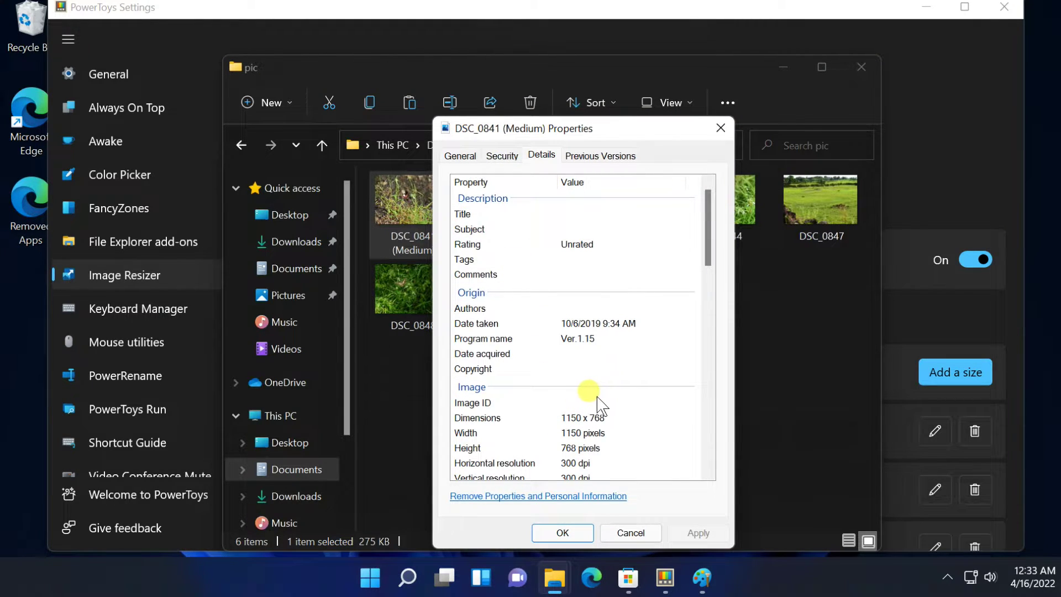
left_click(626, 533)
scroll(651, 402, "down", 5)
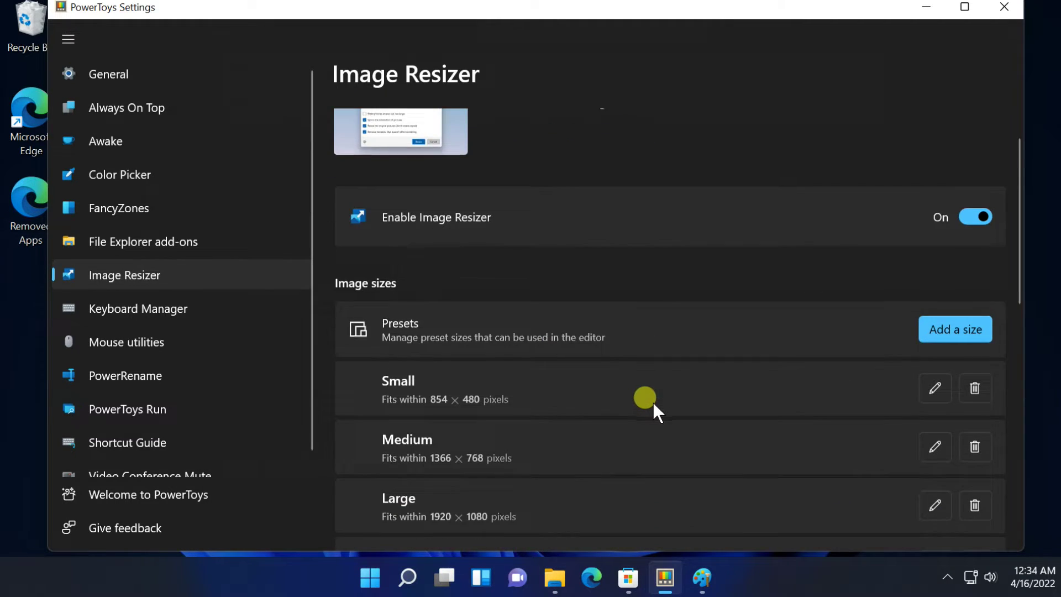
scroll(652, 403, "down", 5)
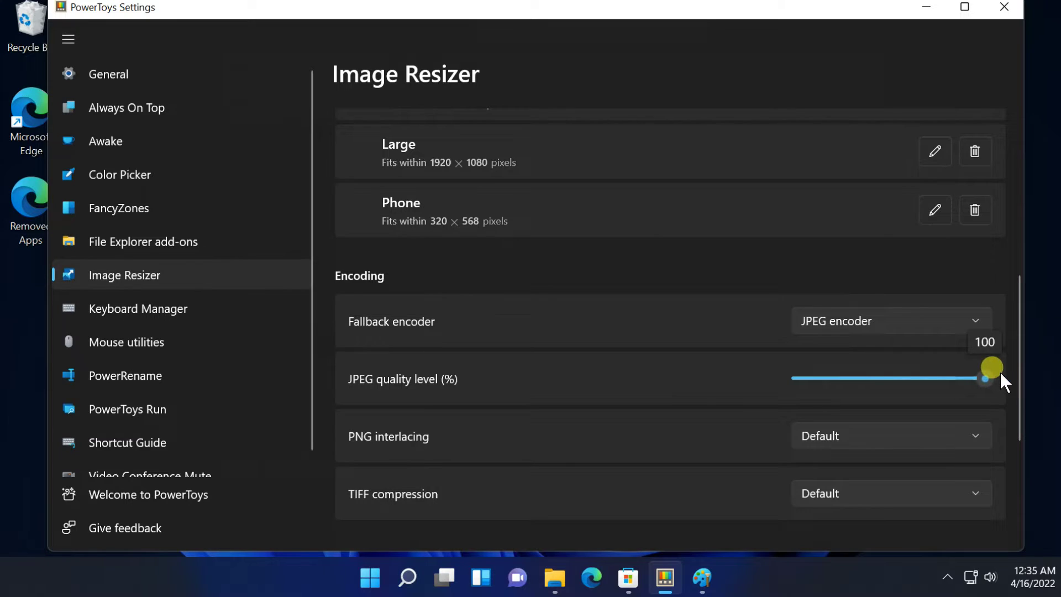
left_click(851, 316)
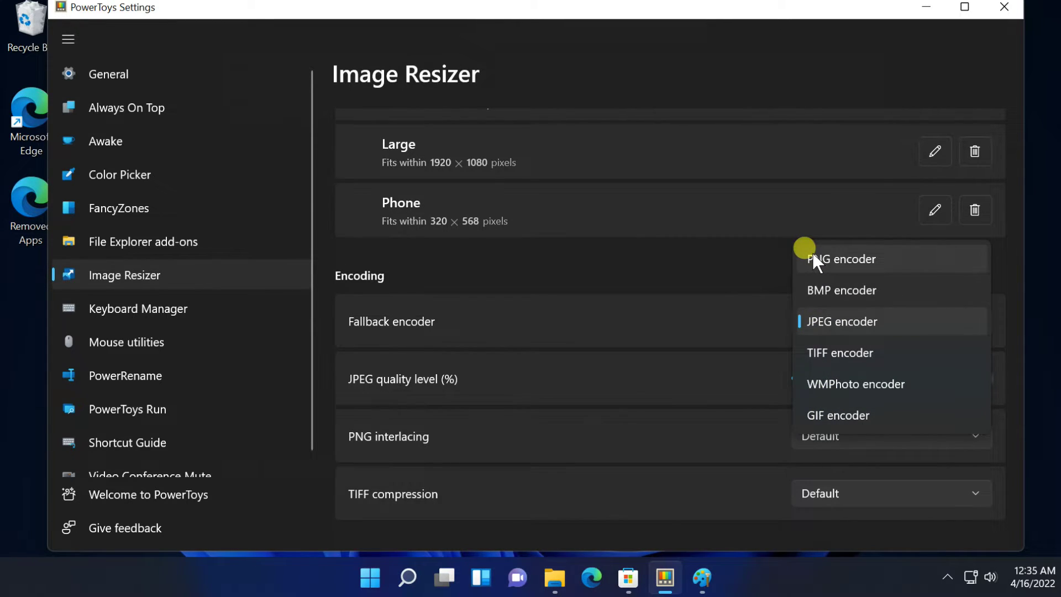
left_click(834, 324)
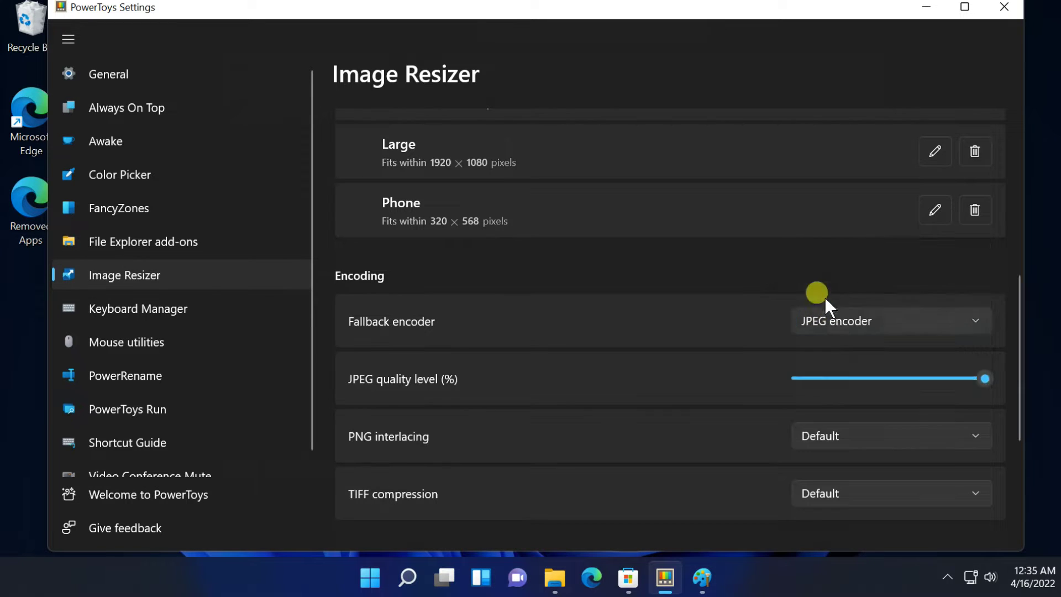
left_click(798, 436)
left_click(826, 428)
left_click(836, 495)
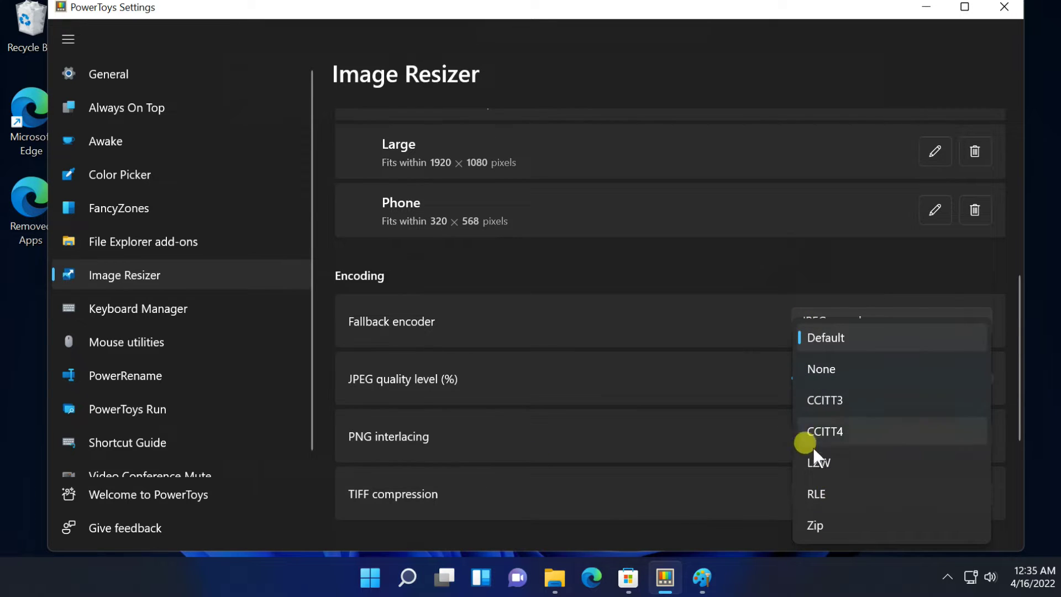
left_click(811, 331)
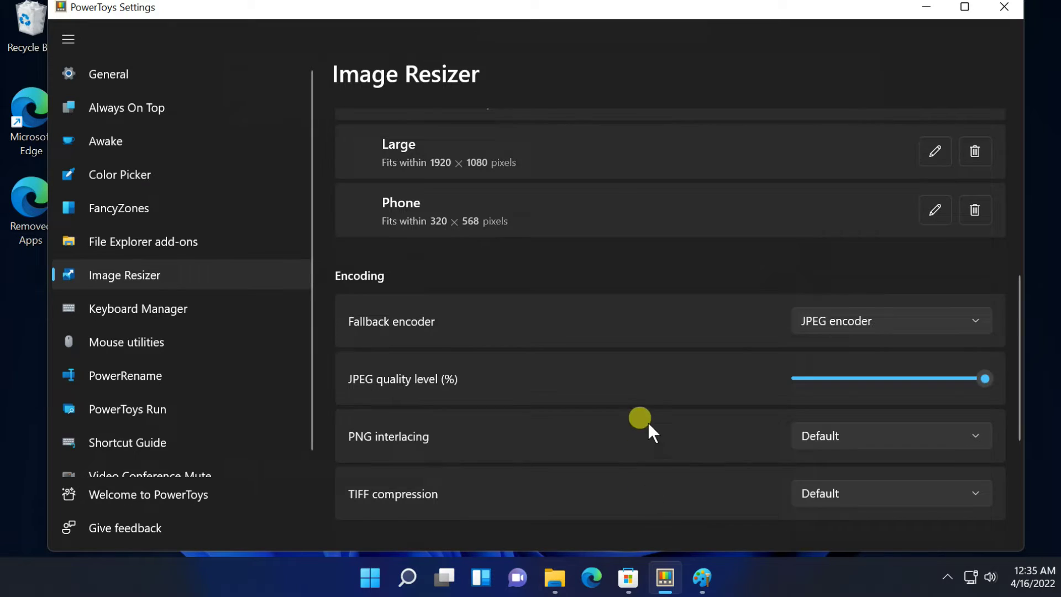
scroll(580, 398, "up", 5)
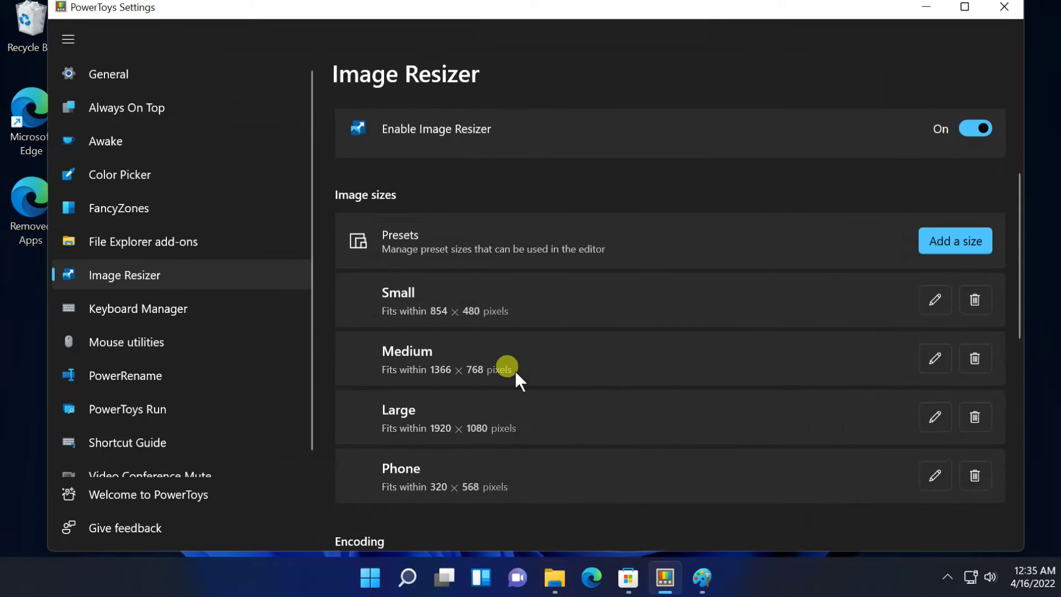
Add a new Image Resizer size preset and open New size 1 for editing
left_click(946, 230)
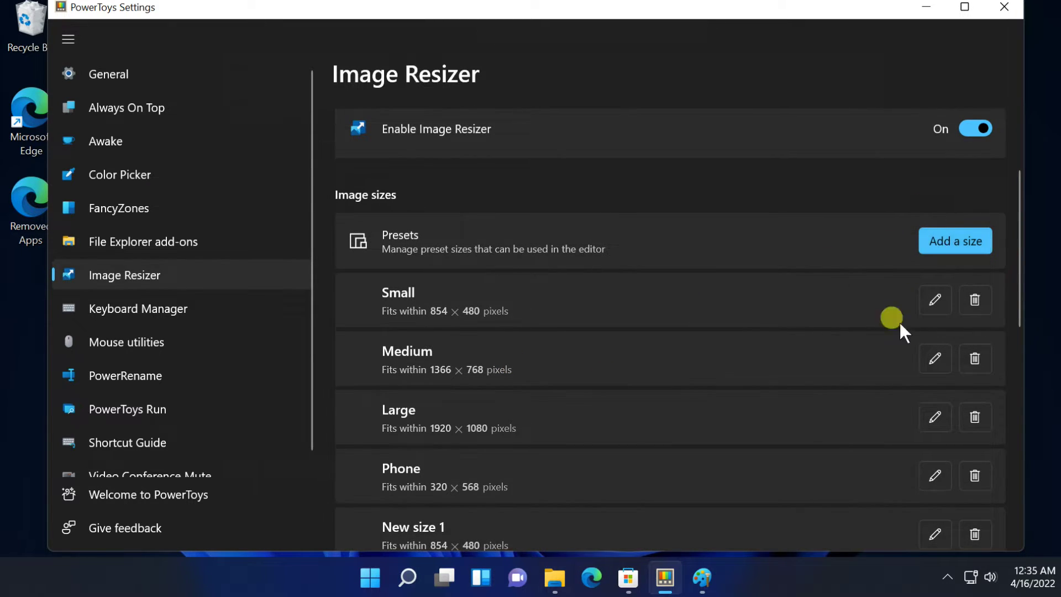
scroll(693, 486, "down", 2)
scroll(693, 487, "down", 2)
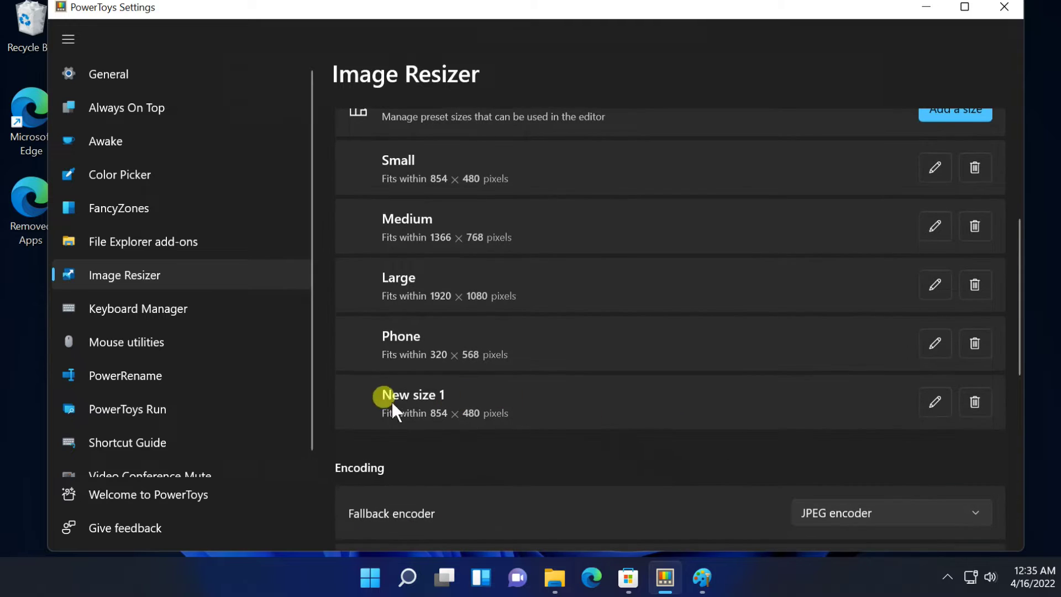
left_click(933, 398)
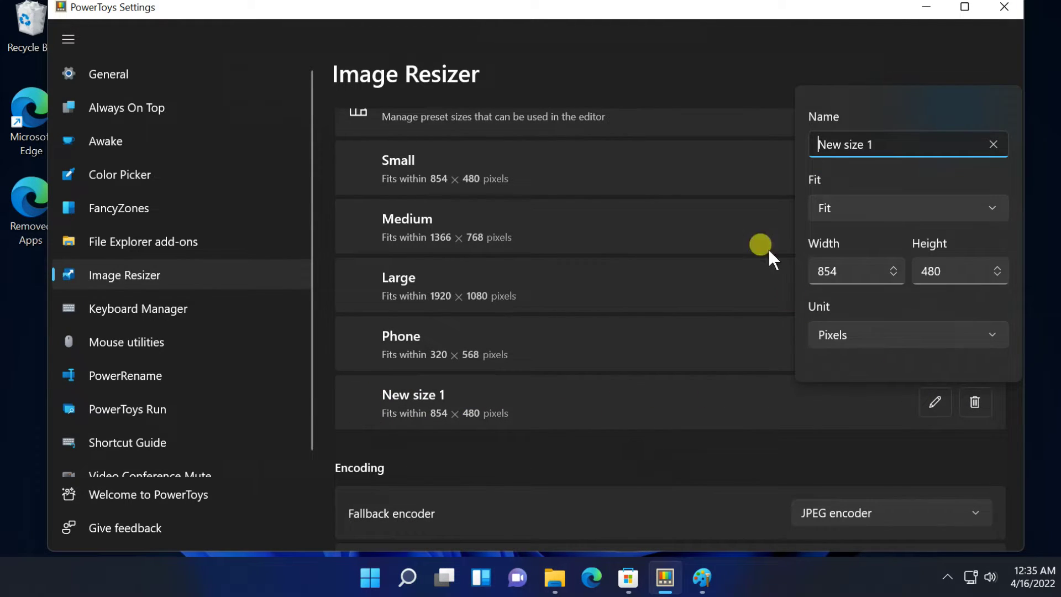
Try the Fill fit mode for New size 1, then switch it back to Fit
left_click_drag(807, 270, 833, 270)
left_click(843, 200)
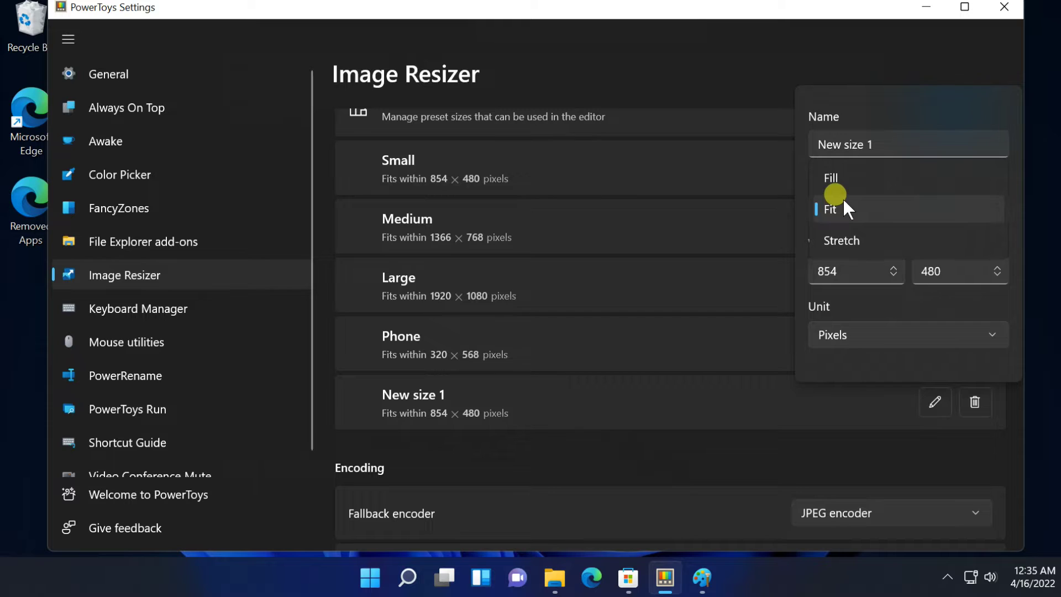
left_click(834, 172)
left_click(829, 200)
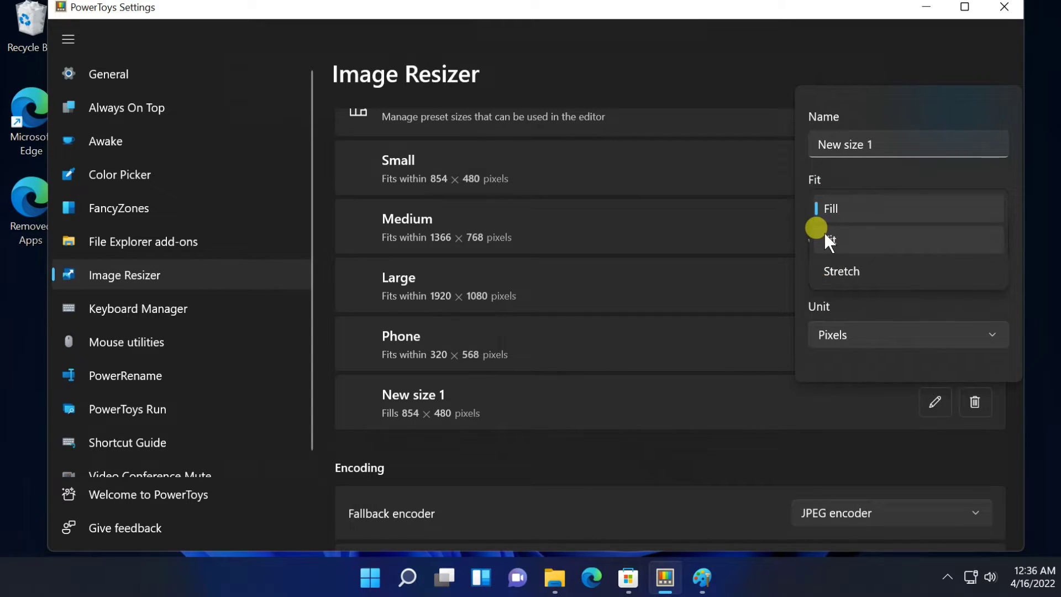
left_click(824, 233)
Set New size 1 to 120 × 120 pixels and close its size editor
left_click(831, 268)
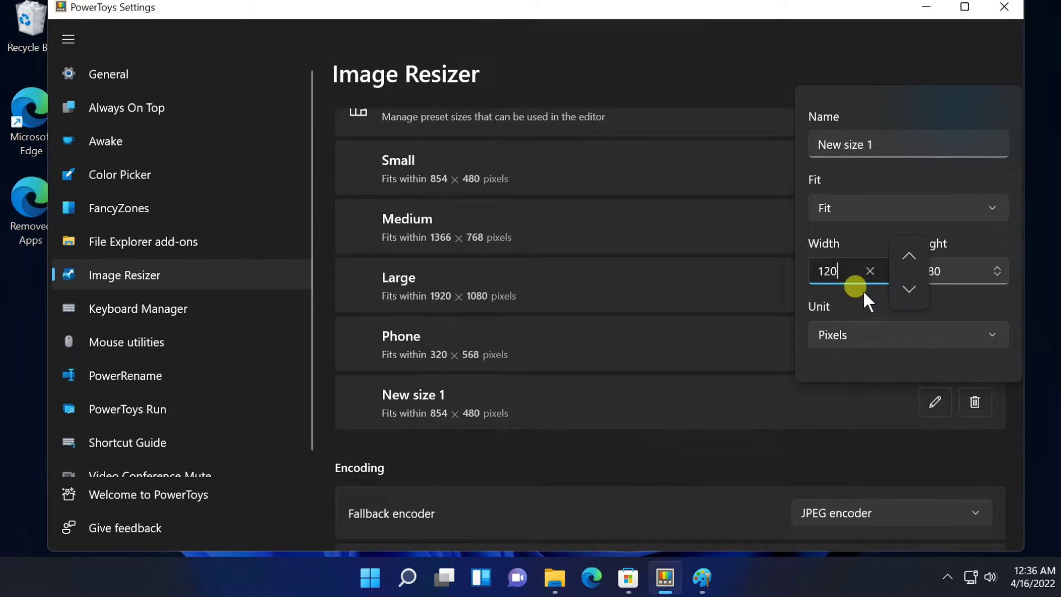
left_click(937, 262)
type("120")
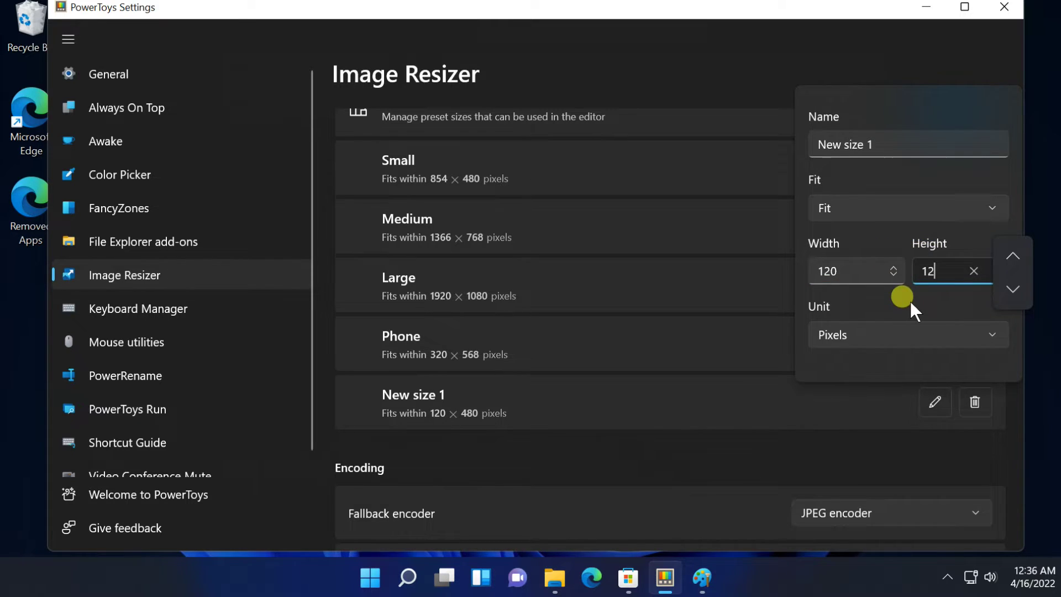
left_click(843, 253)
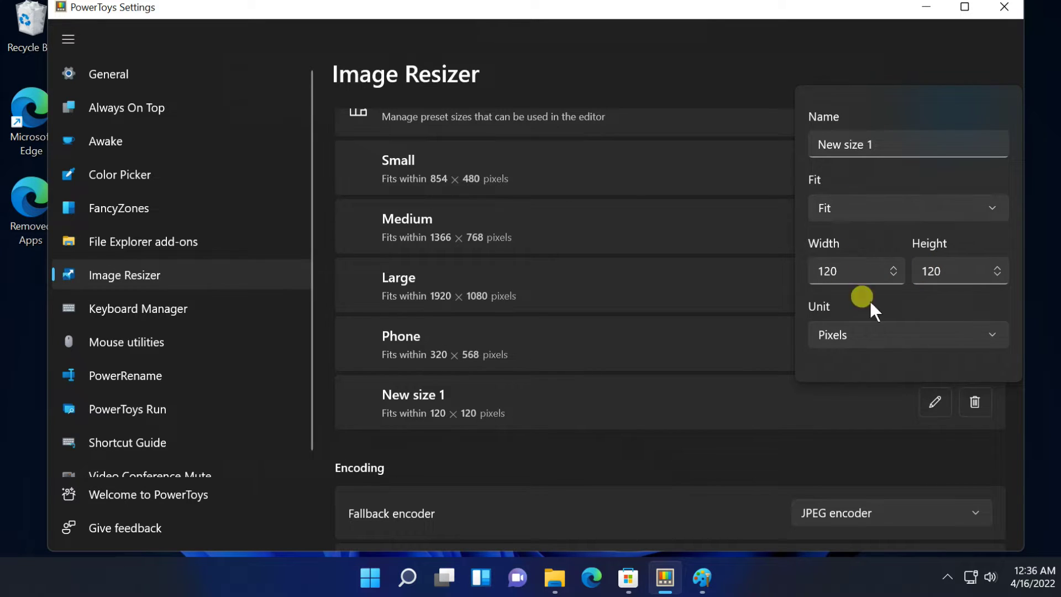
left_click(876, 394)
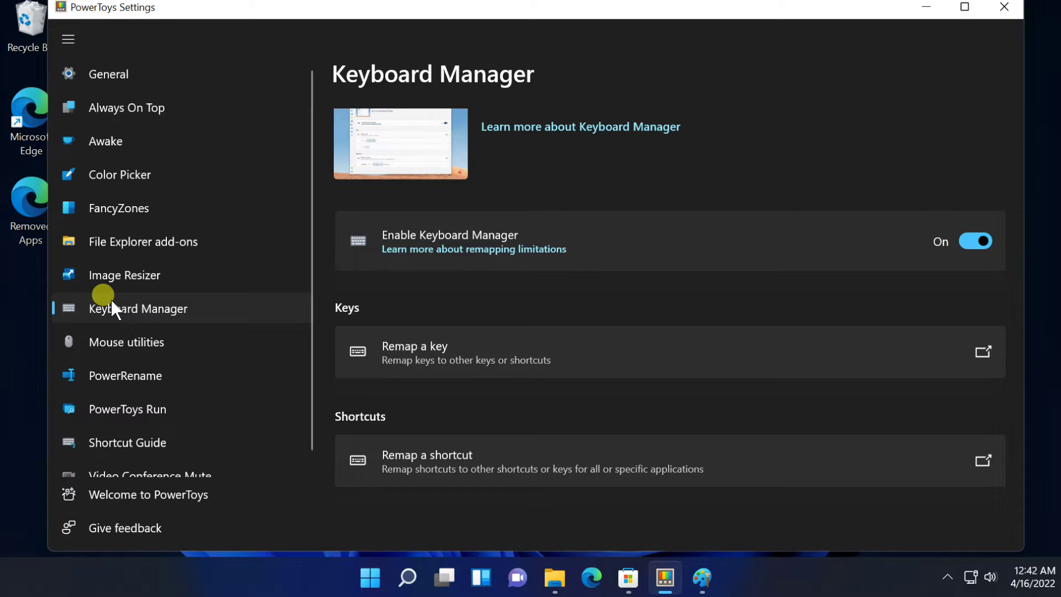
Open the Remap a key window from the Keyboard Manager page
left_click(570, 359)
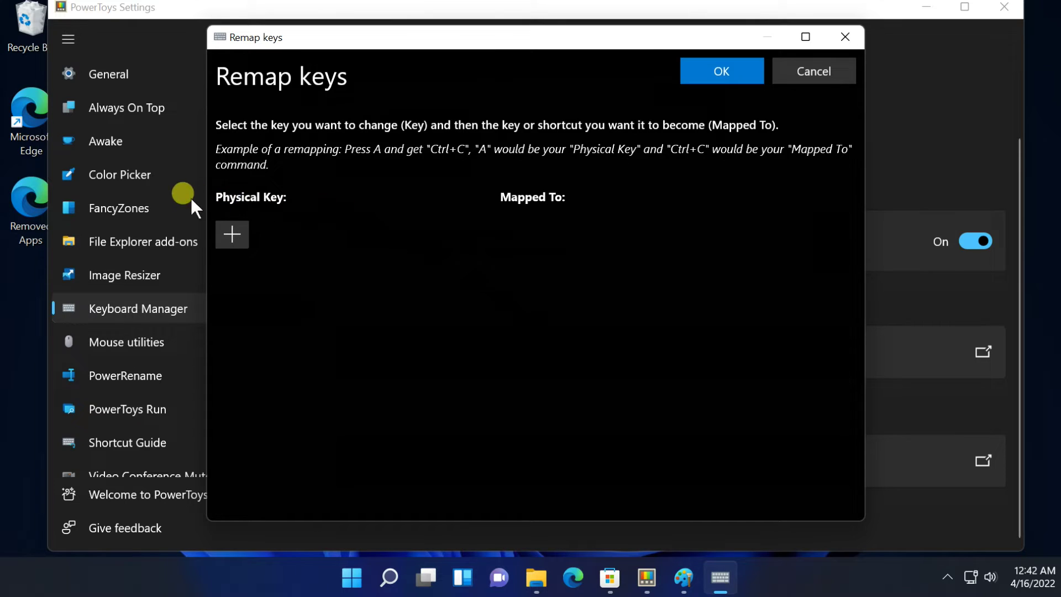
Add a remapping row with Tab as the physical key and Enter as the mapped key
left_click(214, 228)
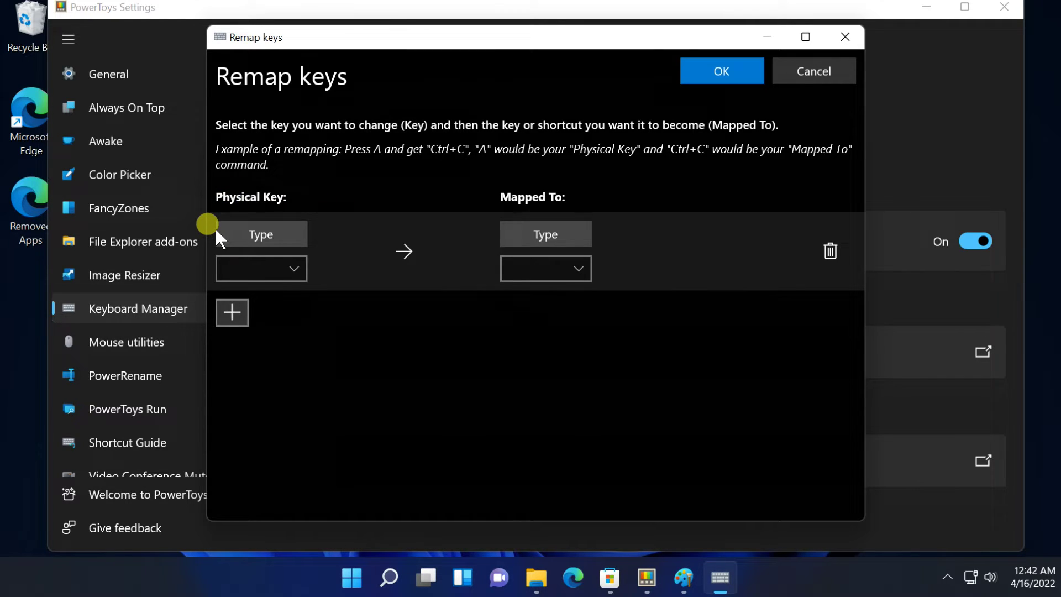
left_click(257, 224)
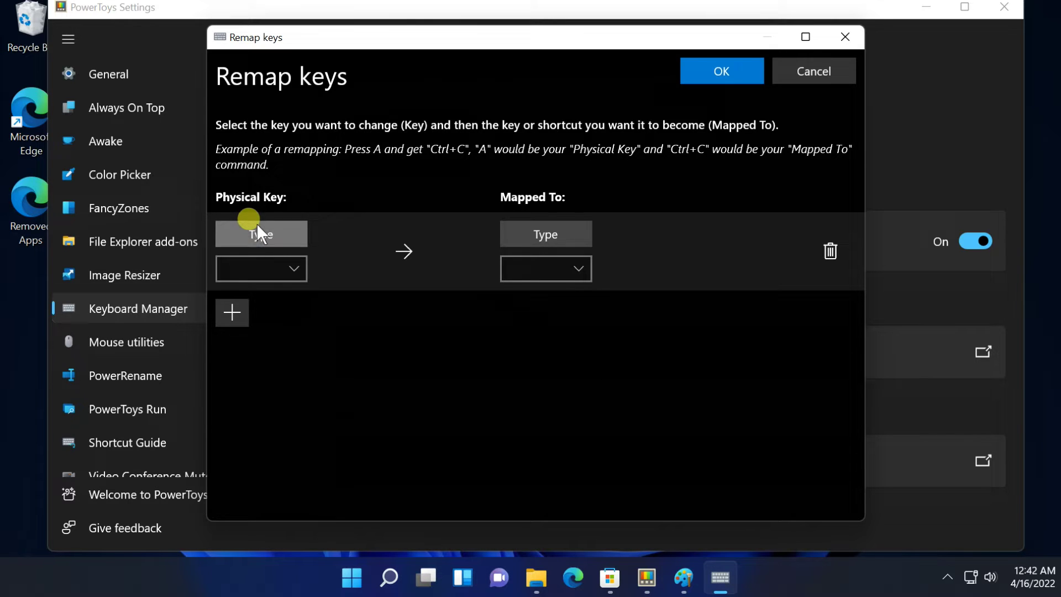
key("Tab")
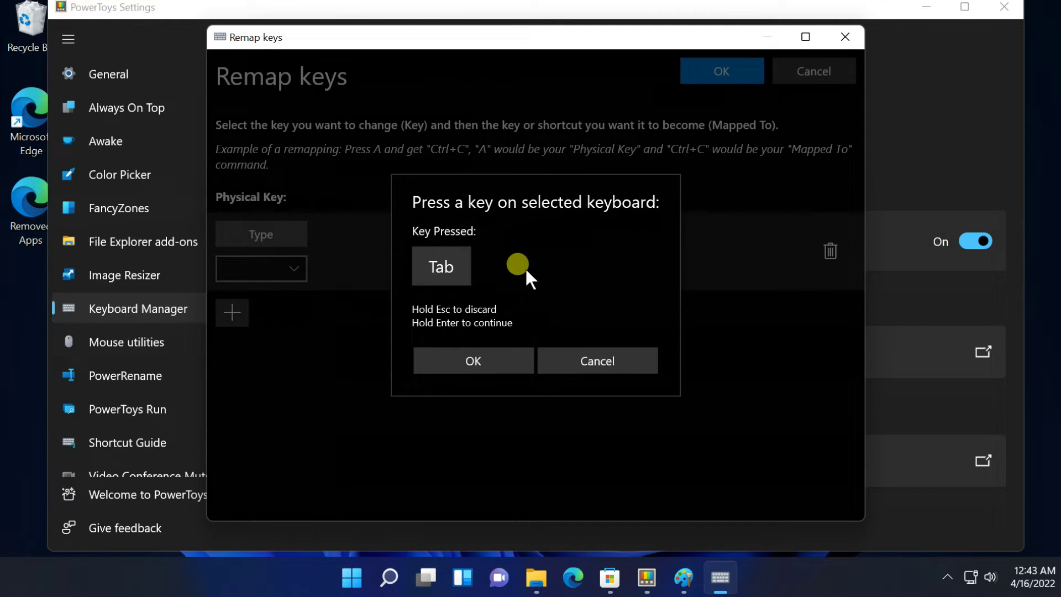
left_click(463, 352)
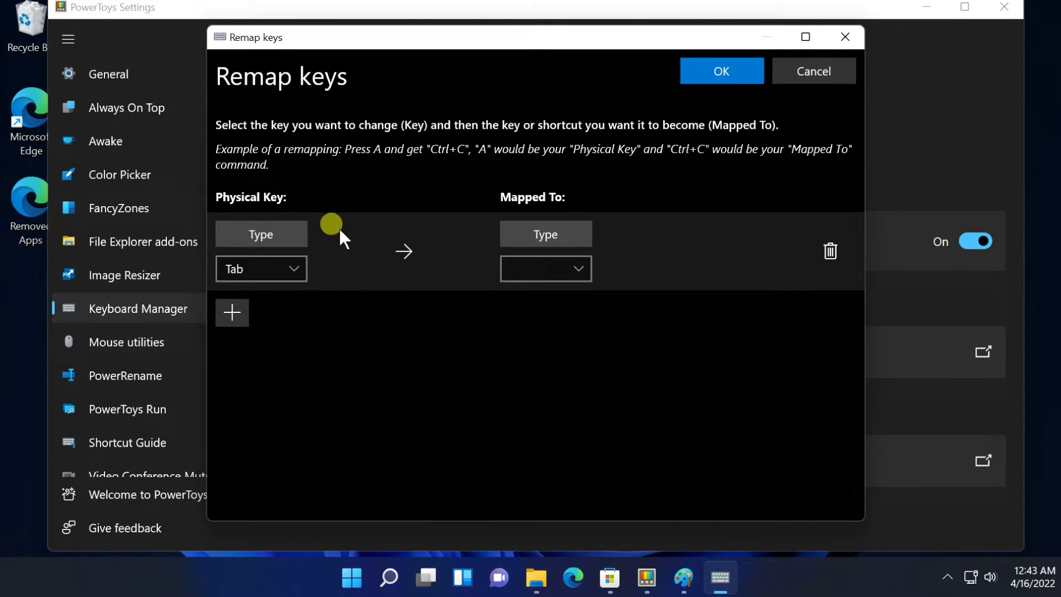
left_click(538, 224)
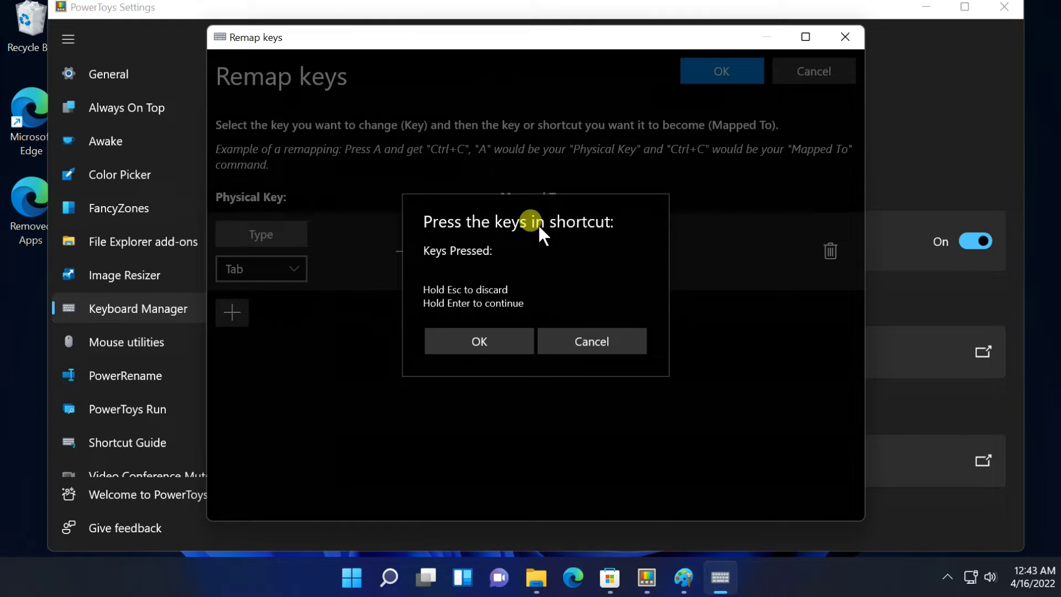
key("Return")
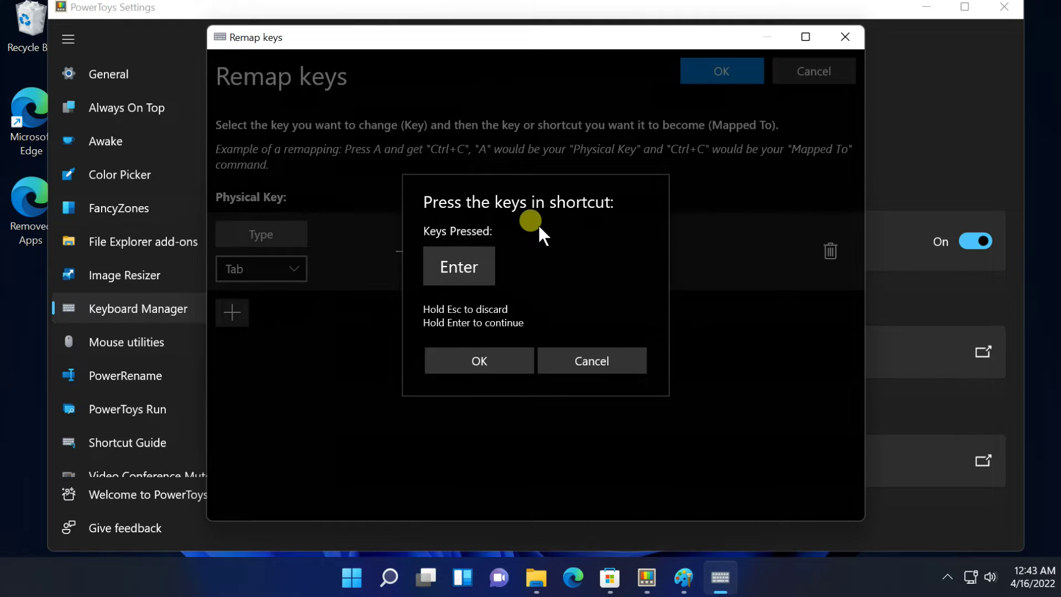
left_click(472, 352)
Save the Tab to Enter remapping, accepting the key reassignment warning
left_click(700, 68)
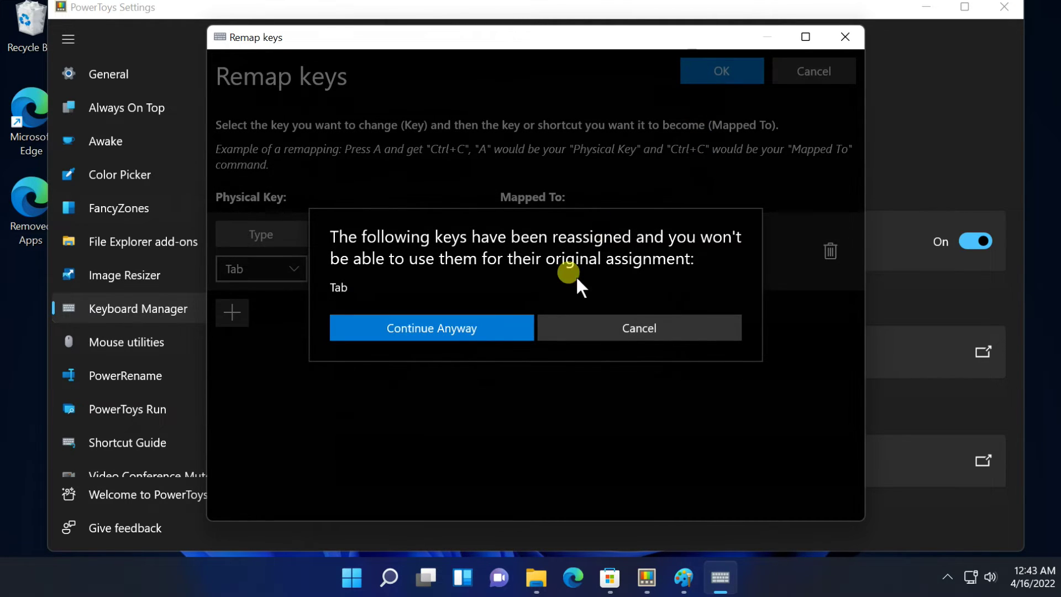
left_click(427, 321)
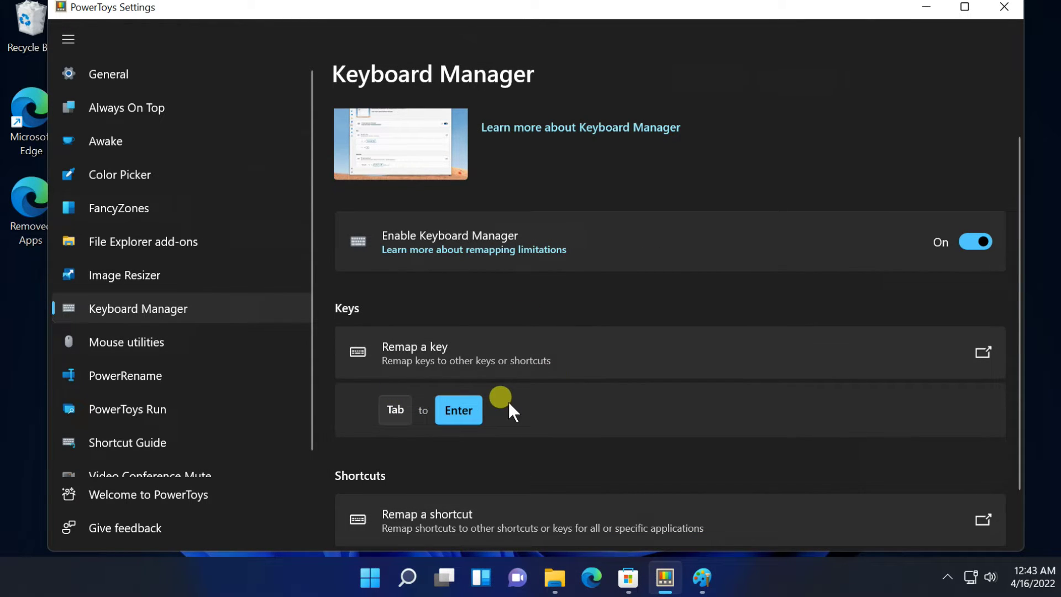
left_click(356, 569)
Test the Tab-to-Enter remap in the Windows Run dialog, closing it with Tab
right_click(356, 572)
left_click(301, 483)
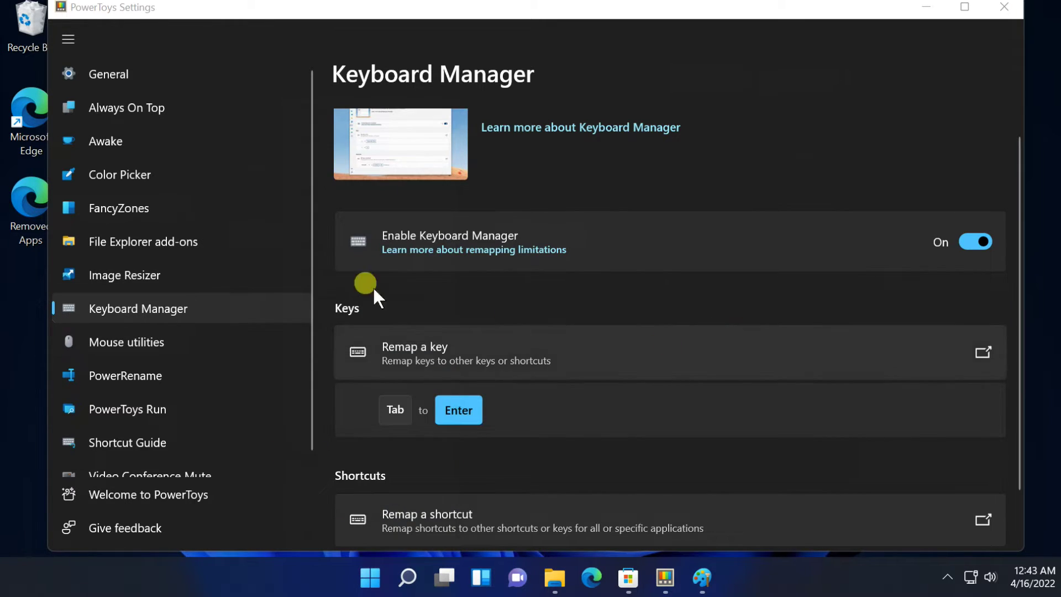
key("End")
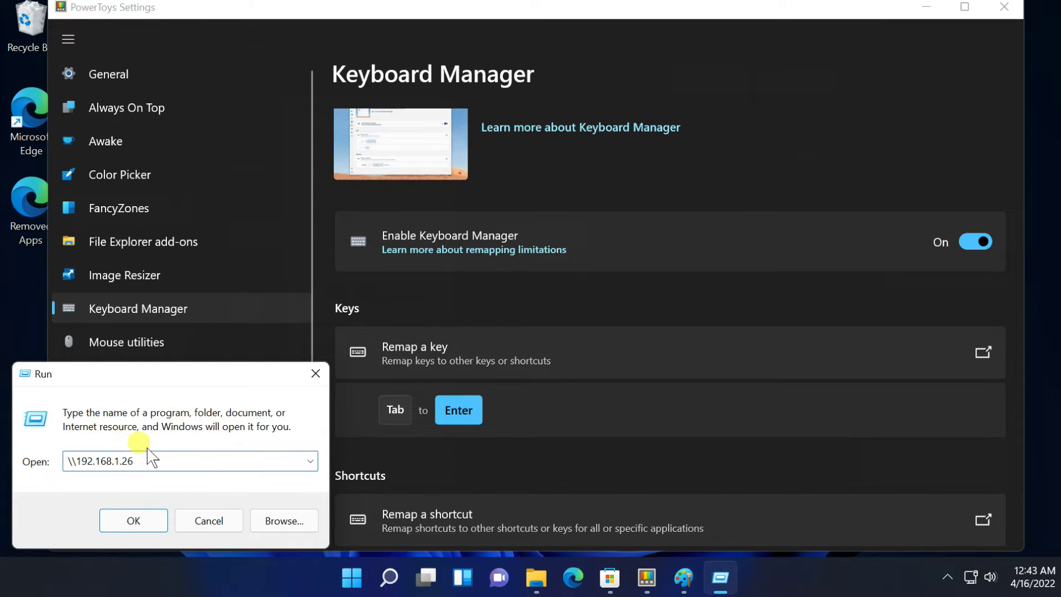
key("Tab")
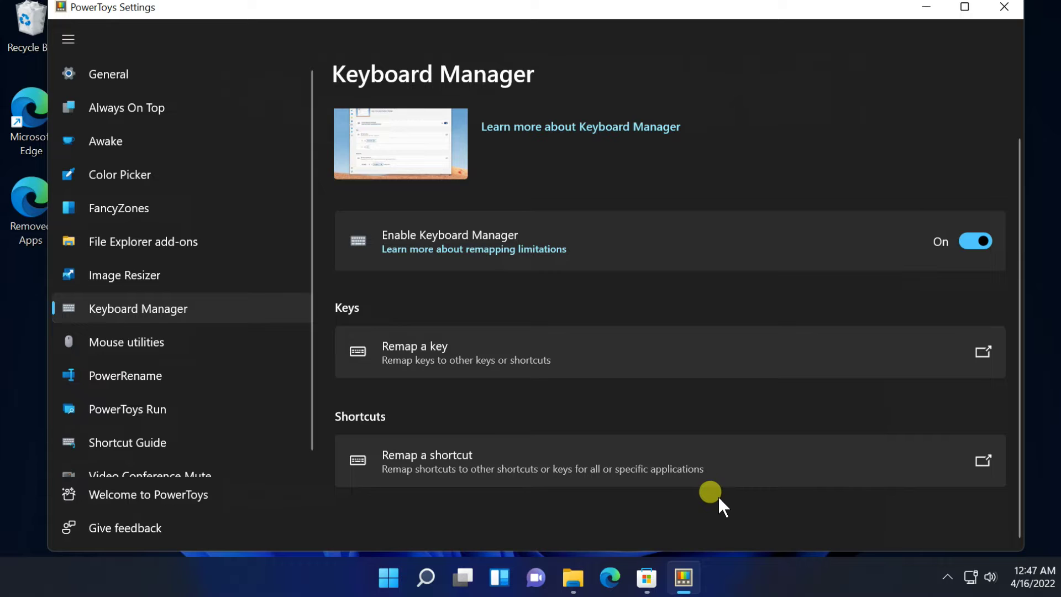
Add a shortcut remapping row with Ctrl (Left)+0 as the physical shortcut
left_click(824, 446)
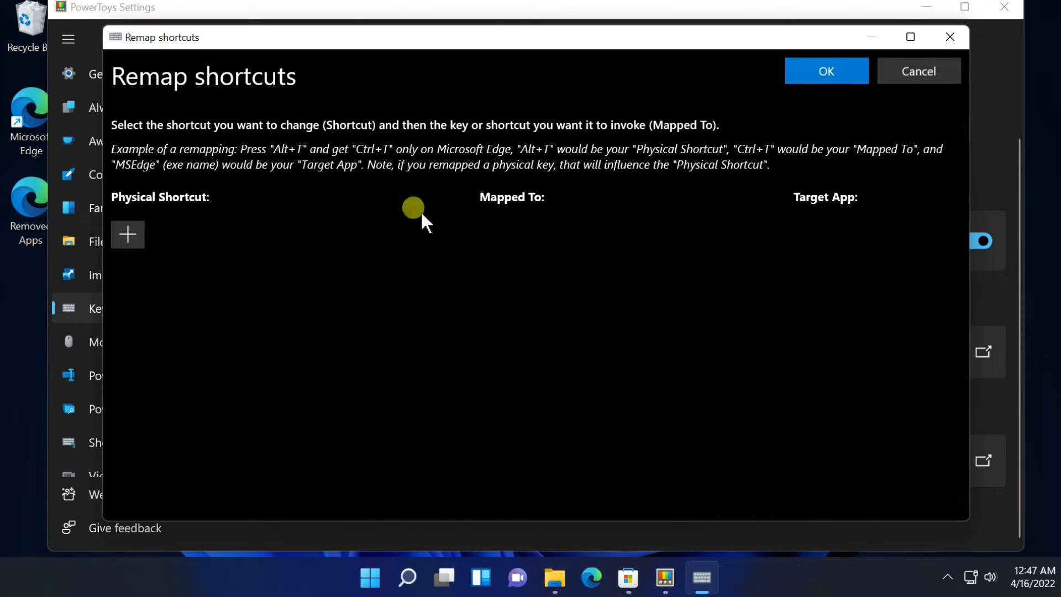
left_click(115, 227)
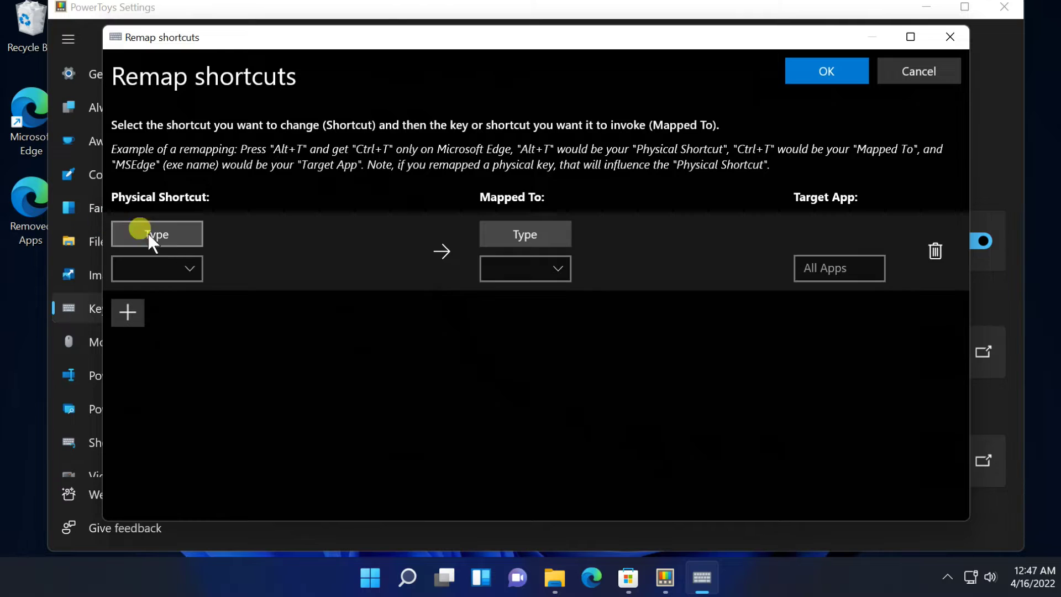
left_click(185, 233)
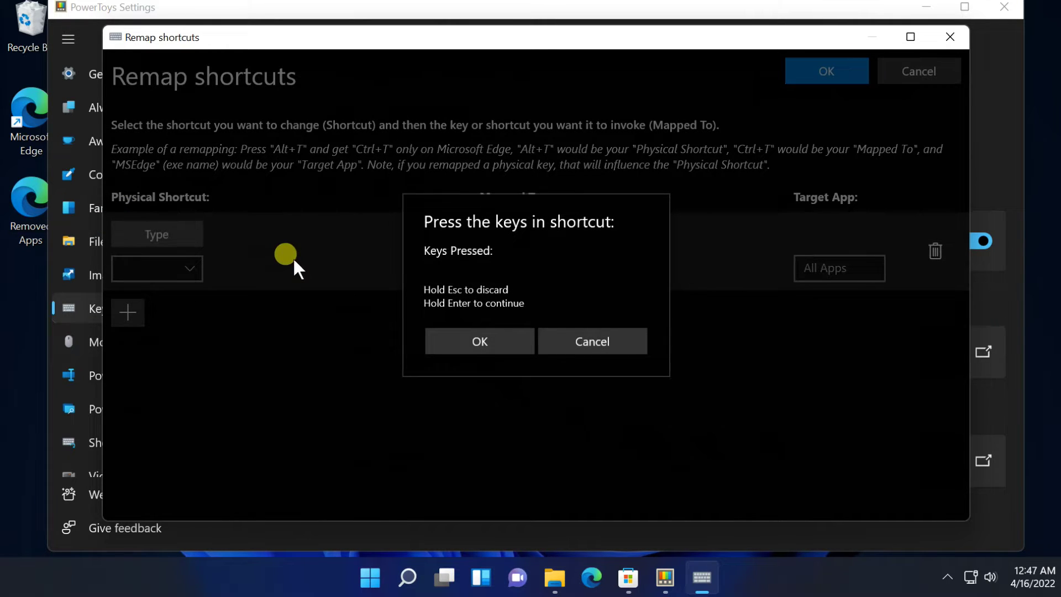
key("ctrl")
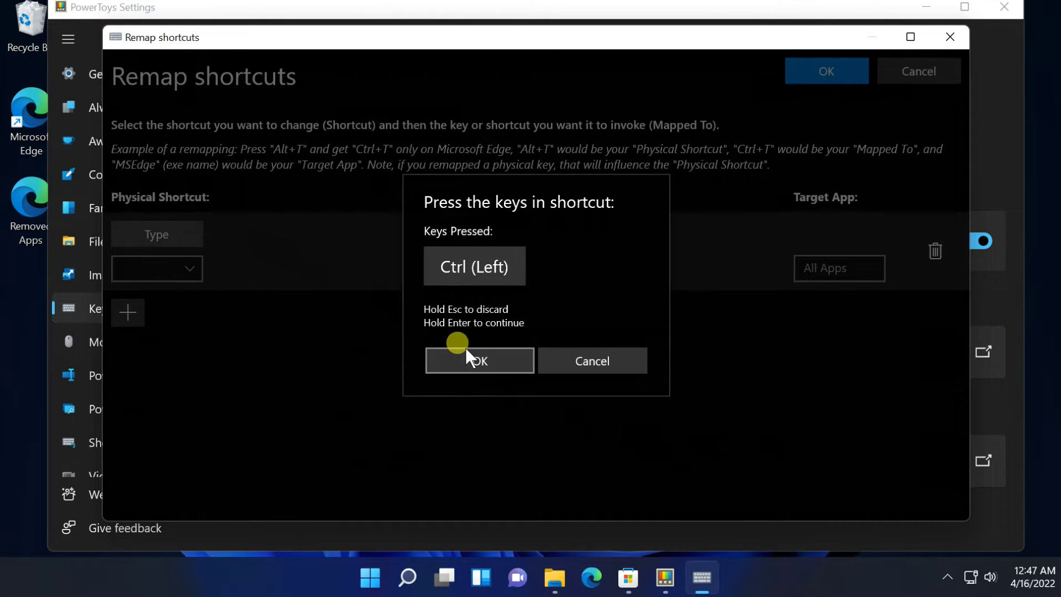
left_click(465, 347)
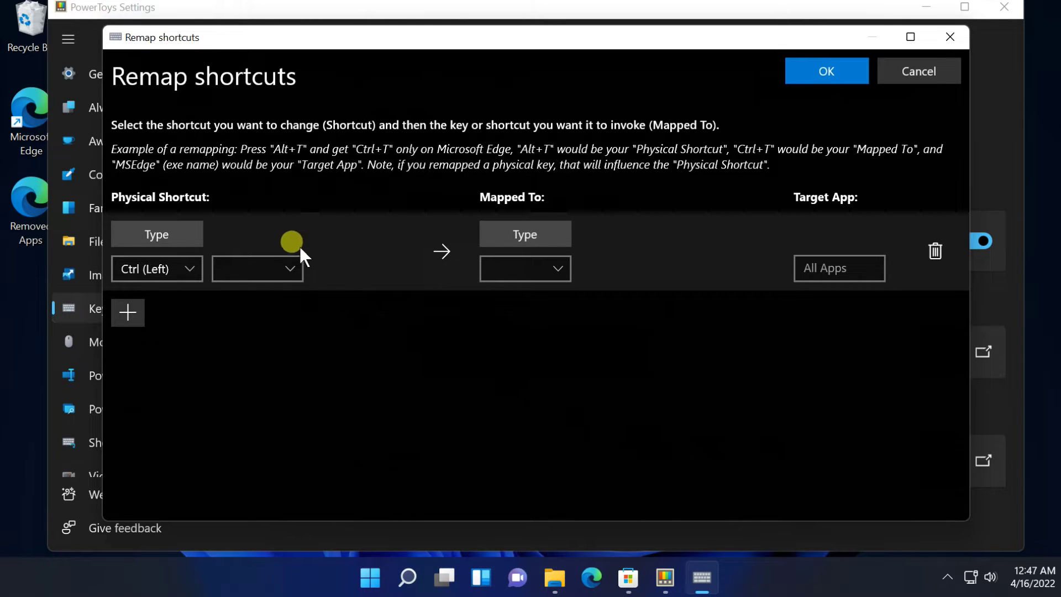
left_click(274, 256)
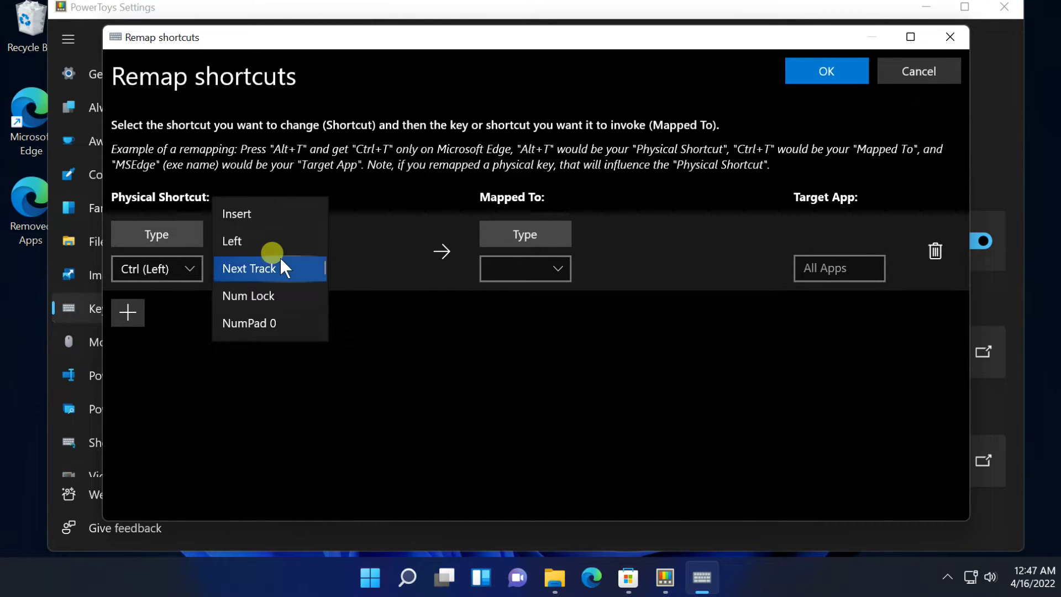
scroll(258, 198, "up", 2)
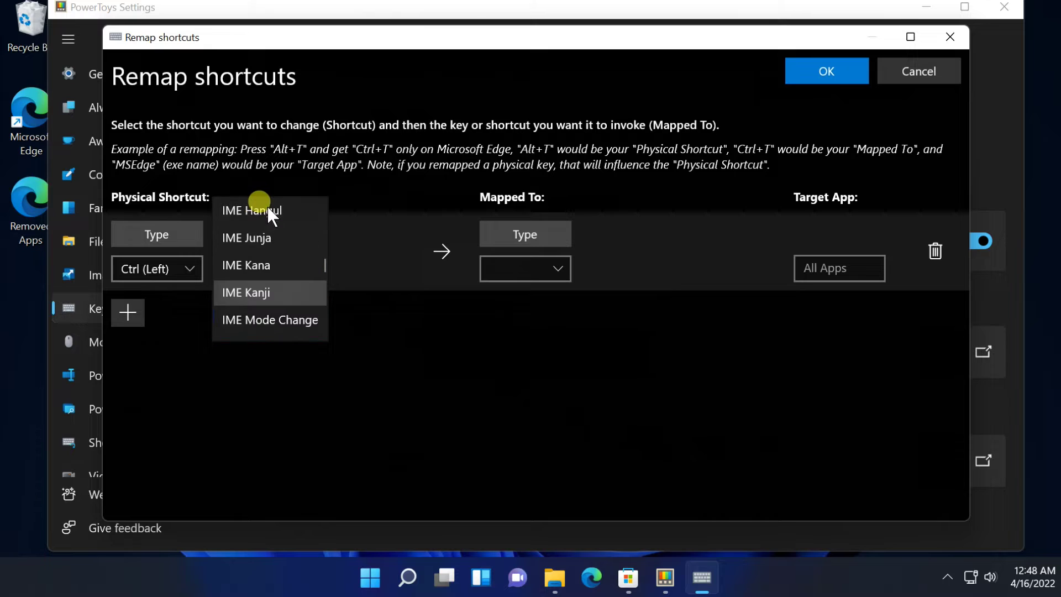
scroll(270, 300, "down", 1)
scroll(273, 305, "down", 1)
scroll(298, 268, "up", 5)
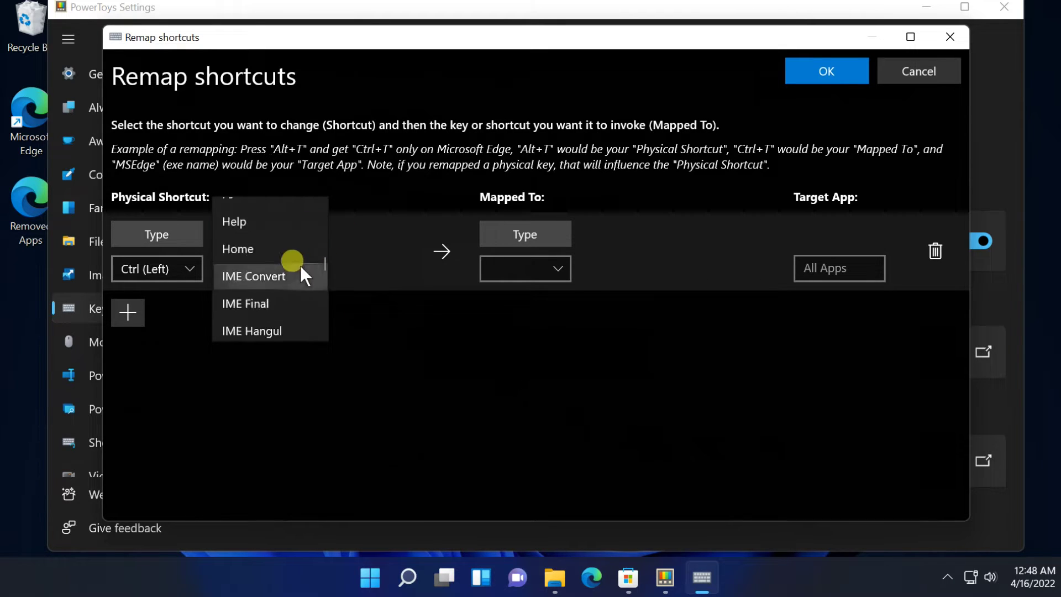
scroll(287, 255, "up", 10)
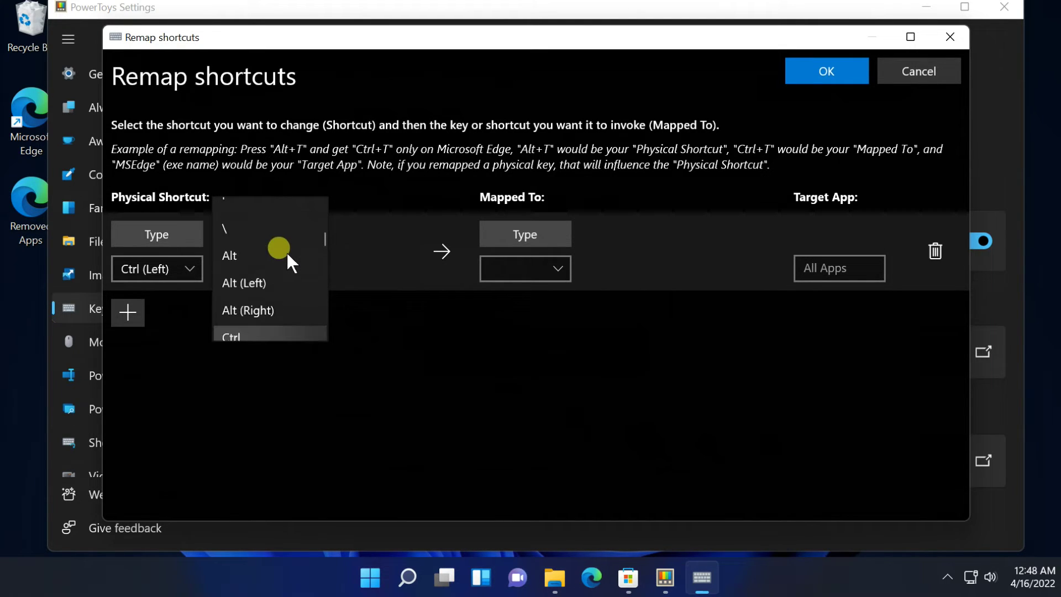
scroll(286, 251, "up", 15)
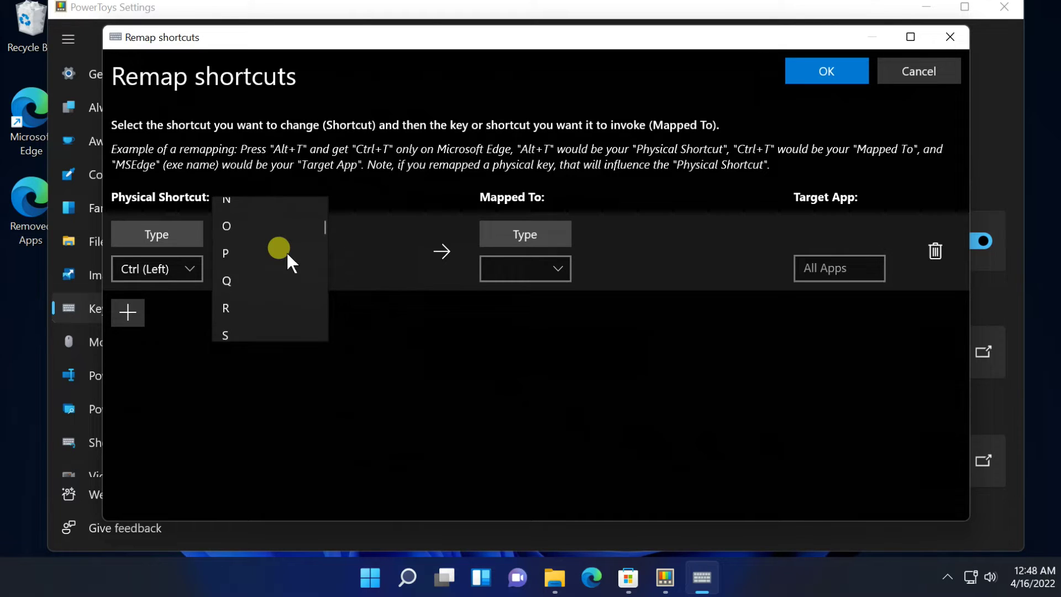
scroll(287, 250, "up", 4)
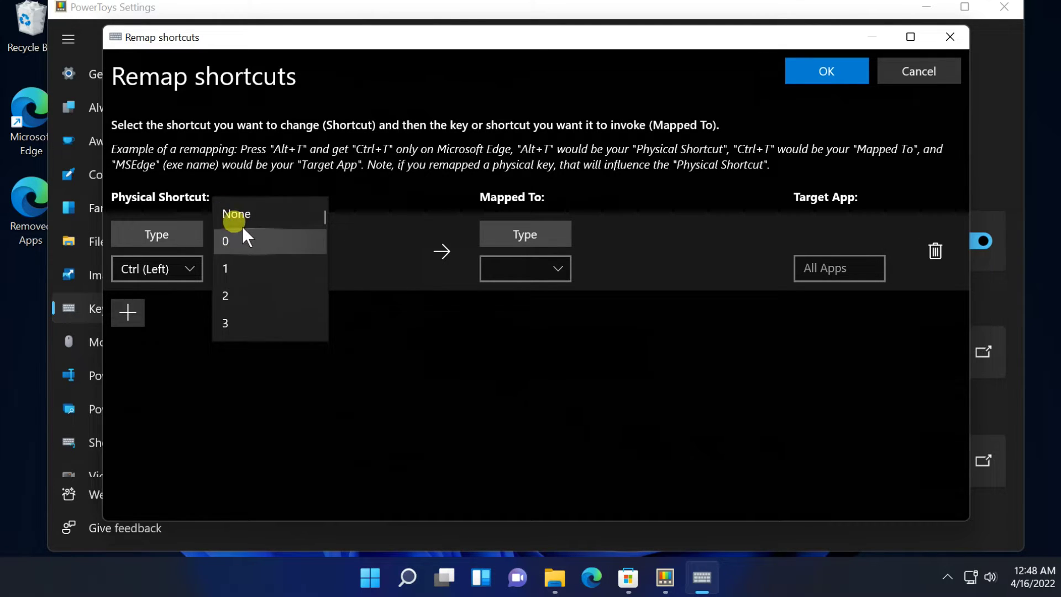
left_click(224, 234)
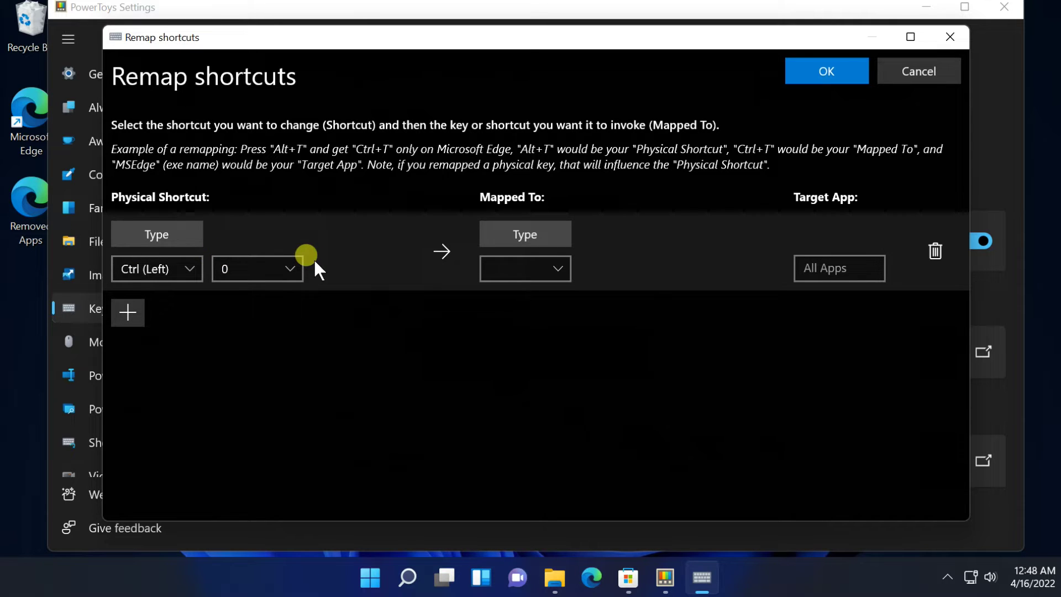
Map the Ctrl (Left)+0 shortcut to the 1 key
left_click(553, 257)
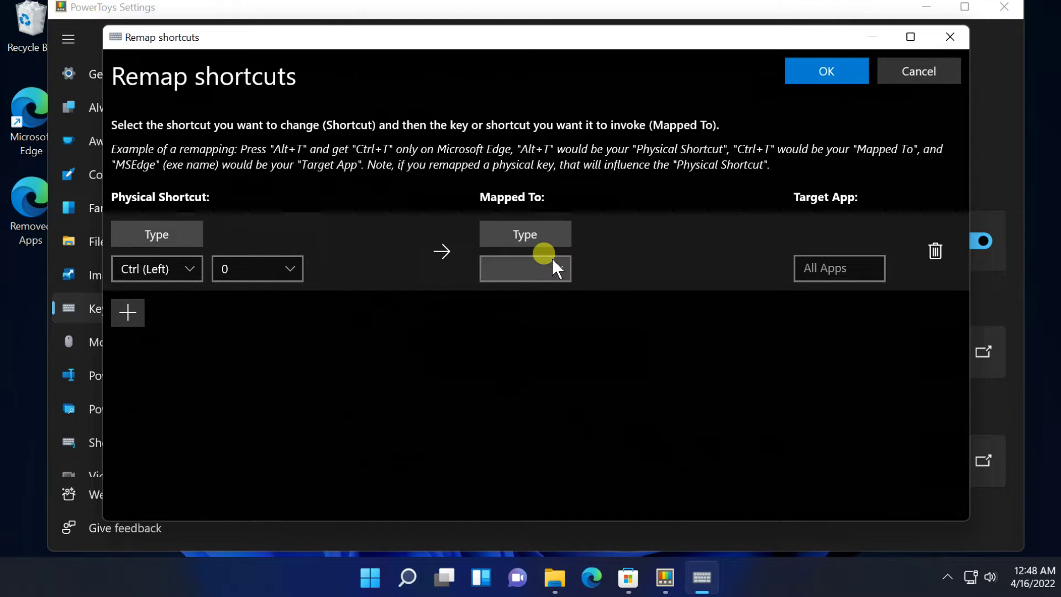
left_click(552, 257)
scroll(552, 257, "up", 6)
scroll(525, 237, "up", 15)
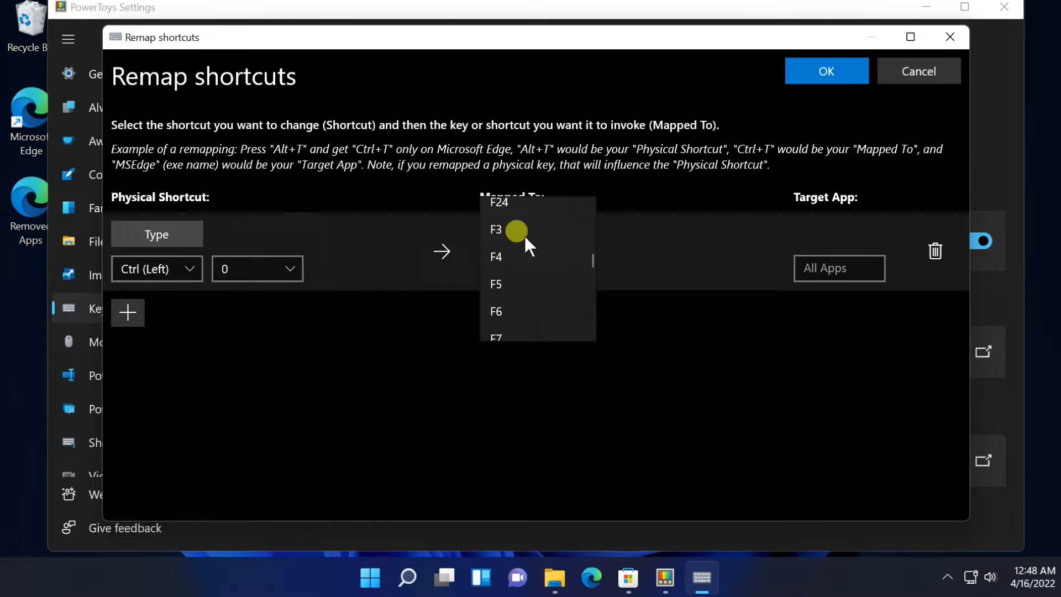
scroll(524, 236, "up", 15)
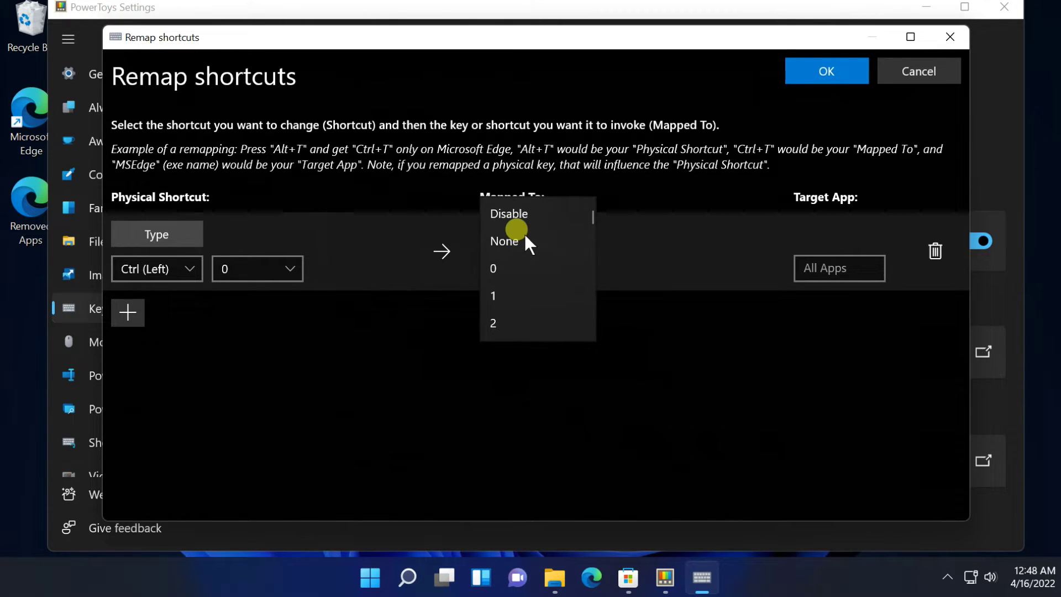
scroll(518, 234, "down", 1)
left_click(483, 247)
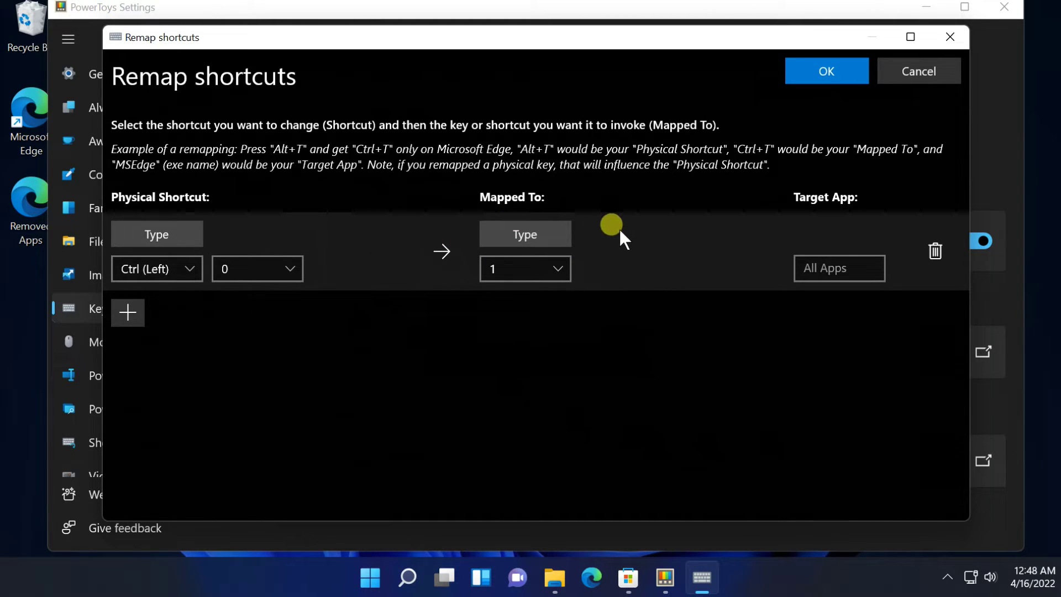
Limit the shortcut remapping to the target app mspaint and save it
left_click(818, 267)
type("ms")
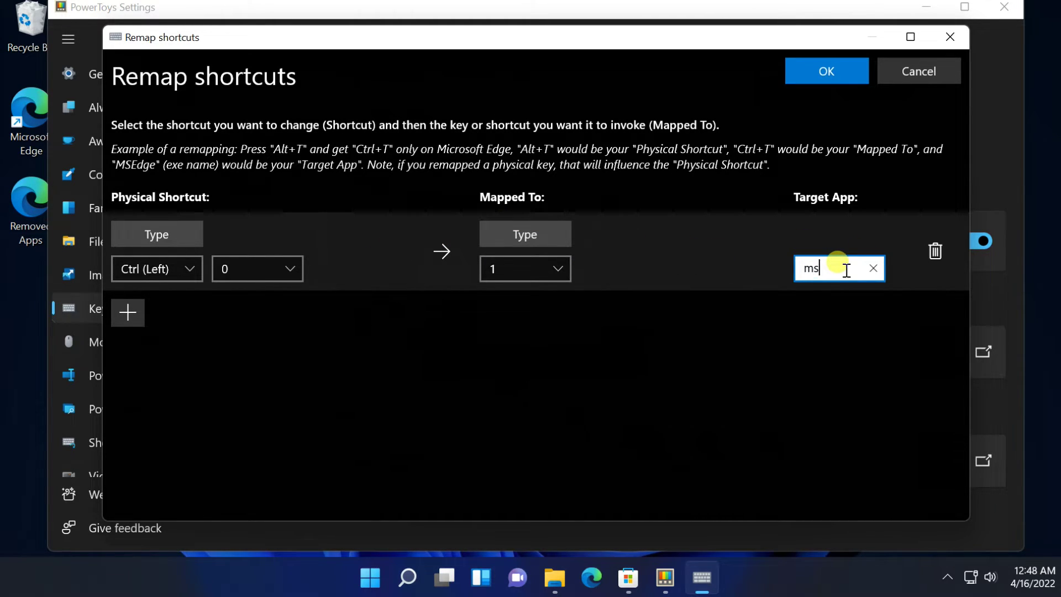
type("paint")
left_click(728, 313)
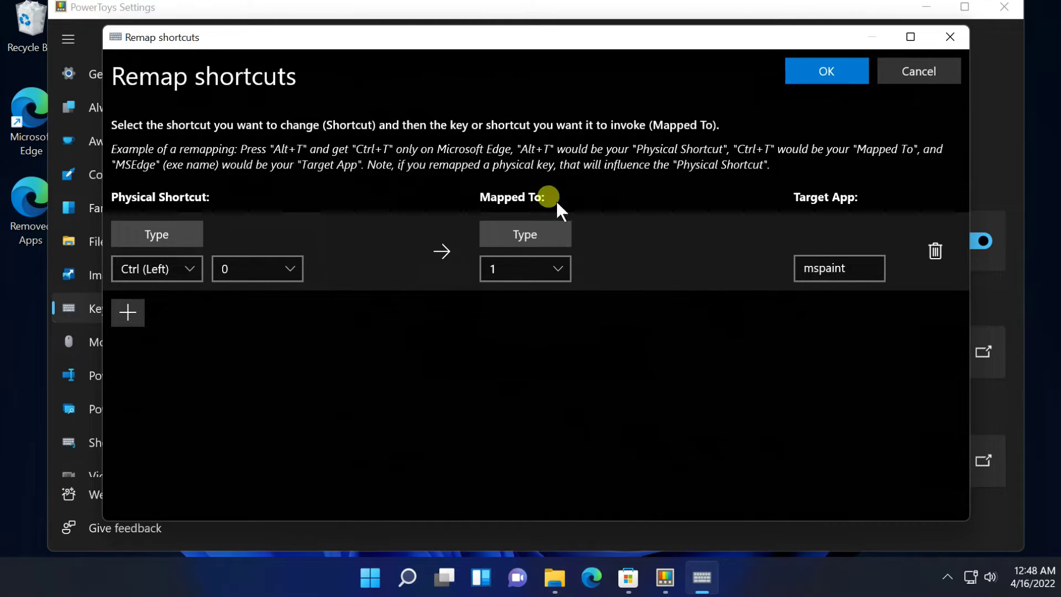
left_click(798, 78)
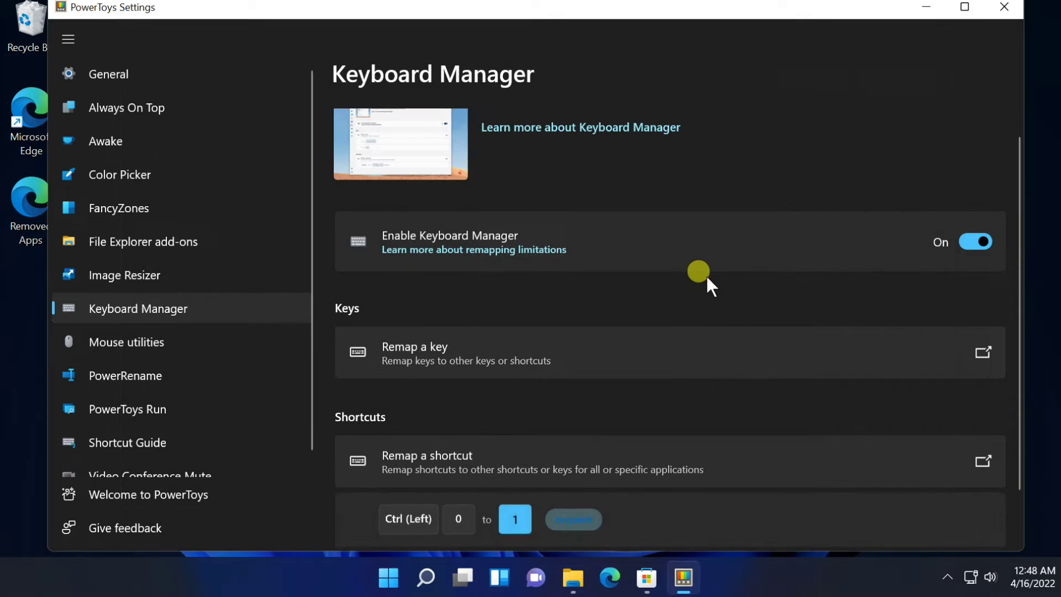
scroll(767, 454, "down", 1)
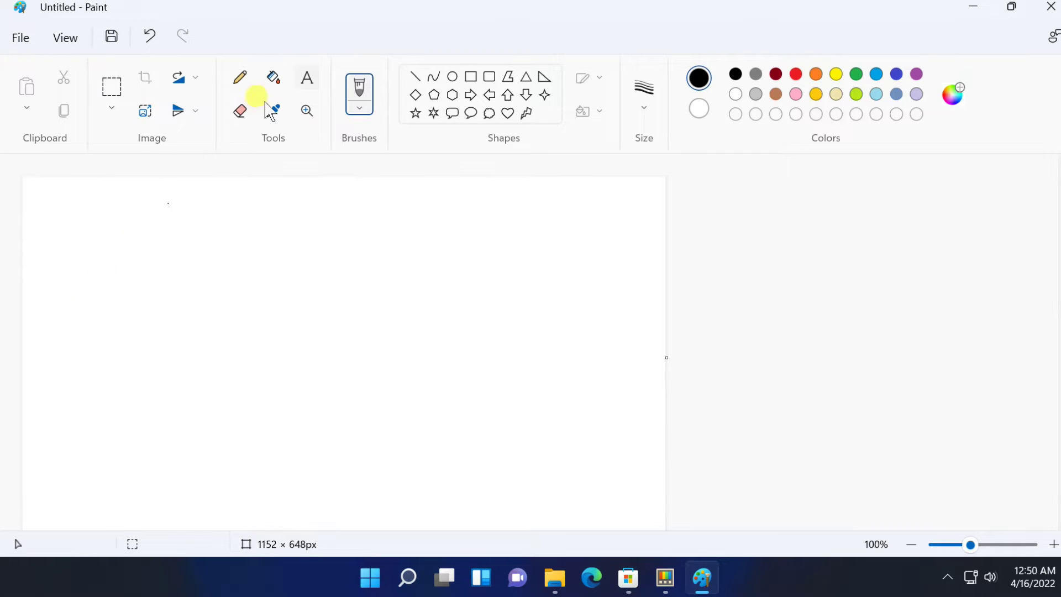
left_click(305, 78)
left_click_drag(169, 216, 447, 318)
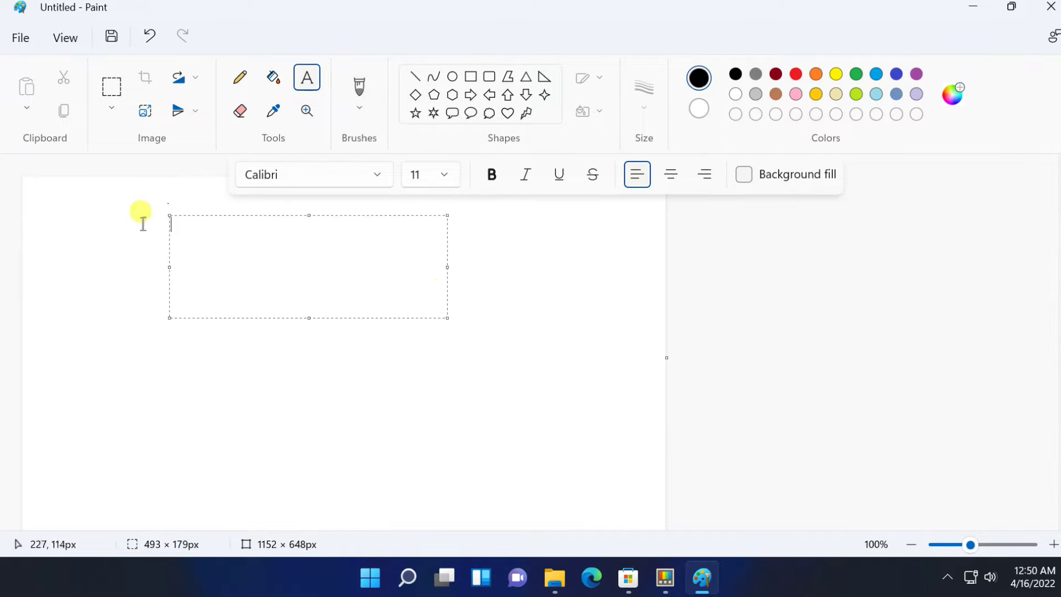
type("1")
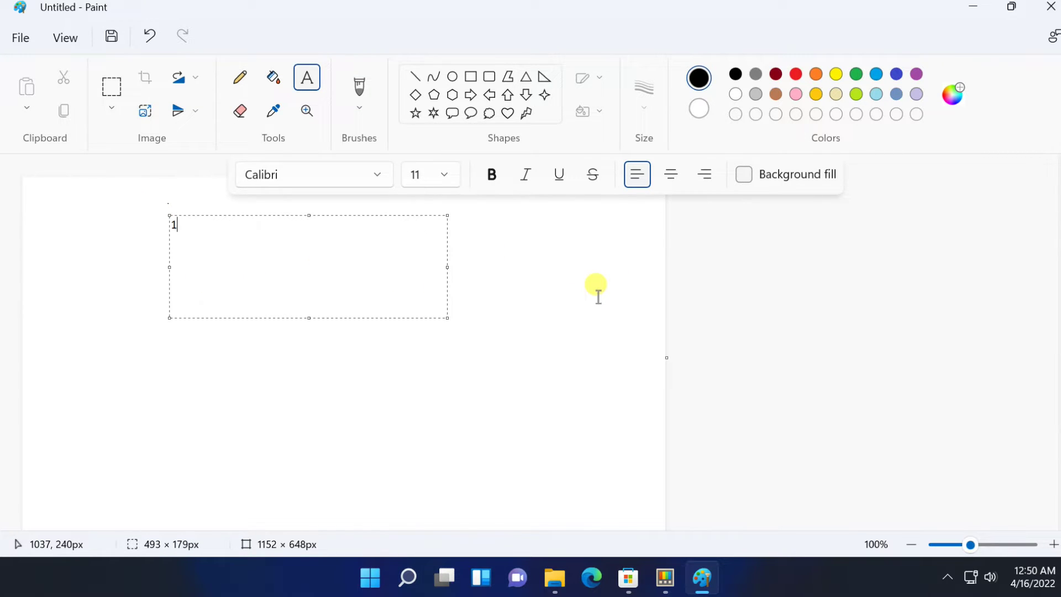
type("111111")
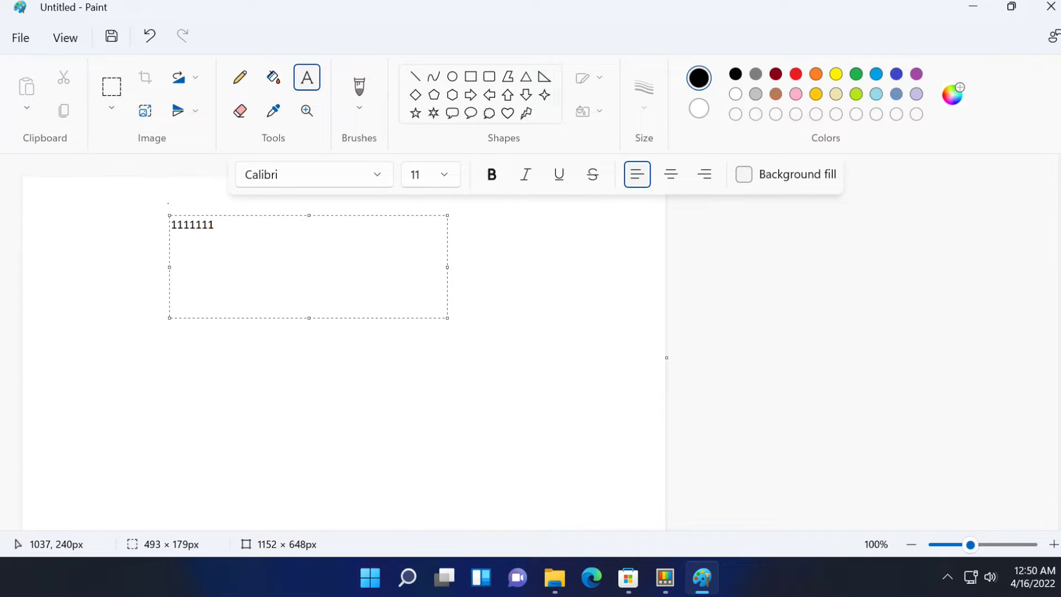
type("111")
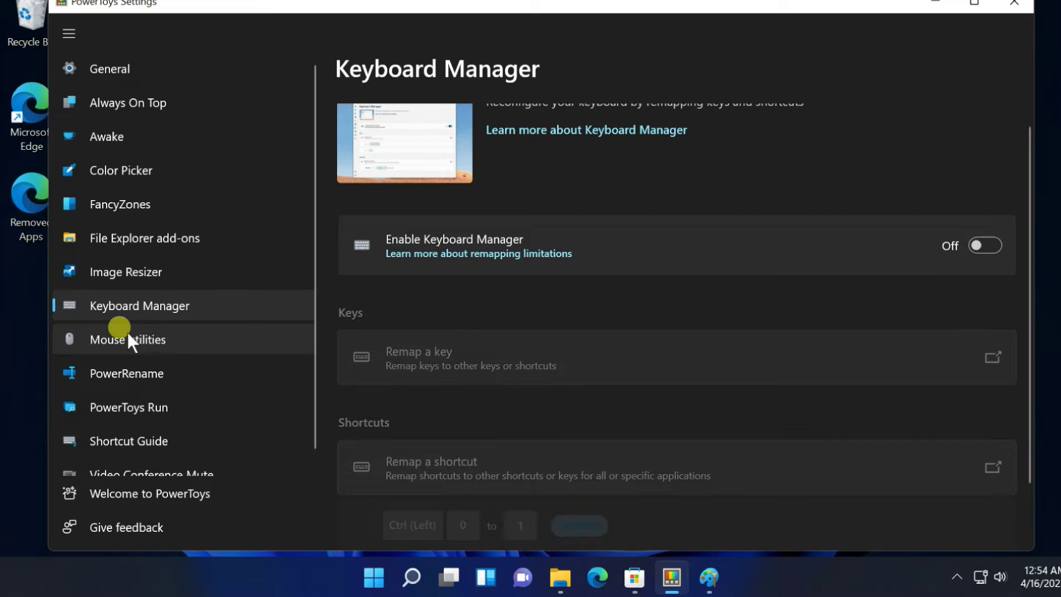
Show the Mouse utilities page in PowerToys Settings
left_click(114, 330)
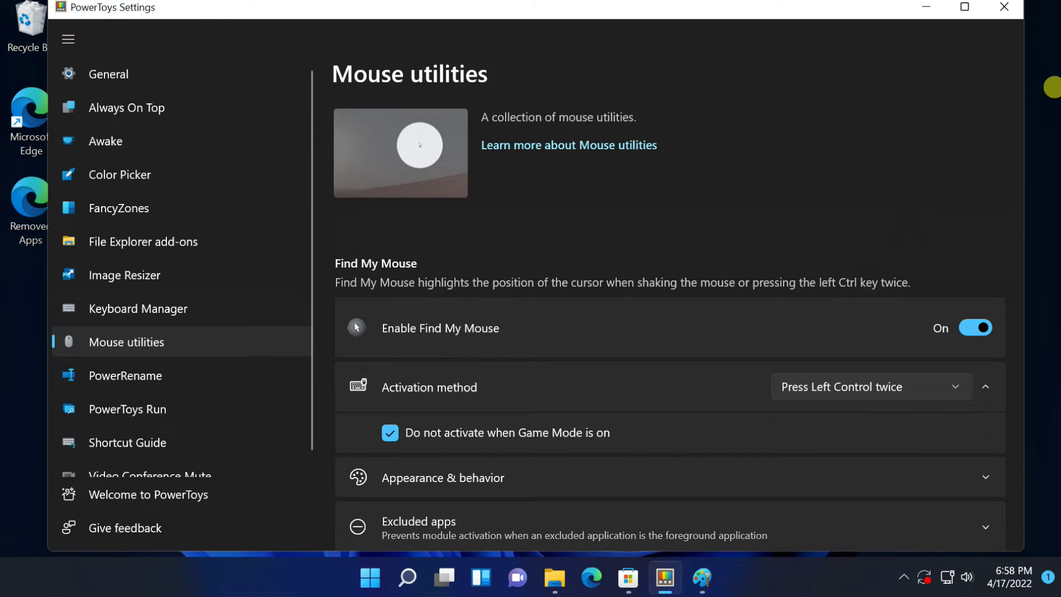
key("ctrl")
key("ctrl")
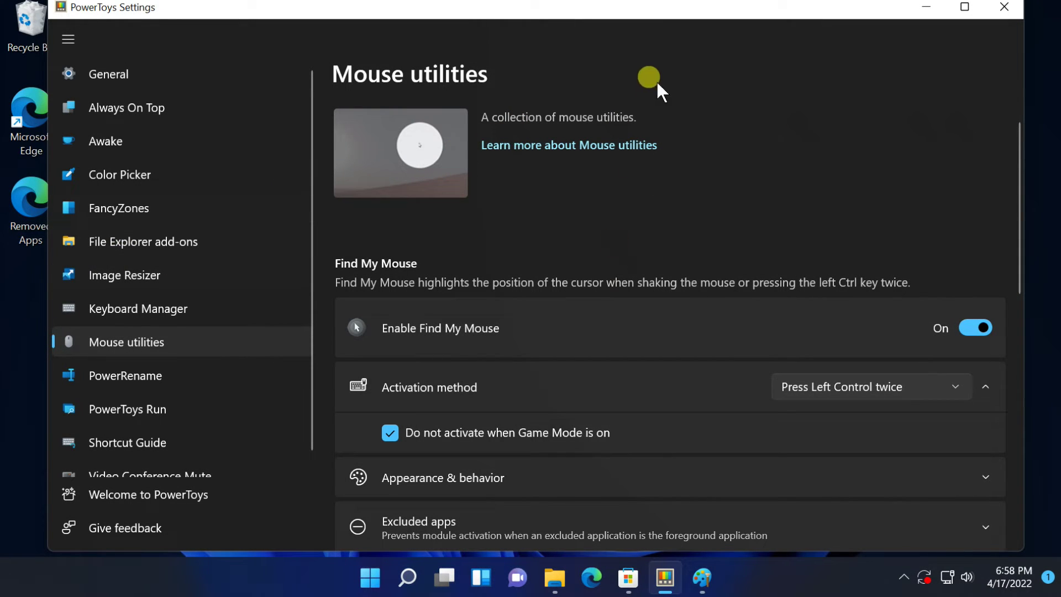
key("ctrl")
key("ctrl")
left_click(951, 377)
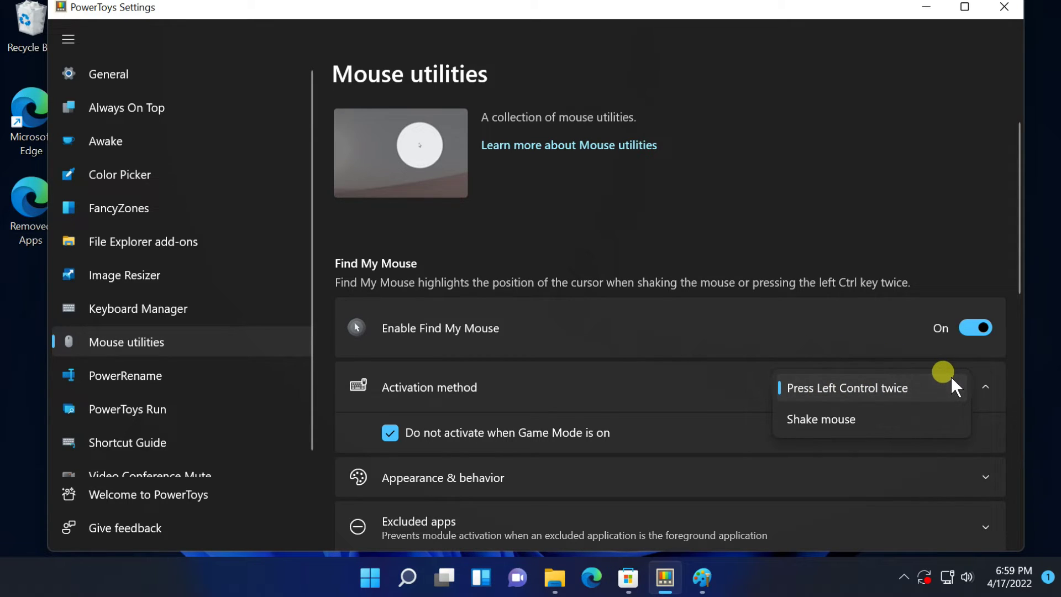
left_click(806, 418)
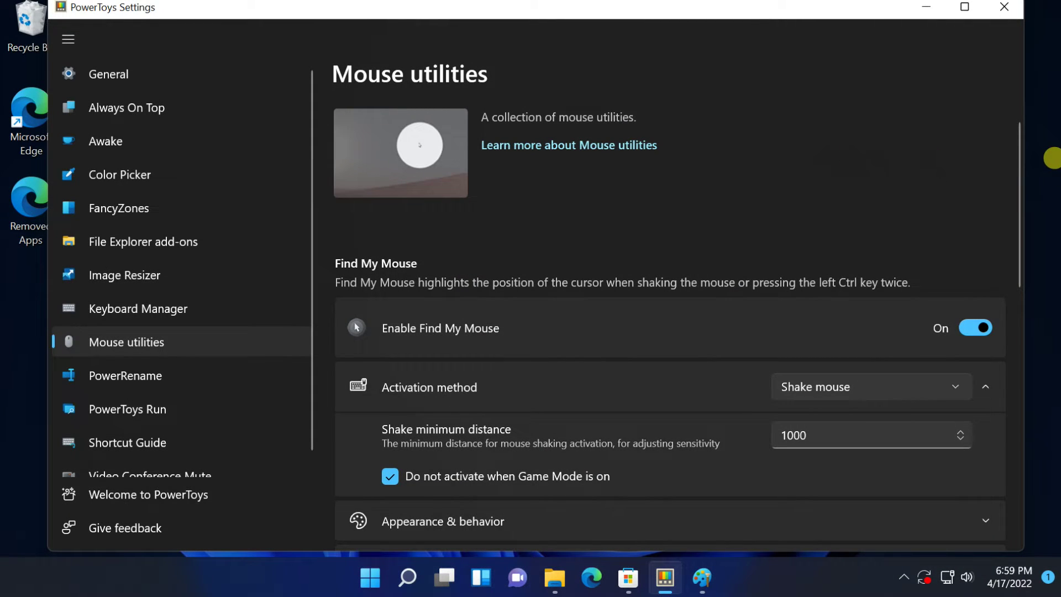
mouse_move(910, 188)
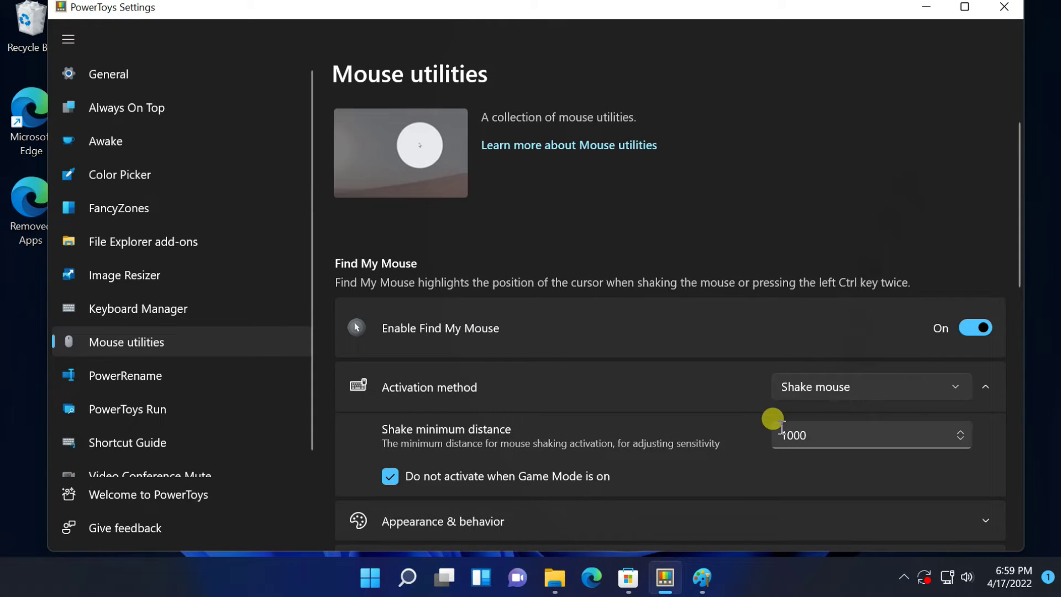
left_click(844, 378)
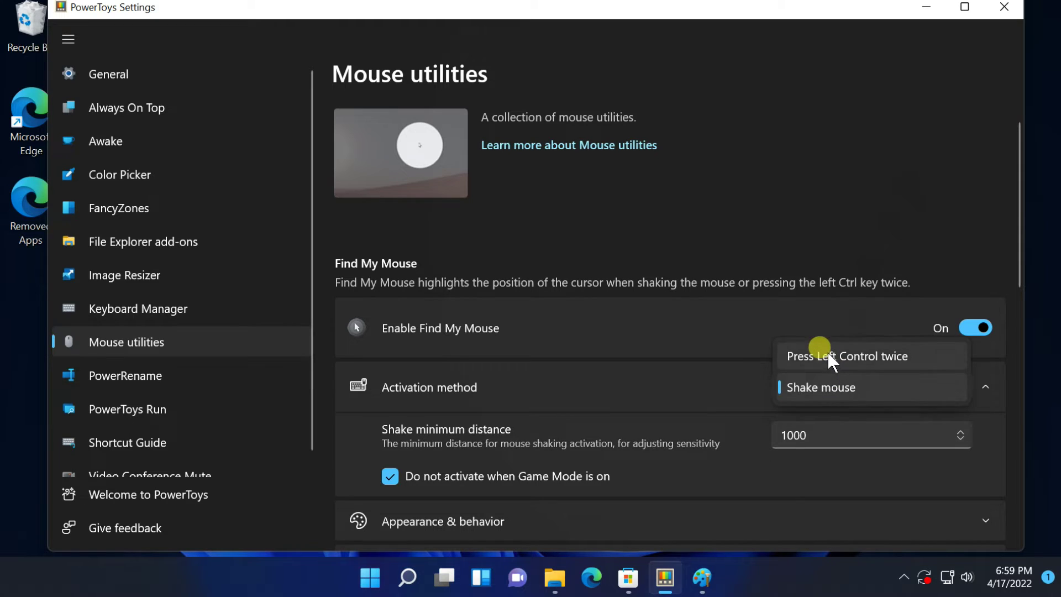
left_click(827, 351)
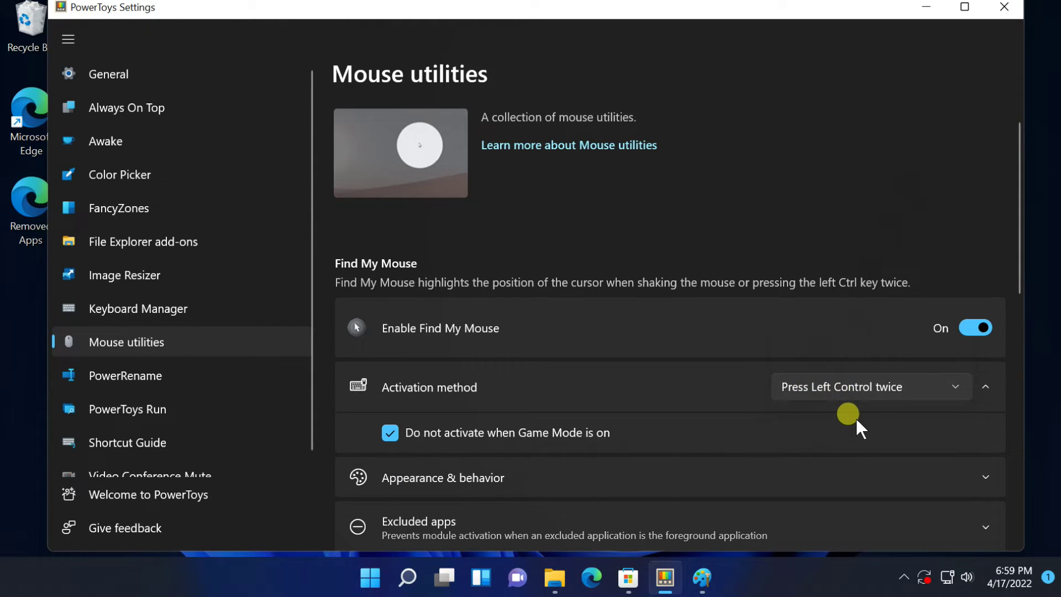
scroll(856, 417, "down", 3)
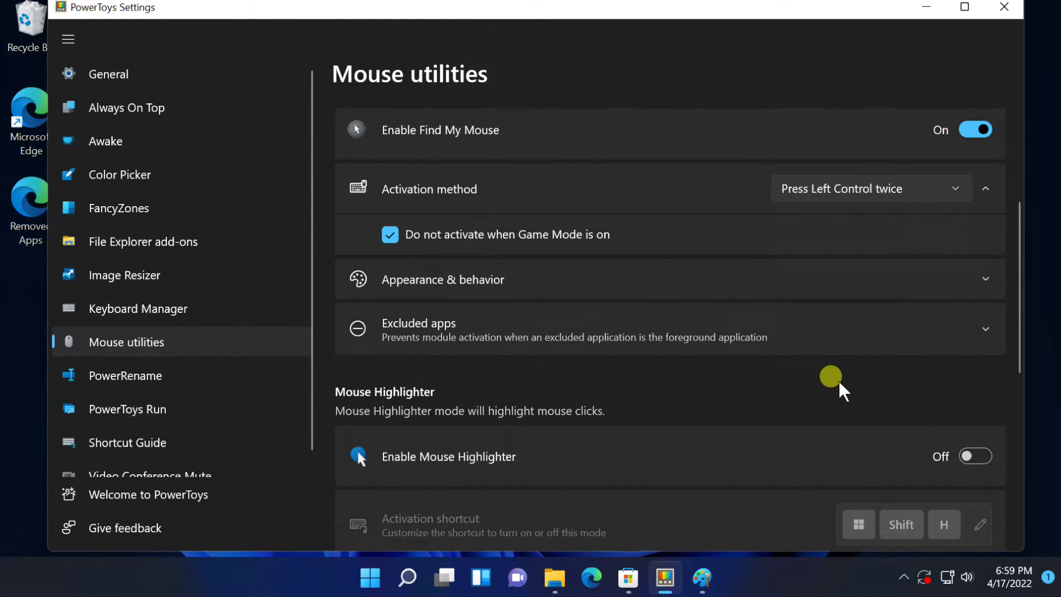
Expand Find My Mouse appearance settings and adjust the overlay opacity slider
left_click(477, 277)
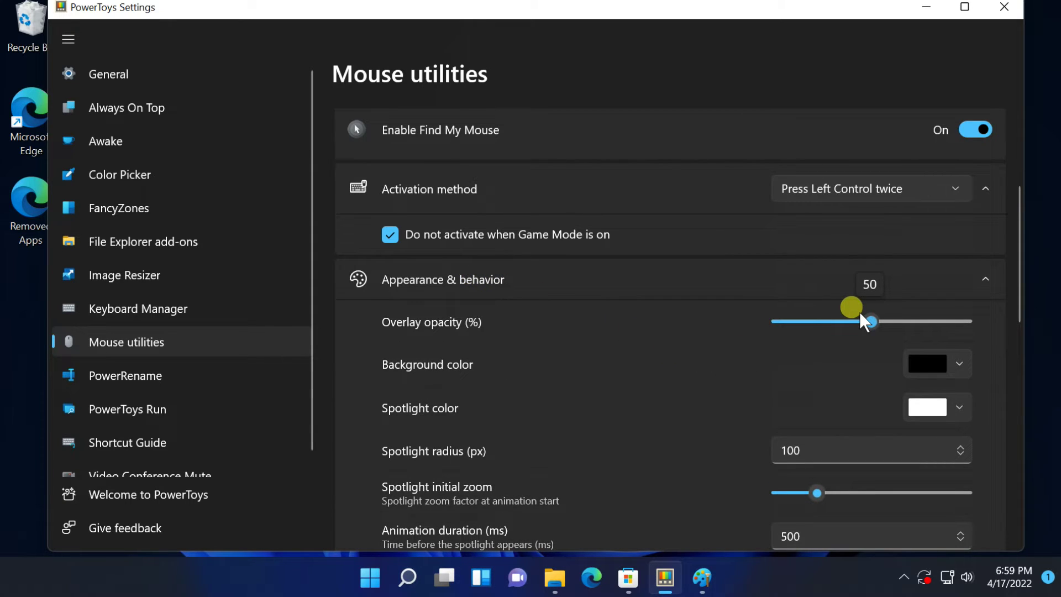
left_click_drag(937, 314, 951, 313)
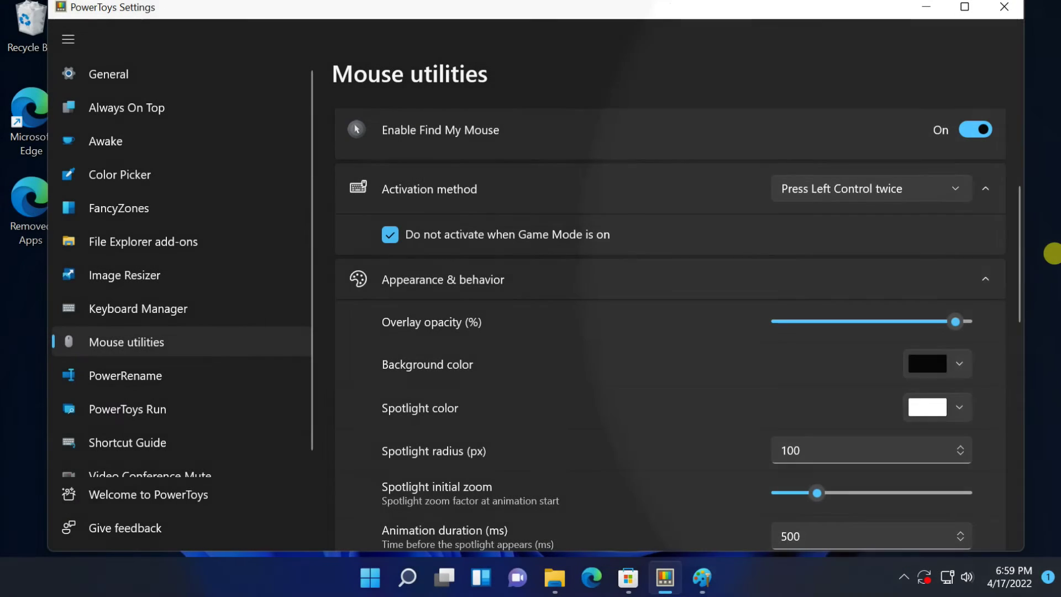
left_click_drag(943, 316, 785, 323)
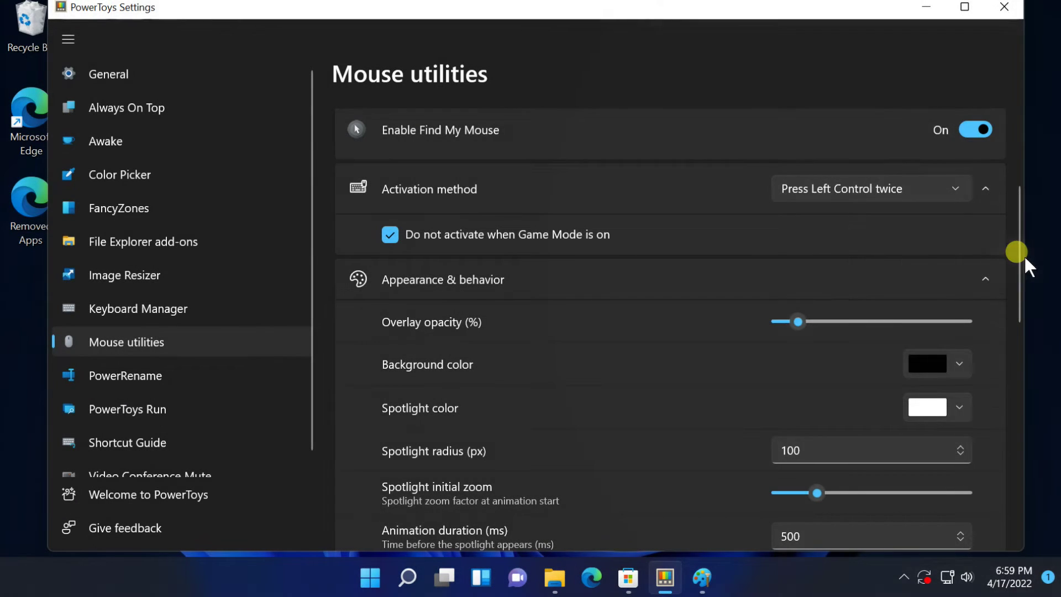
left_click_drag(797, 321, 815, 320)
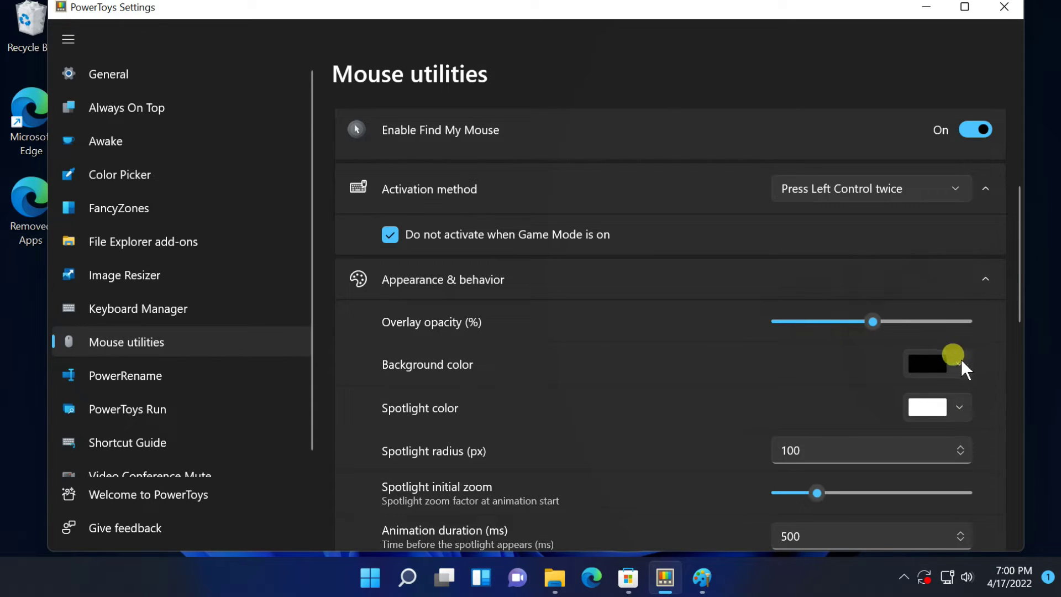
Set the spotlight colour to green #41FF13 and preview it with Ctrl
left_click(948, 399)
left_click(689, 139)
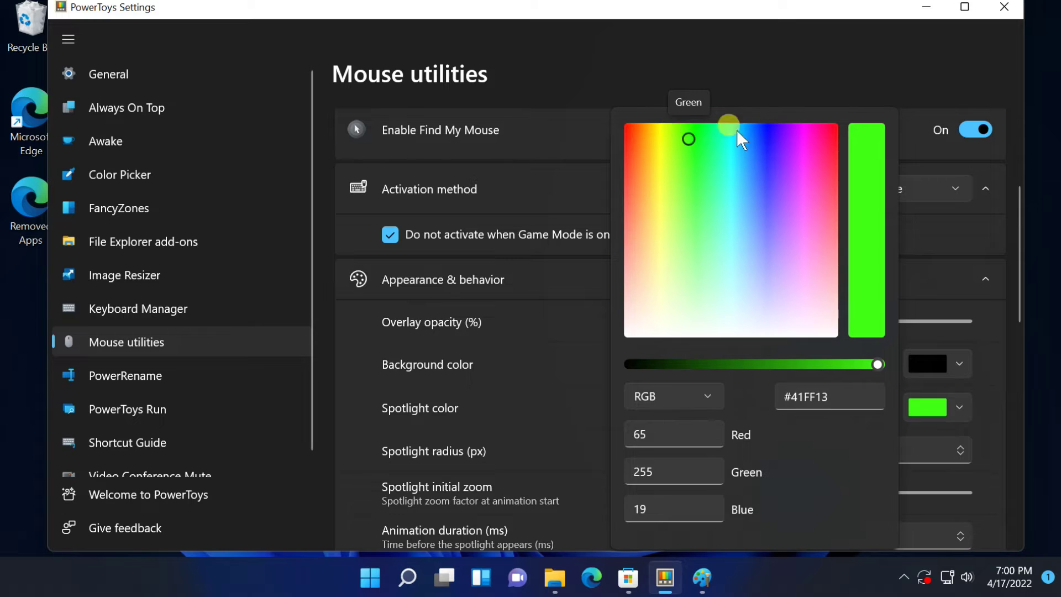
left_click(1047, 290)
key("ctrl")
key("ctrl")
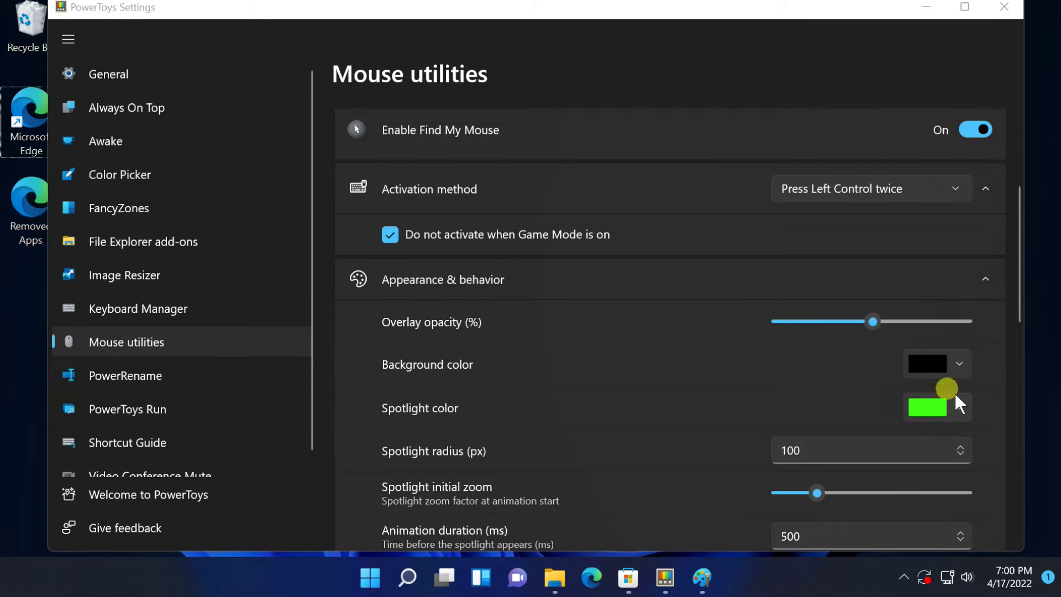
scroll(1009, 295, "down", 5)
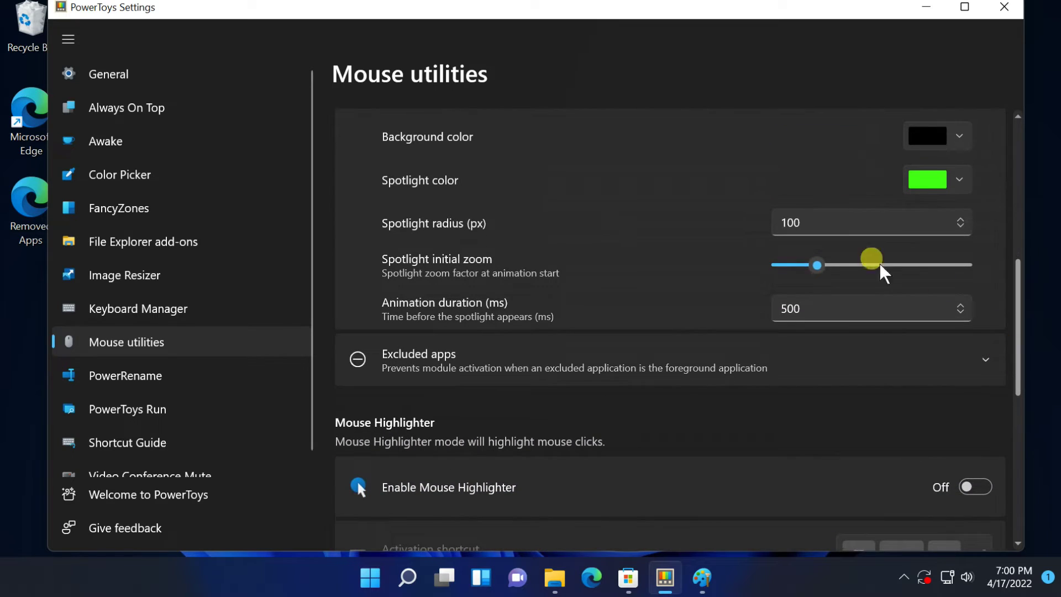
Adjust the spotlight initial zoom and preview the green spotlight with Ctrl
left_click_drag(817, 265, 776, 264)
key("ctrl")
key("ctrl")
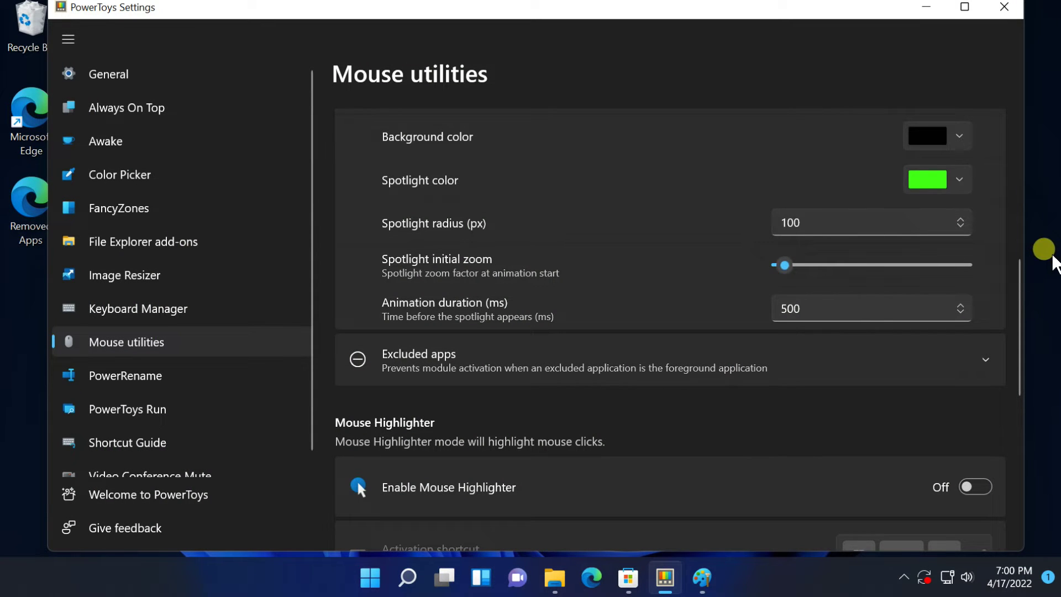
key("ctrl")
key("ctrl")
key("ctrl")
key("ctrl")
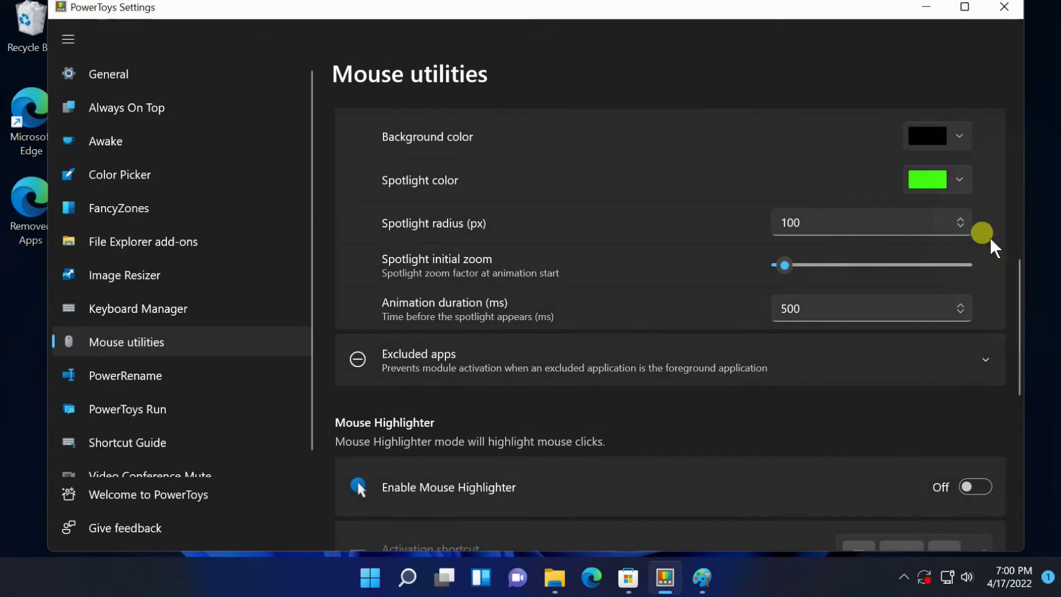
left_click_drag(786, 268, 860, 265)
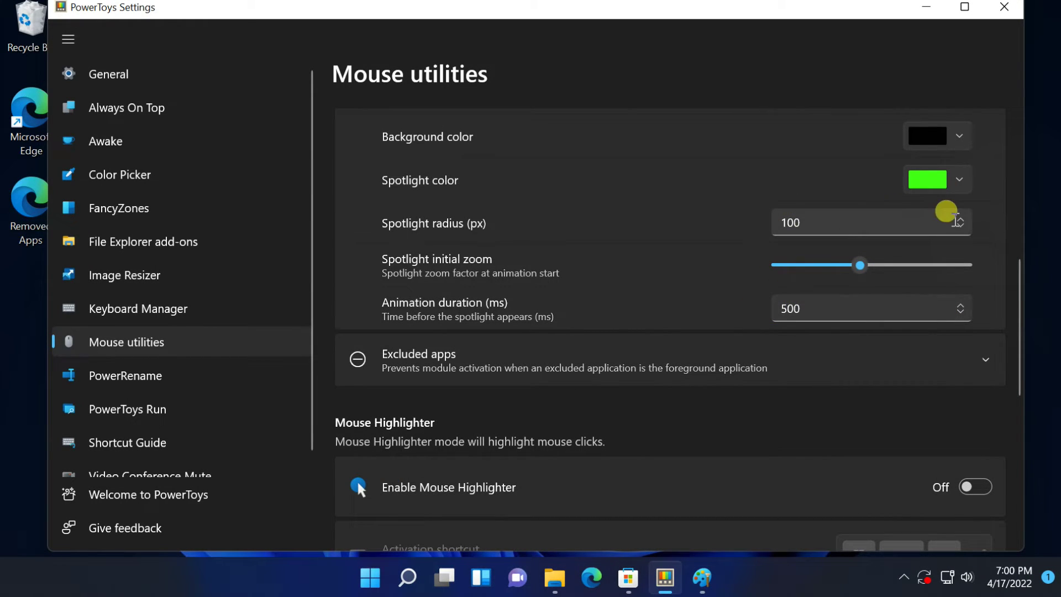
Change the spotlight radius to 100 px, after briefly trying 50
left_click_drag(950, 223, 793, 218)
key("BackSpace")
type("5")
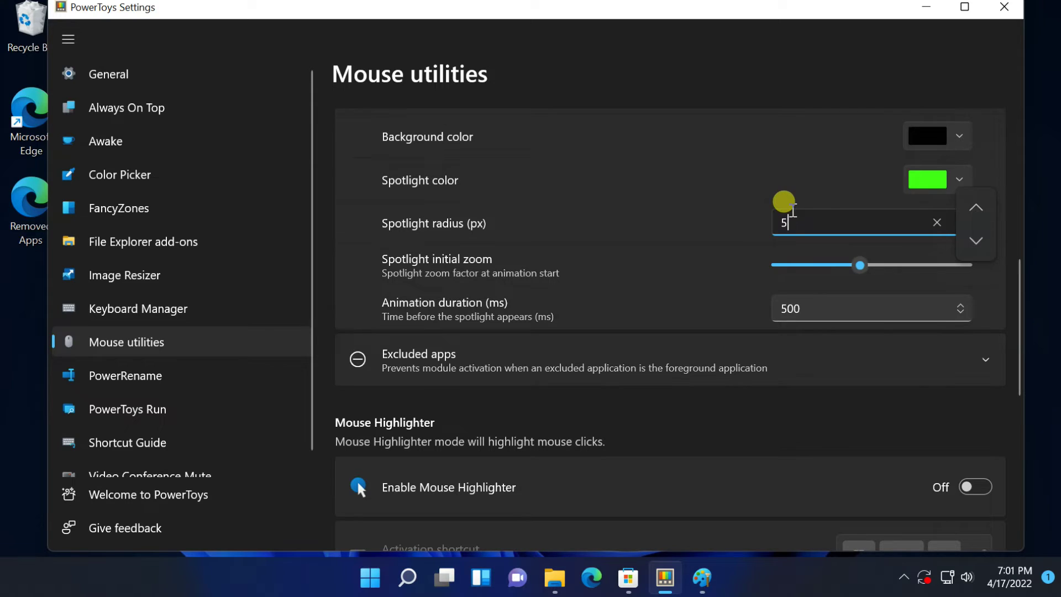
type("0")
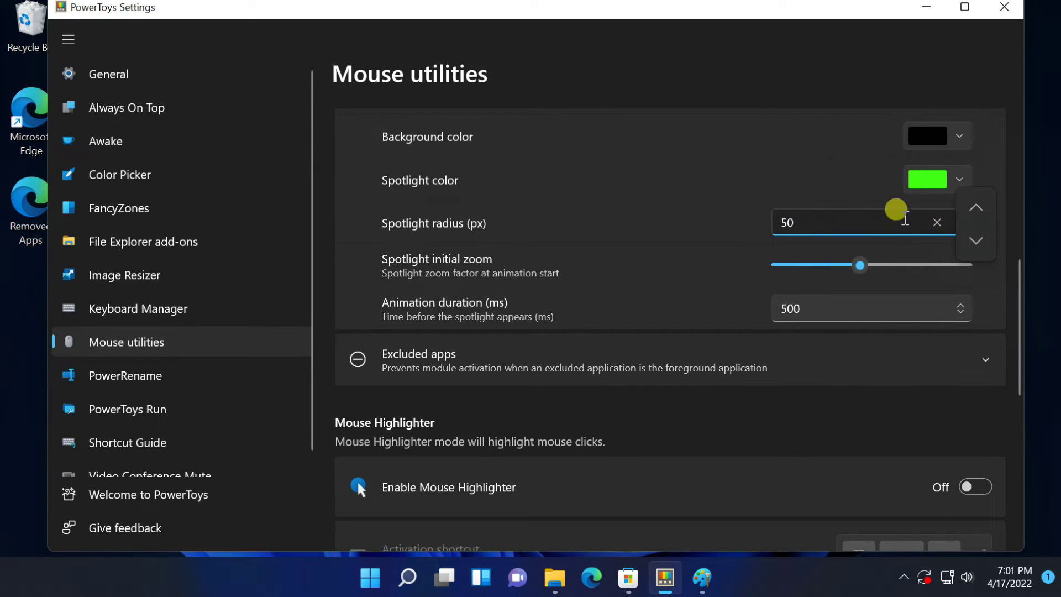
left_click(974, 241)
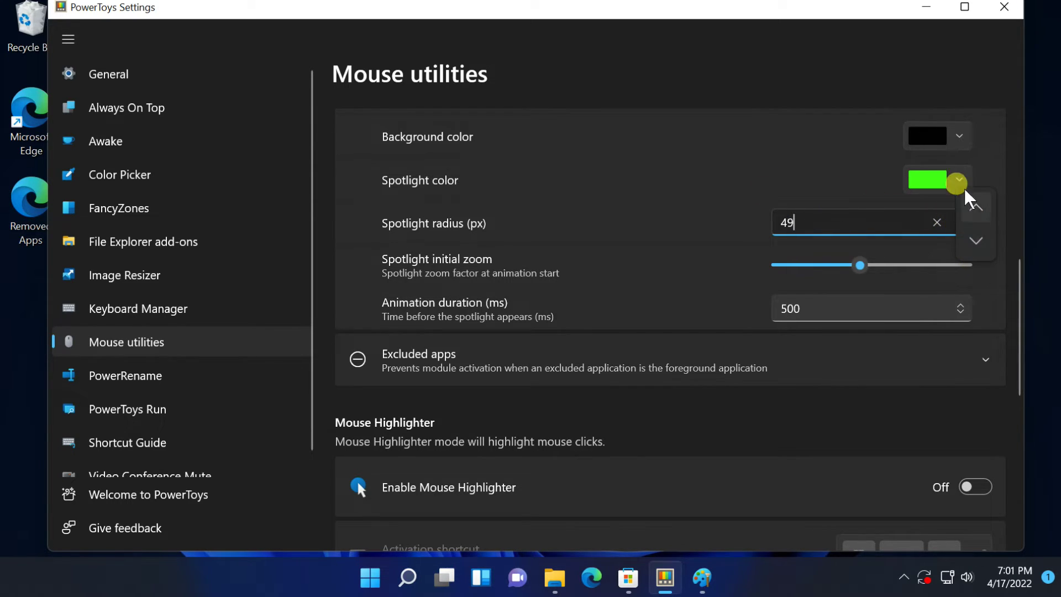
left_click(974, 203)
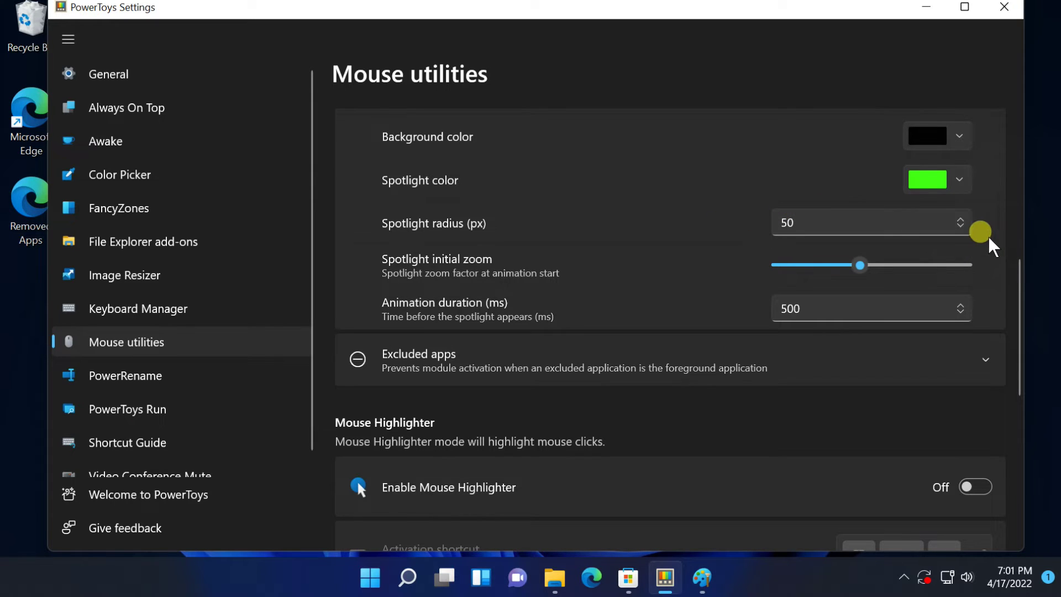
key("ctrl")
key("ctrl")
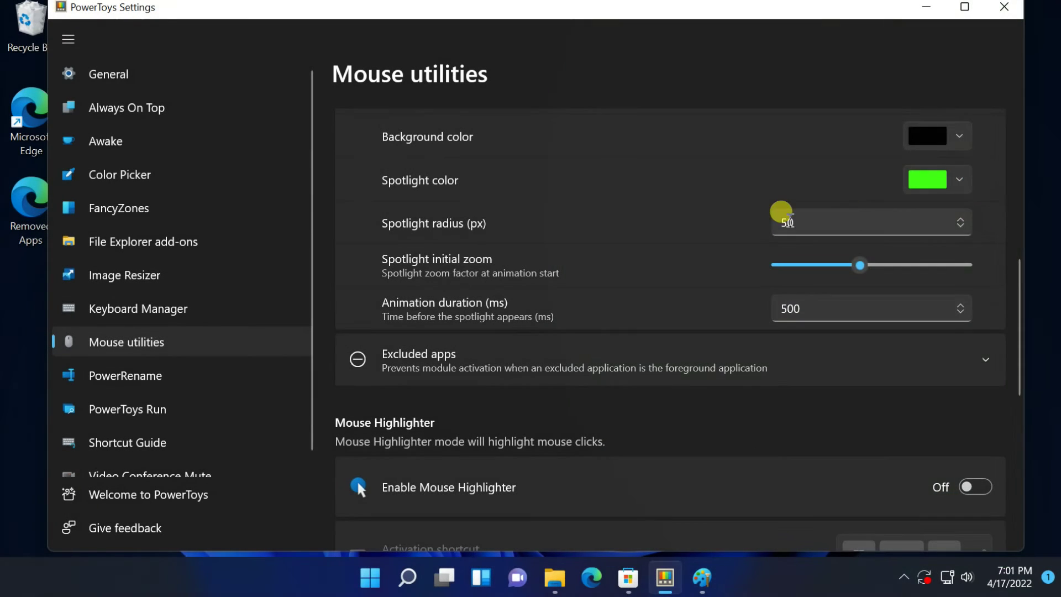
left_click(782, 221)
key("ctrl+a")
type("1")
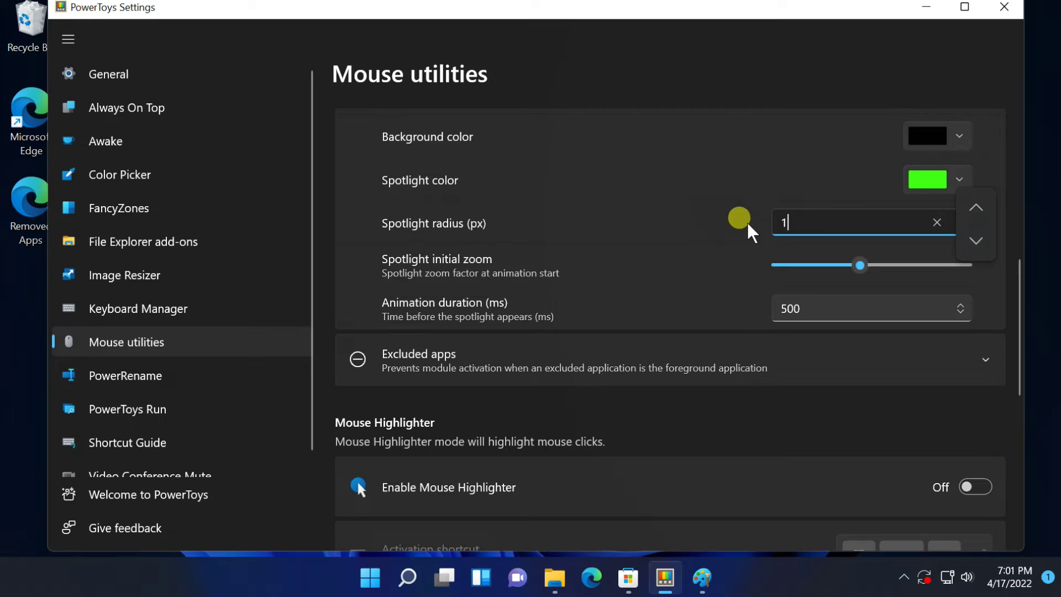
type("00")
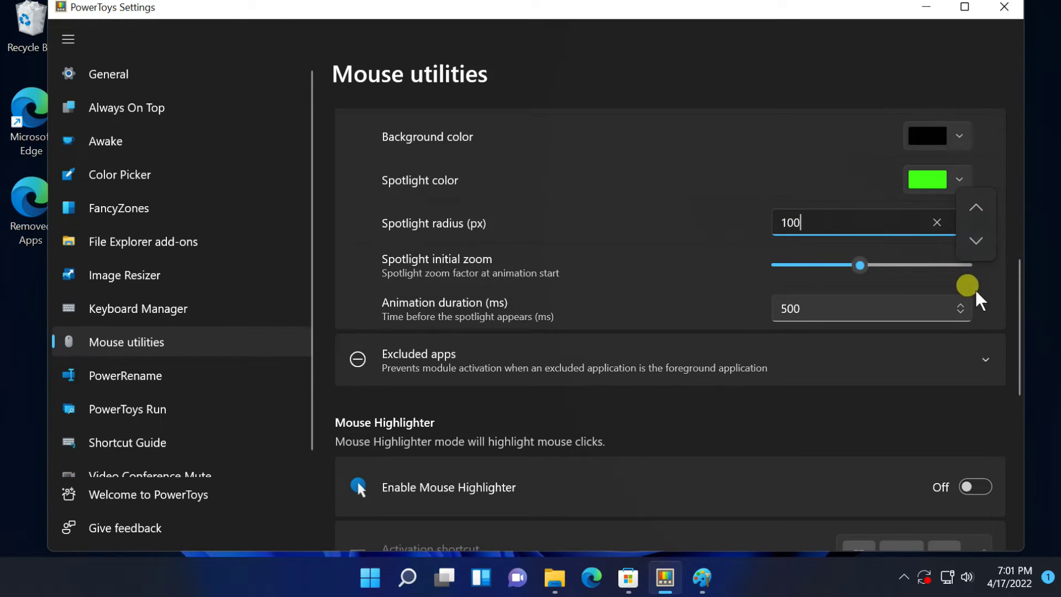
left_click(984, 317)
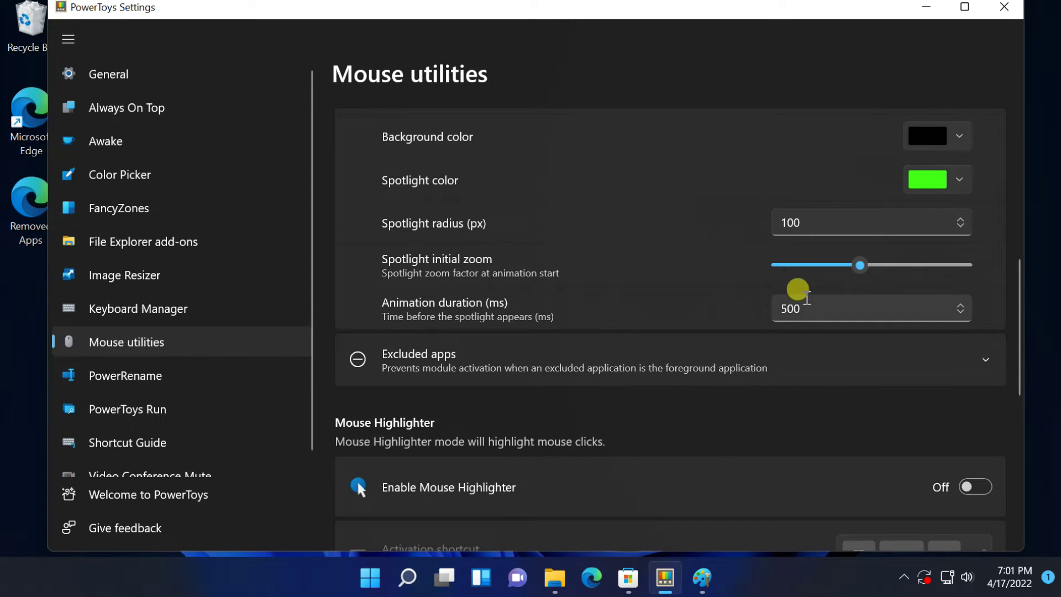
Scroll down to Mouse Highlighter and switch it on
scroll(805, 390, "down", 3)
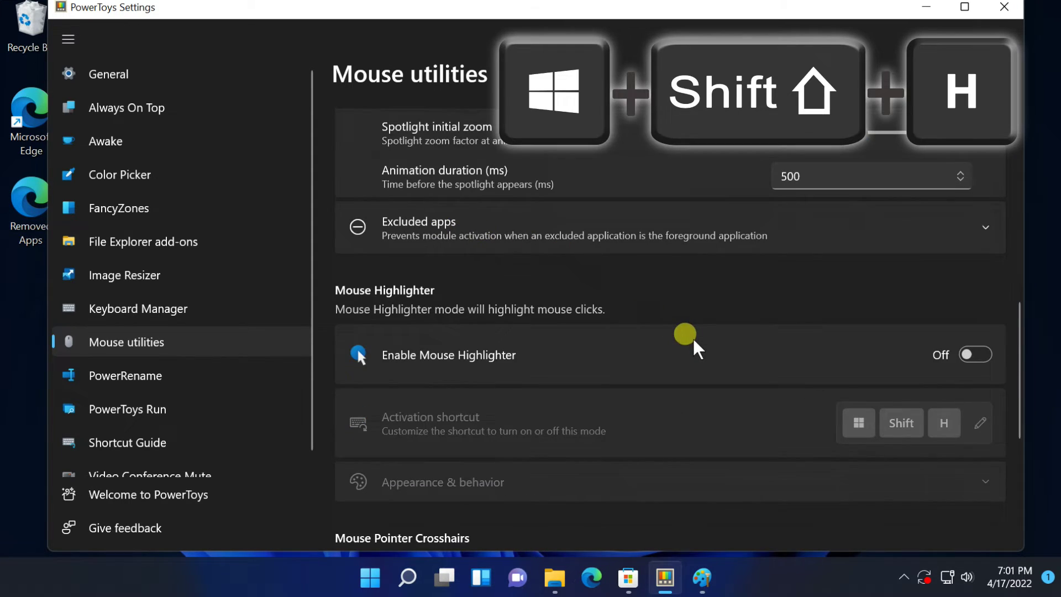
scroll(691, 340, "down", 1)
scroll(538, 324, "down", 1)
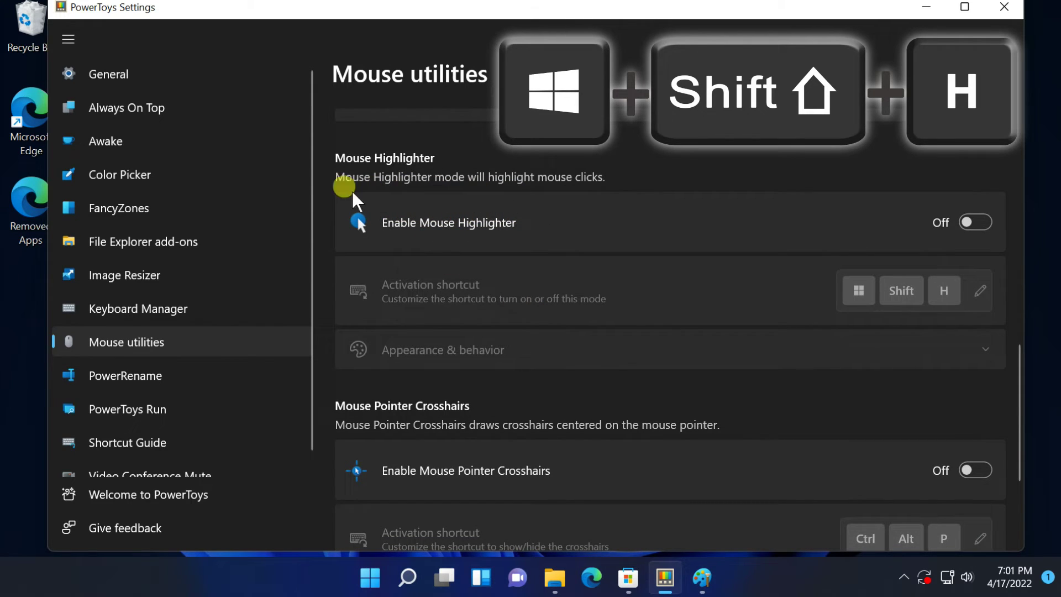
left_click(979, 223)
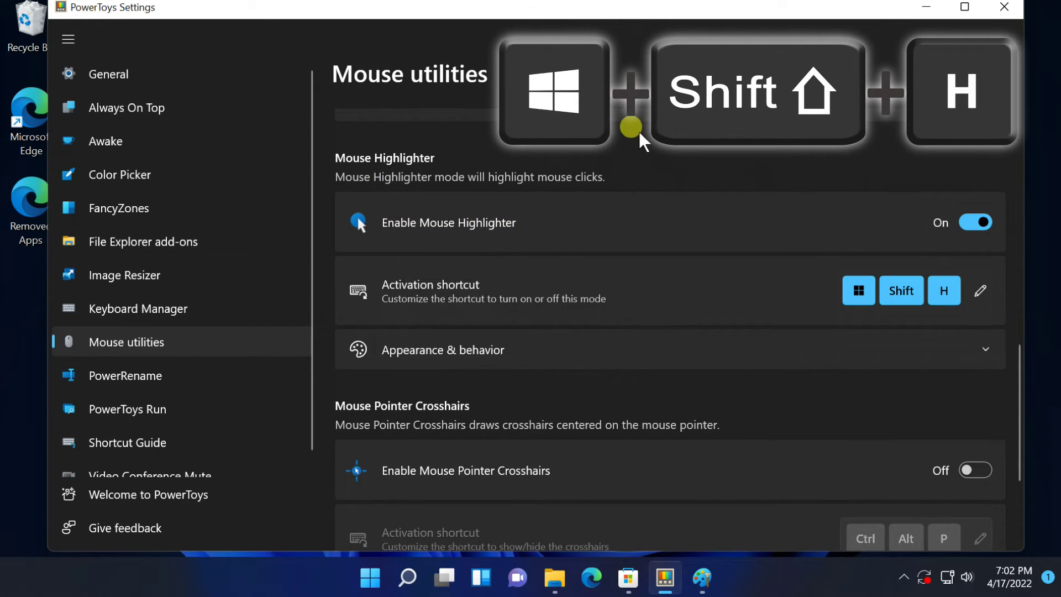
Click and drag around the settings page to show the click highlight circles
scroll(685, 180, "up", 1)
mouse_move(956, 264)
left_mouse_down()
mouse_move(629, 209)
mouse_move(407, 293)
mouse_move(985, 284)
mouse_move(823, 378)
mouse_move(800, 356)
left_mouse_up()
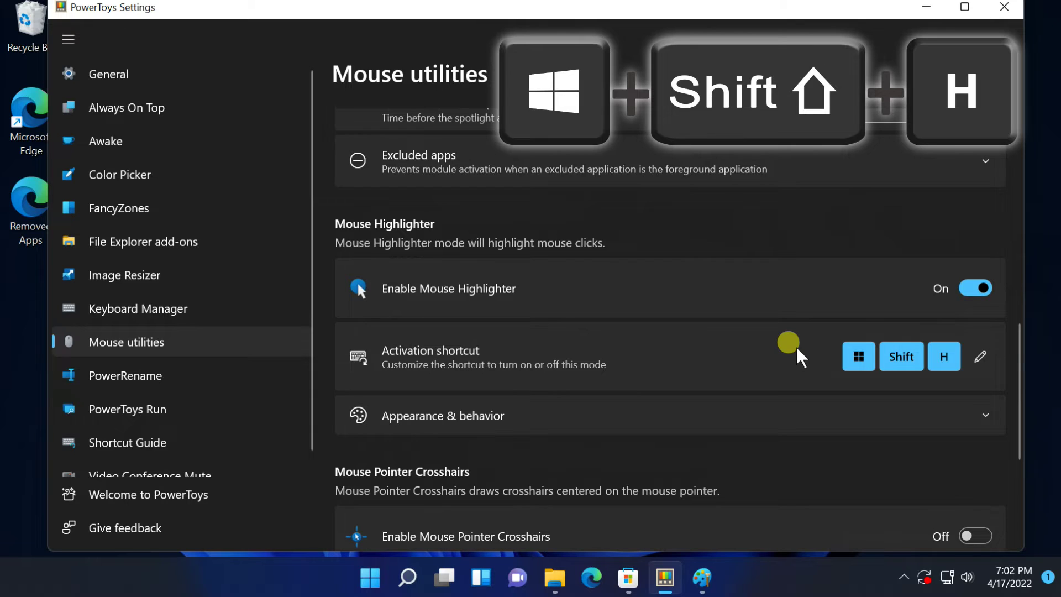
mouse_move(799, 358)
left_mouse_down()
mouse_move(989, 284)
mouse_move(876, 209)
left_mouse_up()
left_click(754, 214)
left_click(765, 221)
mouse_move(766, 223)
left_mouse_down()
mouse_move(715, 275)
mouse_move(730, 362)
mouse_move(728, 318)
mouse_move(994, 301)
mouse_move(604, 205)
mouse_move(342, 193)
mouse_move(793, 252)
mouse_move(805, 206)
mouse_move(853, 354)
mouse_move(847, 450)
left_mouse_up()
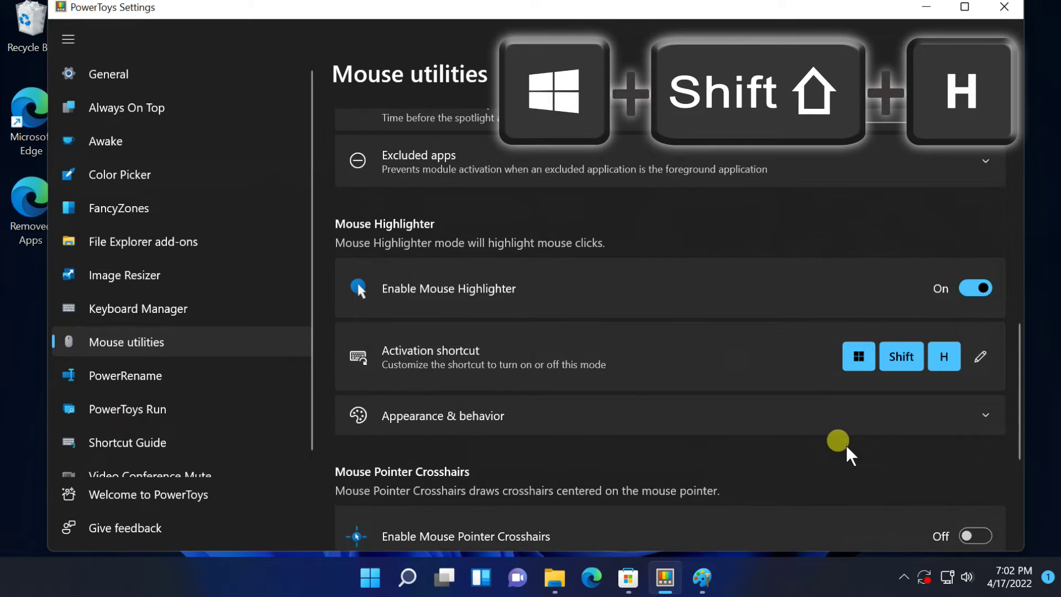
scroll(433, 279, "down", 1)
Expand Appearance & behavior and set the right-button highlight colour to pink
left_click(436, 350)
mouse_move(434, 349)
left_mouse_down()
mouse_move(757, 457)
mouse_move(757, 440)
mouse_move(401, 317)
mouse_move(871, 335)
left_mouse_up()
scroll(757, 441, "down", 1)
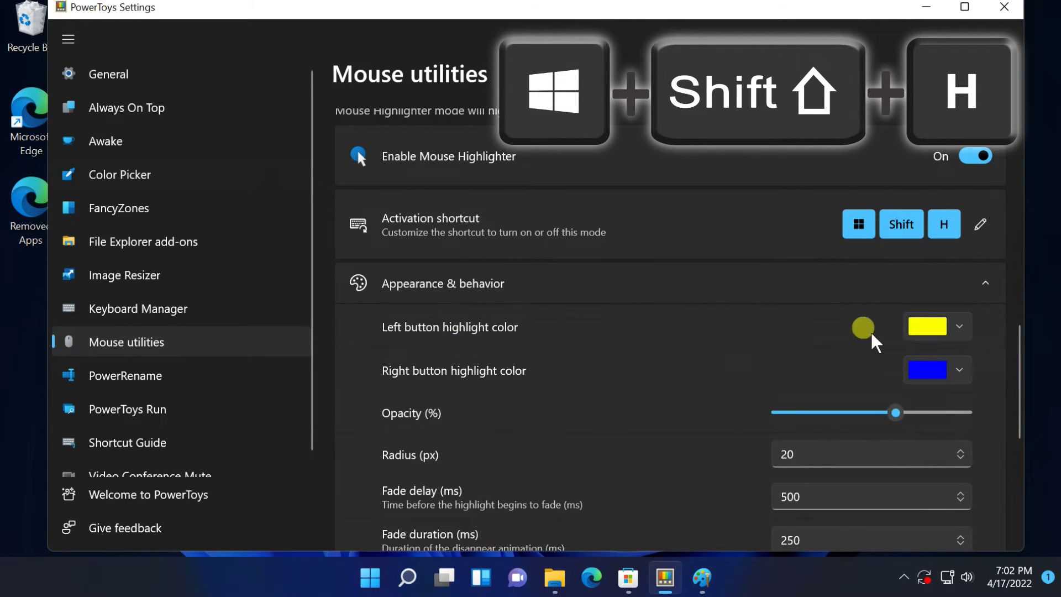
left_click(948, 369)
left_click(948, 367)
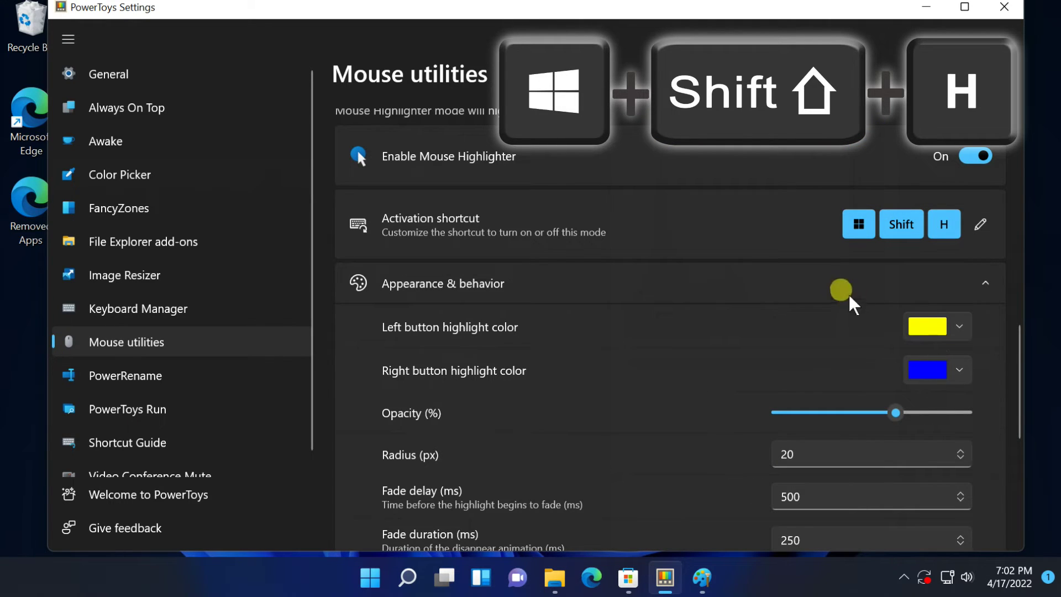
left_click_drag(852, 303, 841, 271)
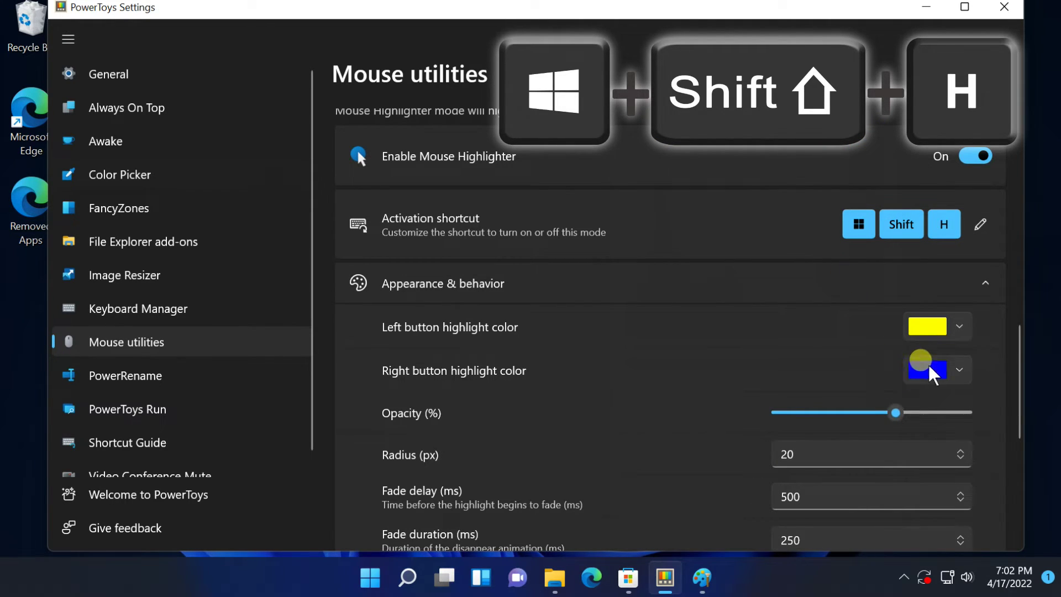
left_click(956, 368)
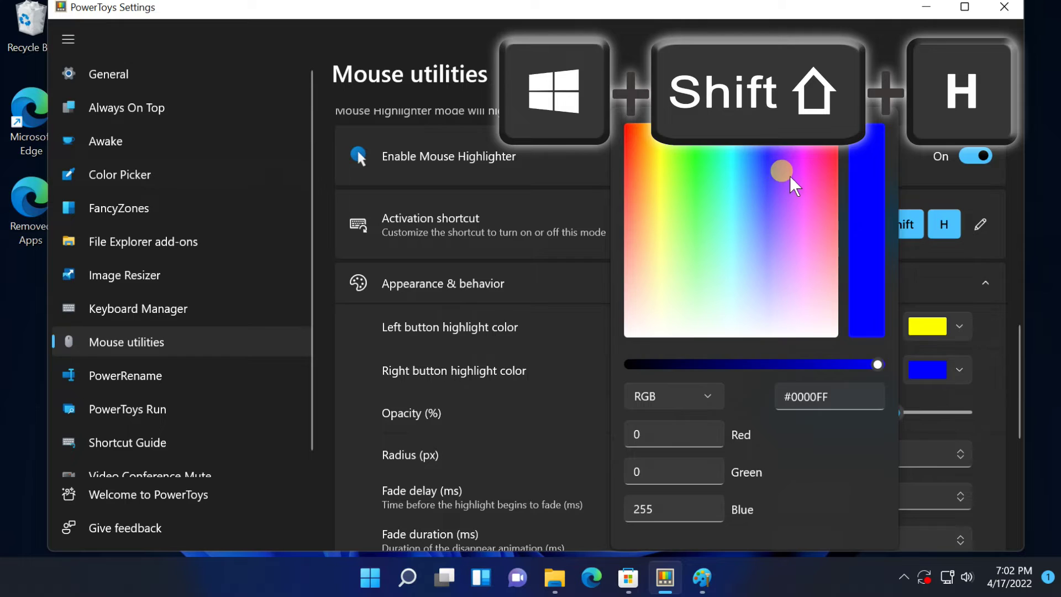
left_click(807, 182)
left_click(589, 167)
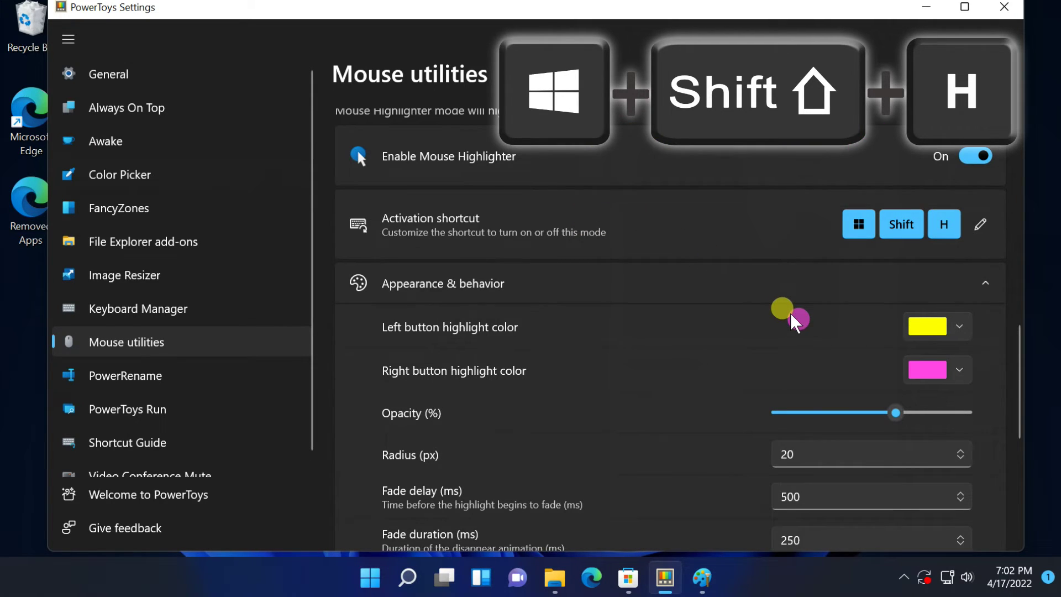
Set the left-button highlight colour to green, then test the pink right-click highlight
left_click_drag(791, 315, 946, 319)
left_click(951, 321)
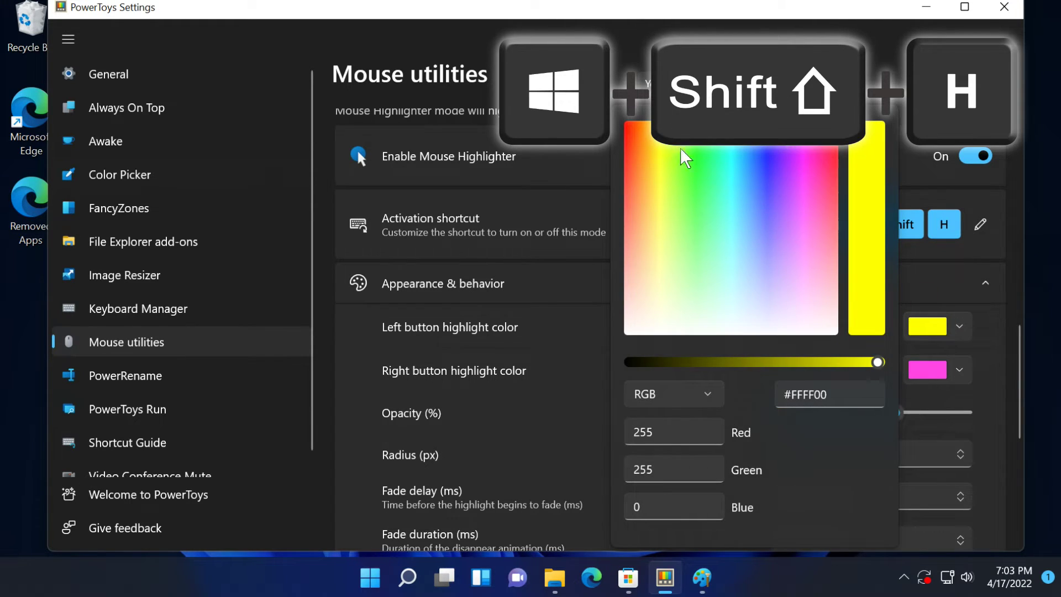
left_click(617, 220)
left_click(686, 152)
left_click(578, 284)
right_click(804, 322)
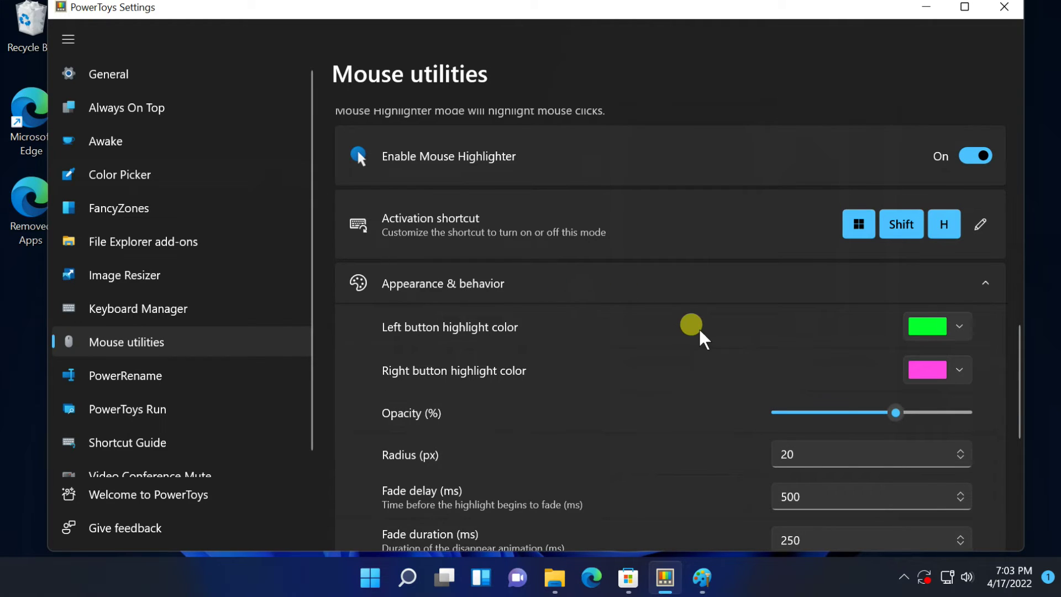
left_click_drag(1017, 377, 1012, 429)
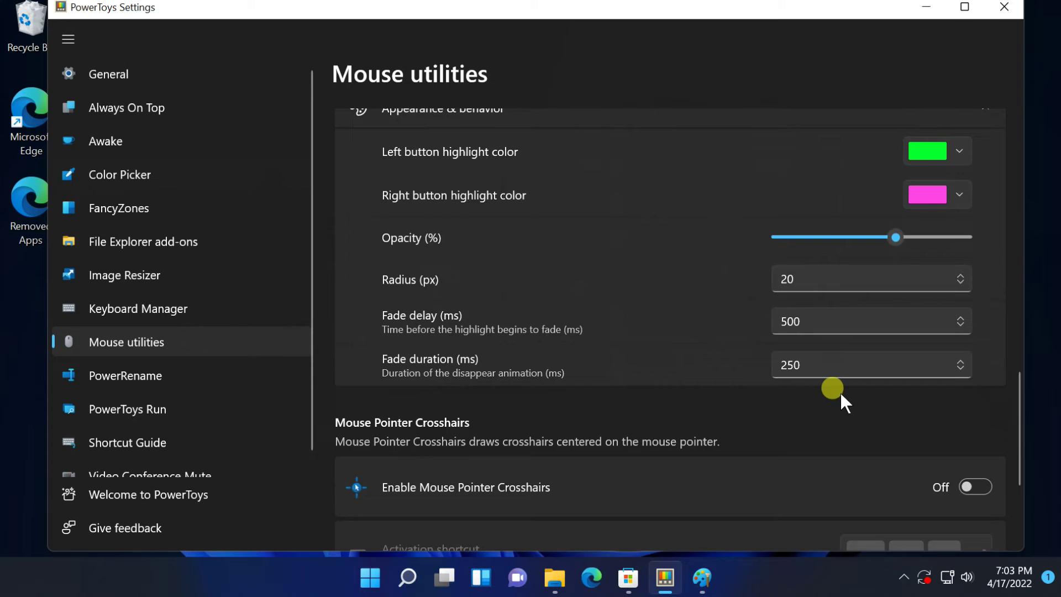
scroll(840, 391, "down", 3)
Enable Mouse Pointer Crosshairs and show the red crosshairs with Ctrl+Alt+P
key("ctrl+alt+p")
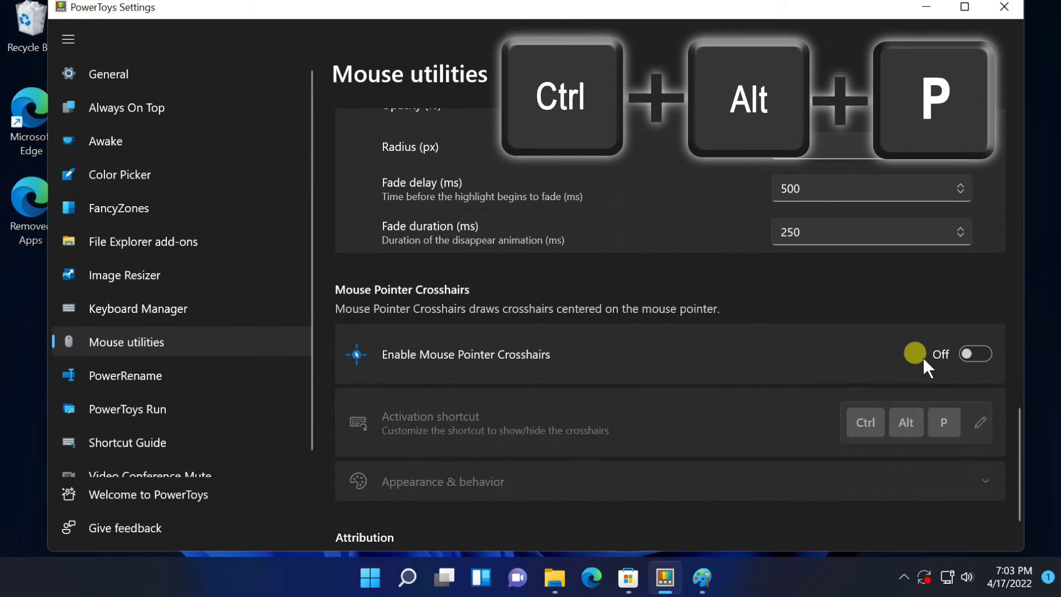
left_click(974, 352)
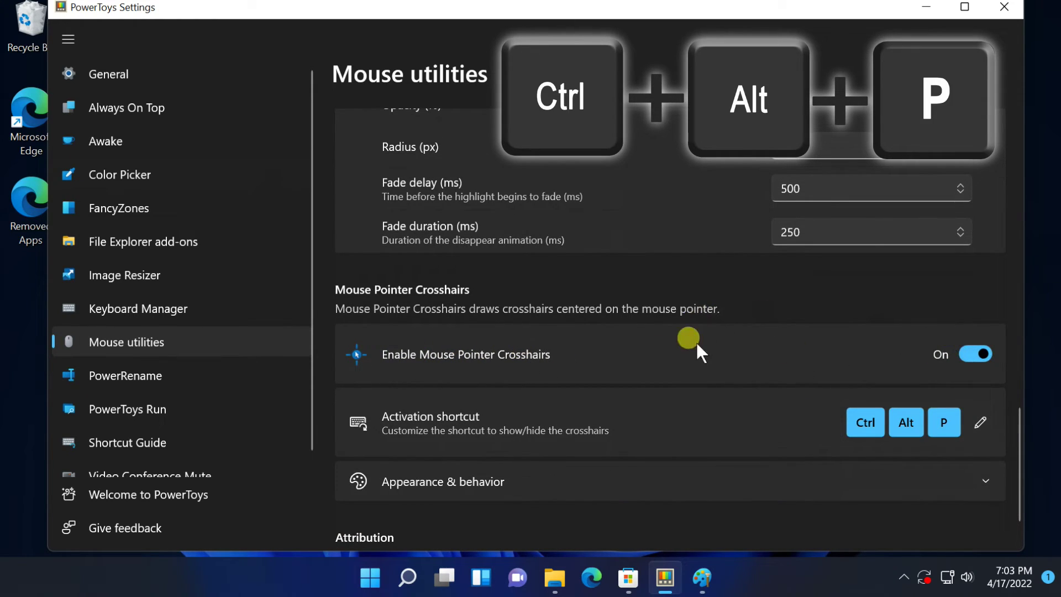
key("ctrl+alt+p")
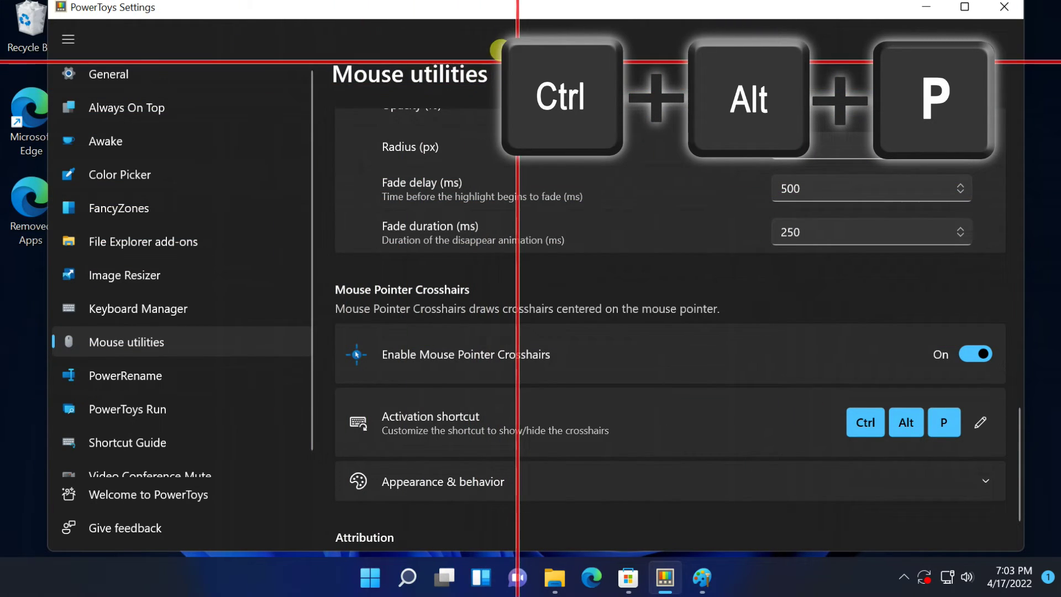
left_click(958, 184)
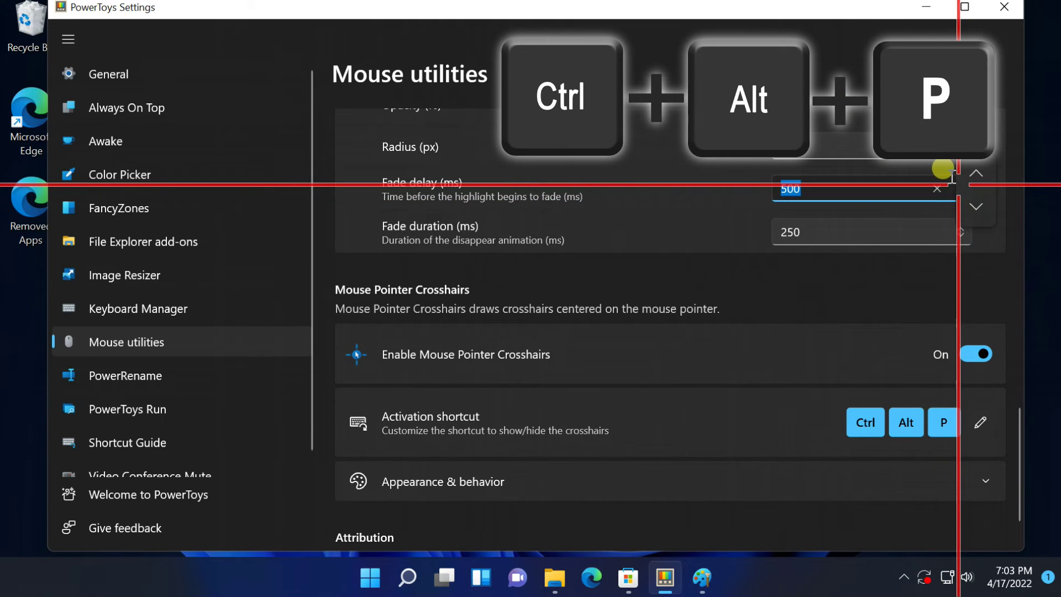
left_click(687, 154)
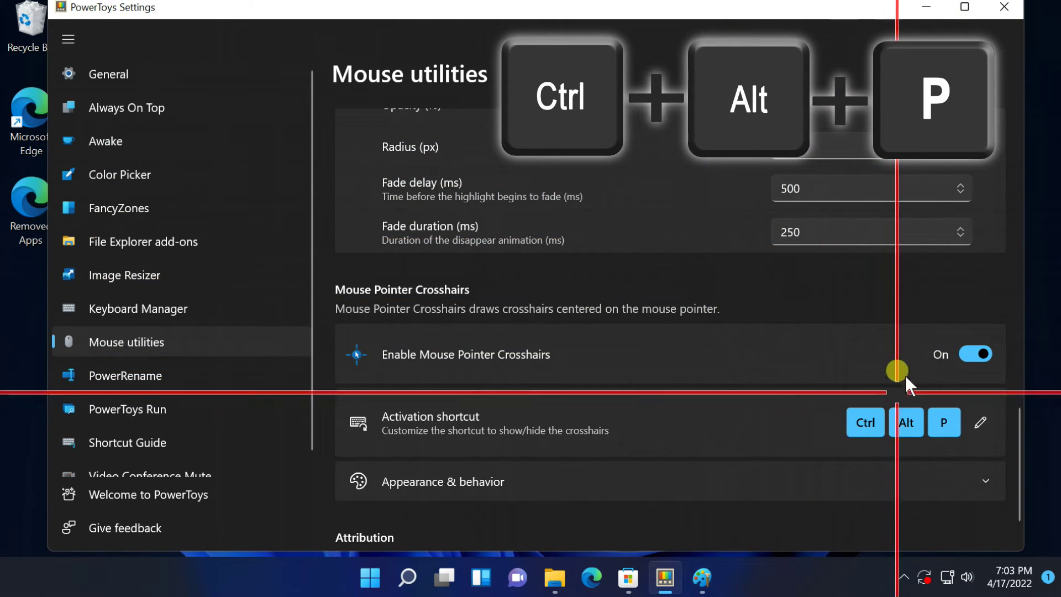
Switch the crosshairs off and back on, then show and hide them with Ctrl+Alt+P
left_click(961, 352)
left_click(967, 351)
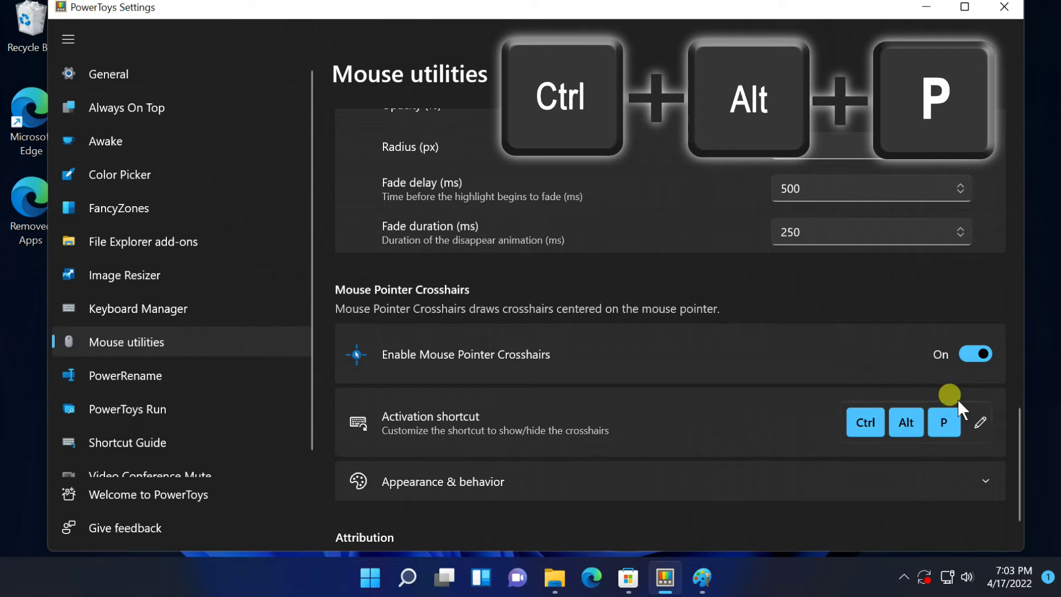
key("ctrl+alt+p")
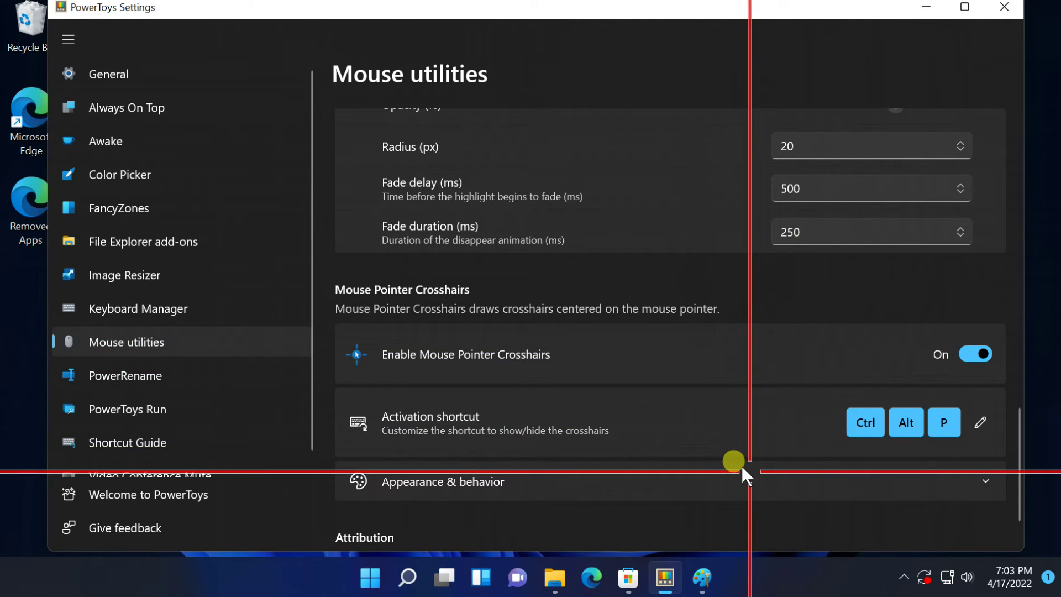
key("ctrl+alt+p")
Open the PowerRename settings page, then select every image in the pic folder
left_click(93, 375)
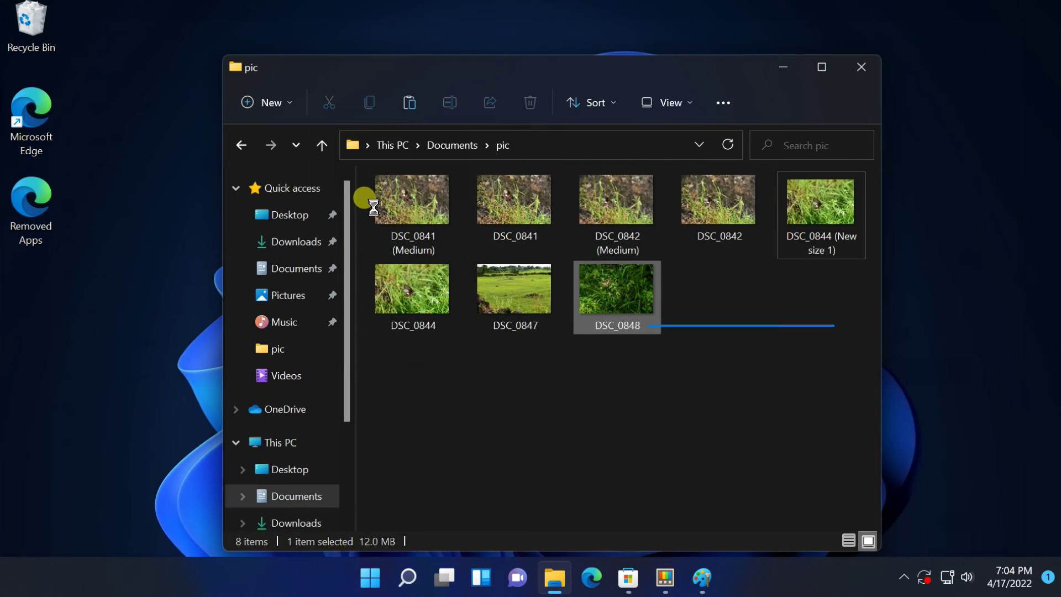
key("ctrl+a")
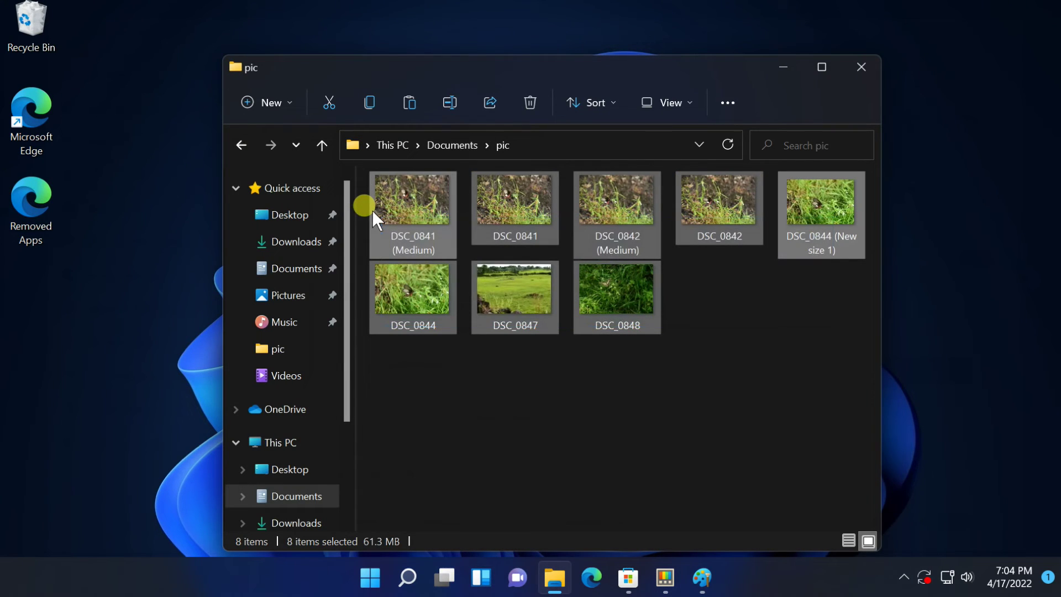
Launch PowerRename on the eight selected photos from the expanded right-click menu
right_click(387, 212)
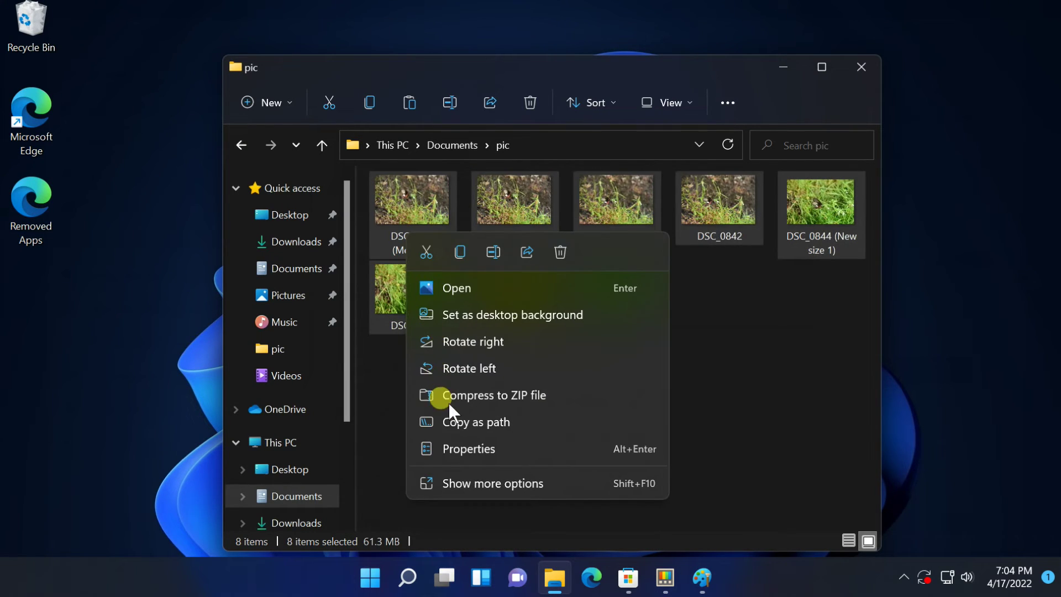
left_click(459, 477)
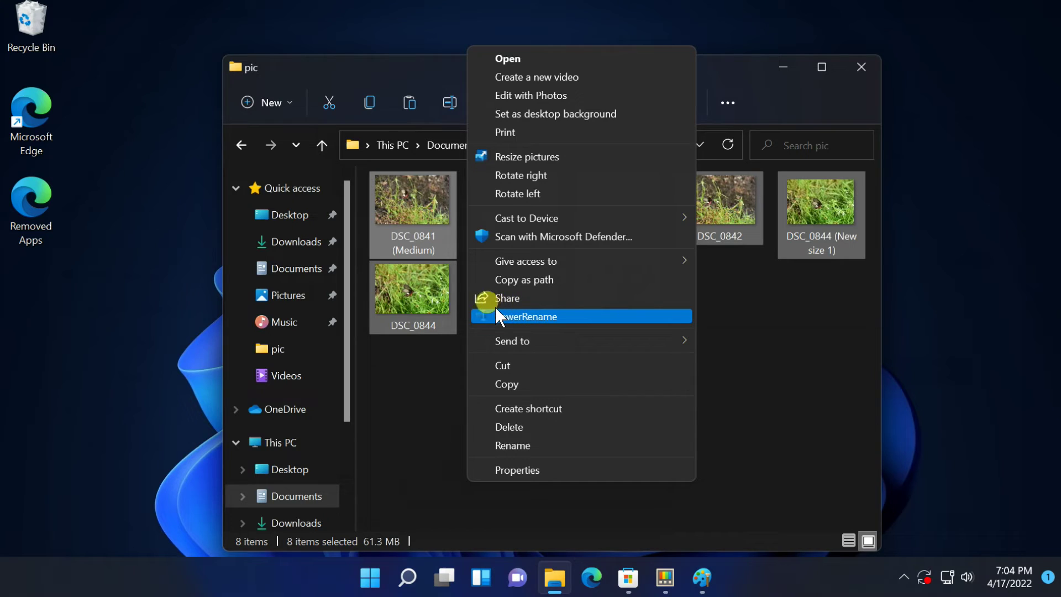
left_click(526, 311)
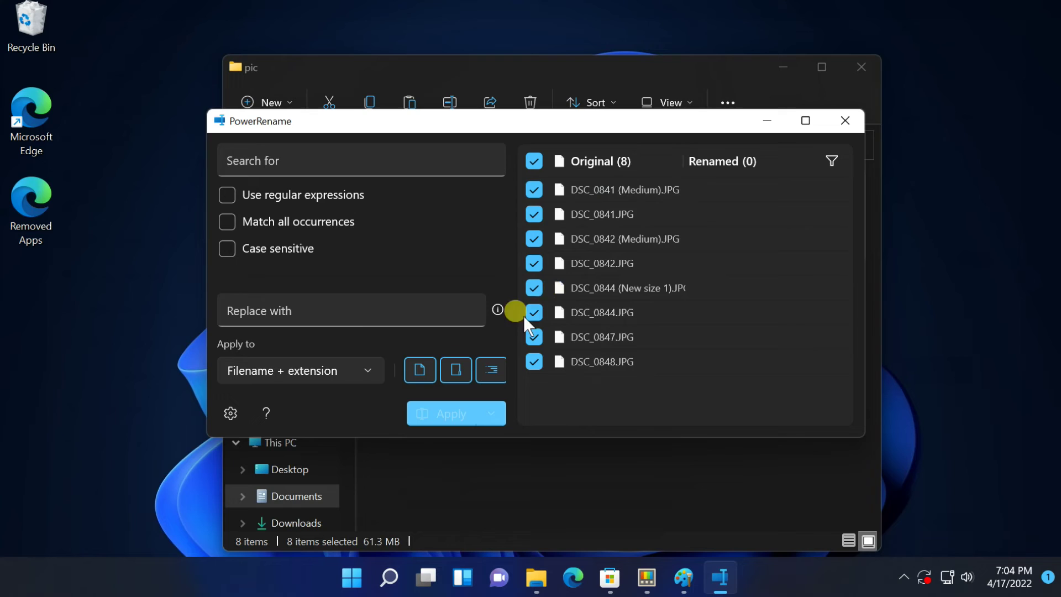
Replace 'dsc' with 'WIN' in all eight photo names and close PowerRename
left_click(249, 148)
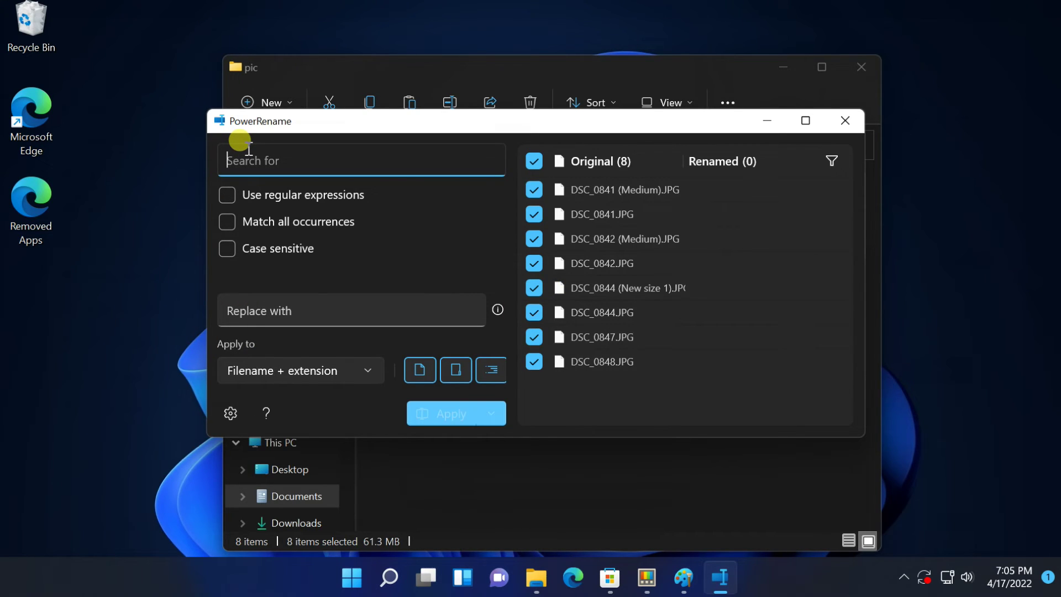
type("dsc")
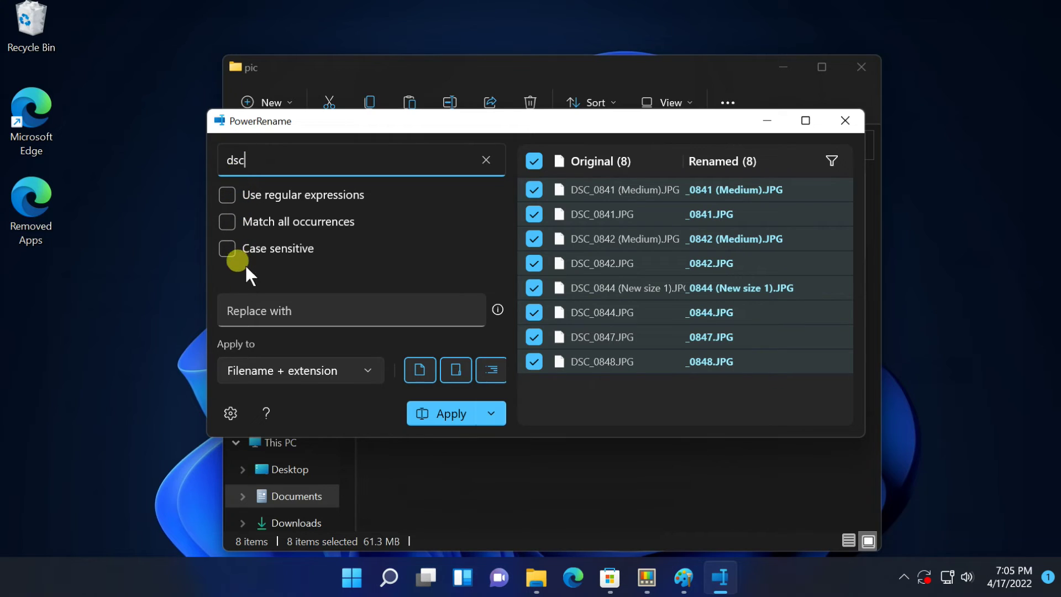
left_click(252, 303)
type("W")
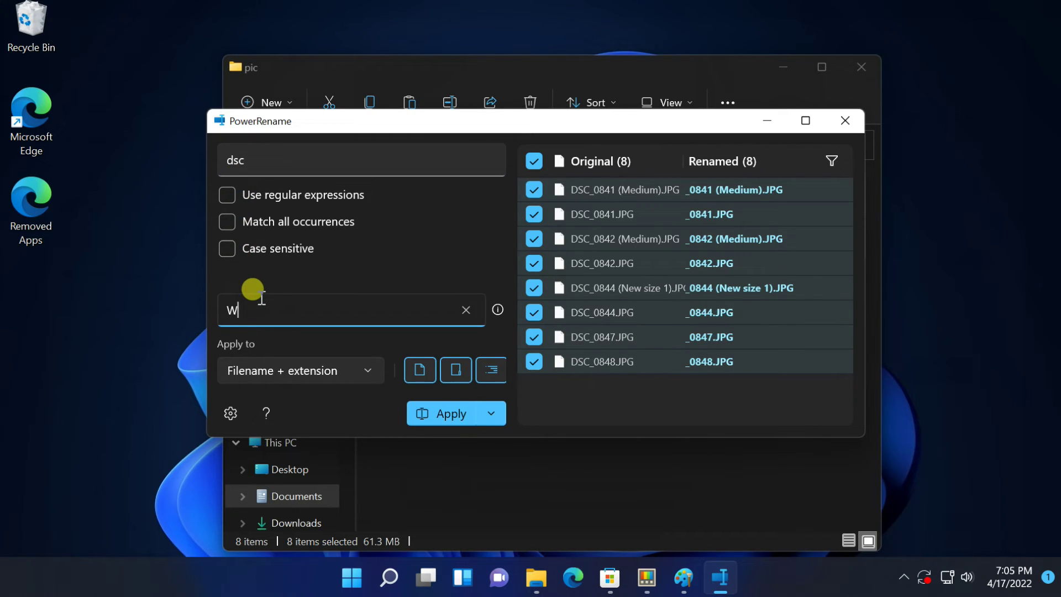
type("IN")
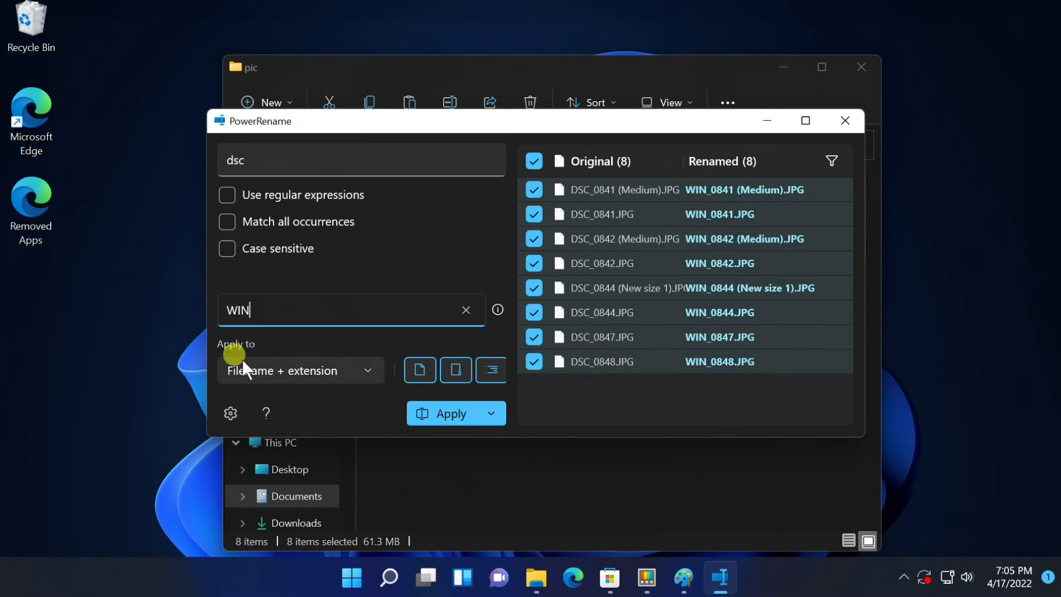
left_click(442, 414)
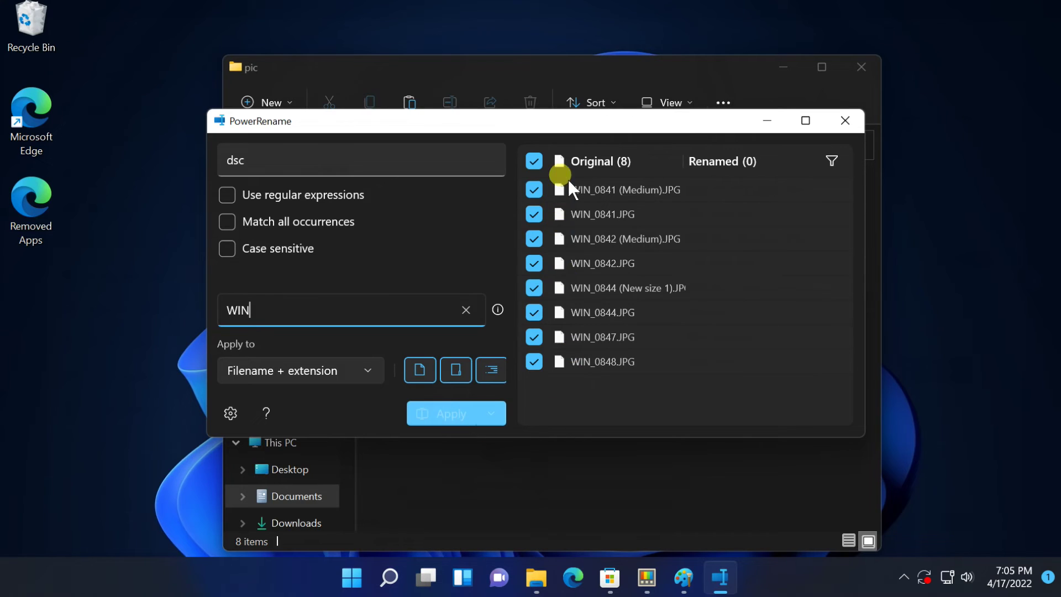
left_click(845, 120)
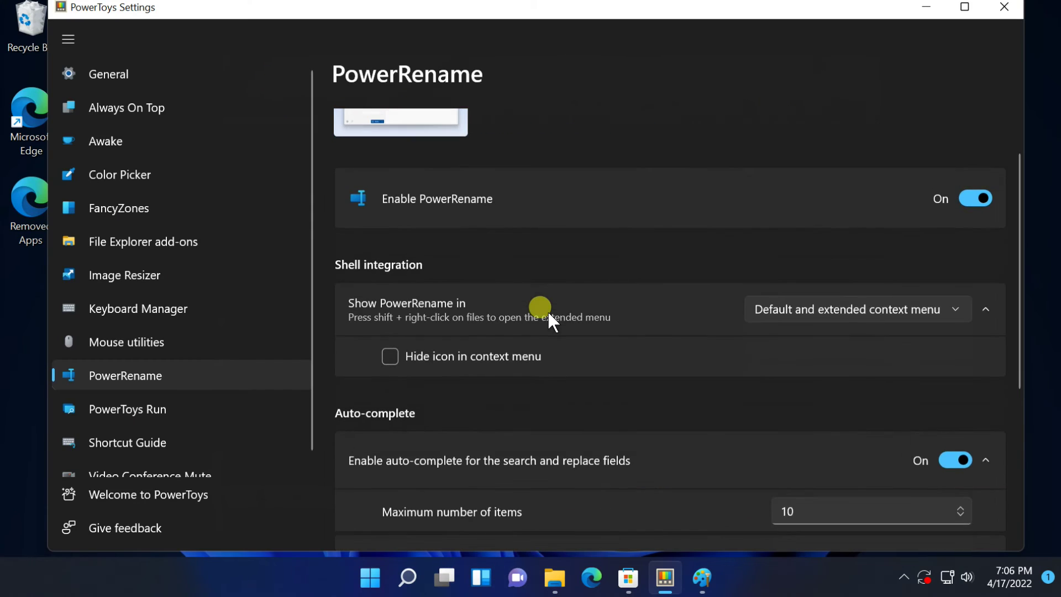
Scroll to PowerRename's auto-complete options and select the Maximum number of items box
scroll(547, 310, "down", 3)
scroll(548, 311, "down", 2)
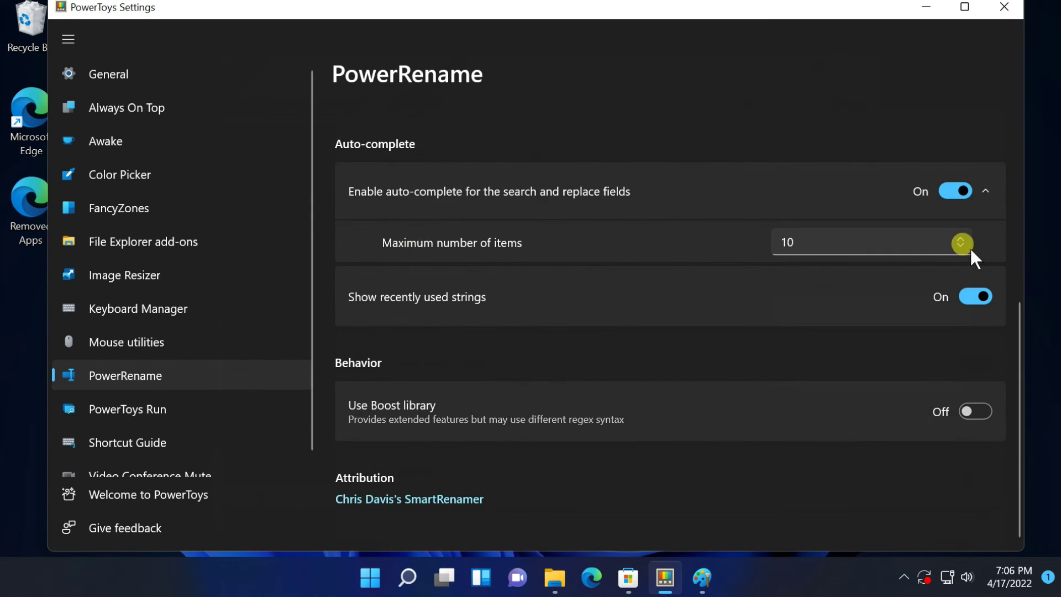
left_click(830, 238)
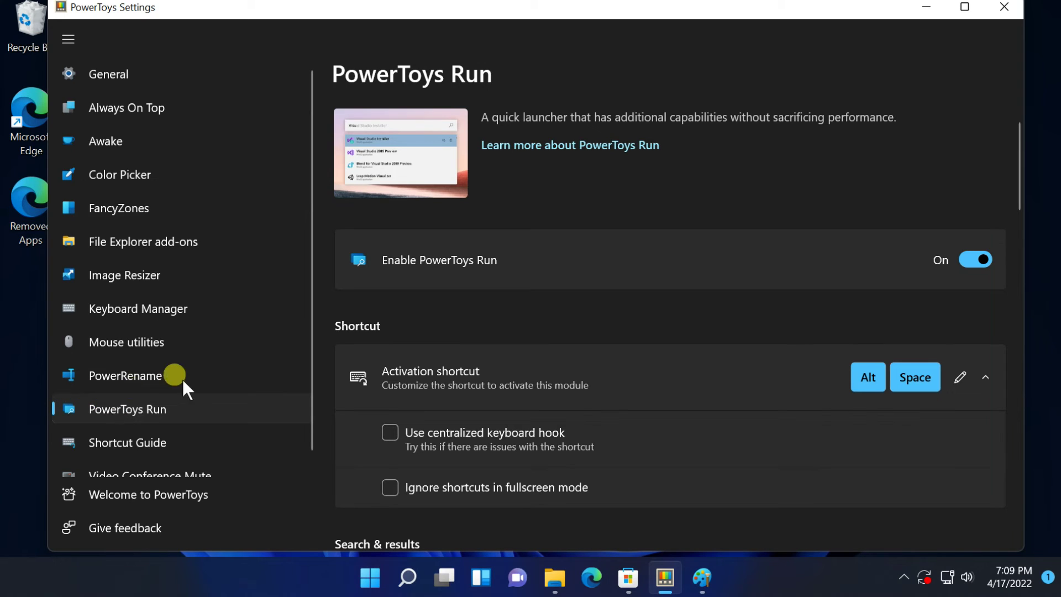
Launch Calculator from PowerToys Run with a 'calc' search, close it, and restore Settings
key("alt+space")
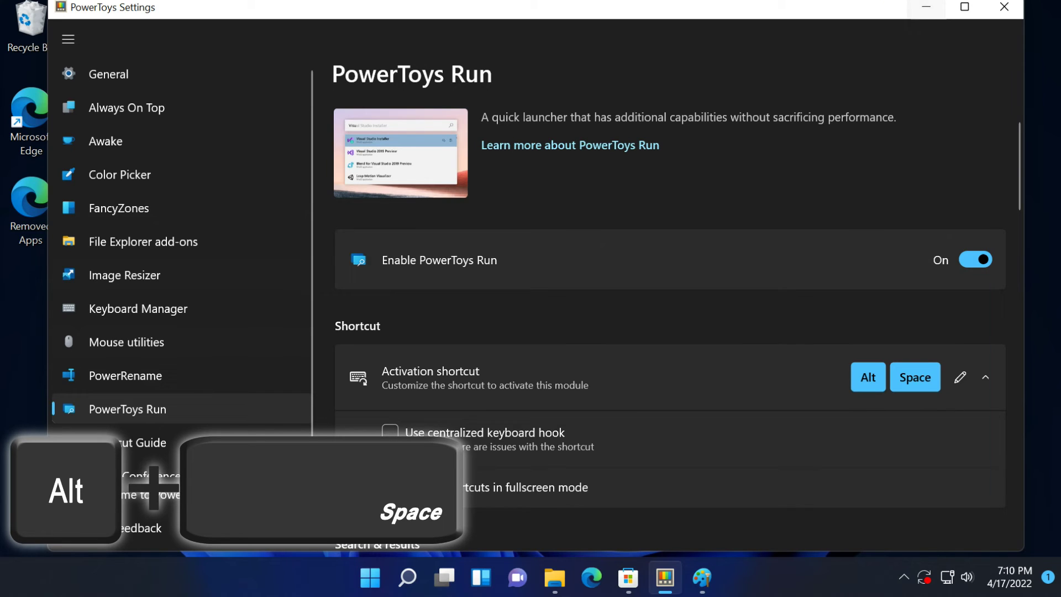
left_click(926, 6)
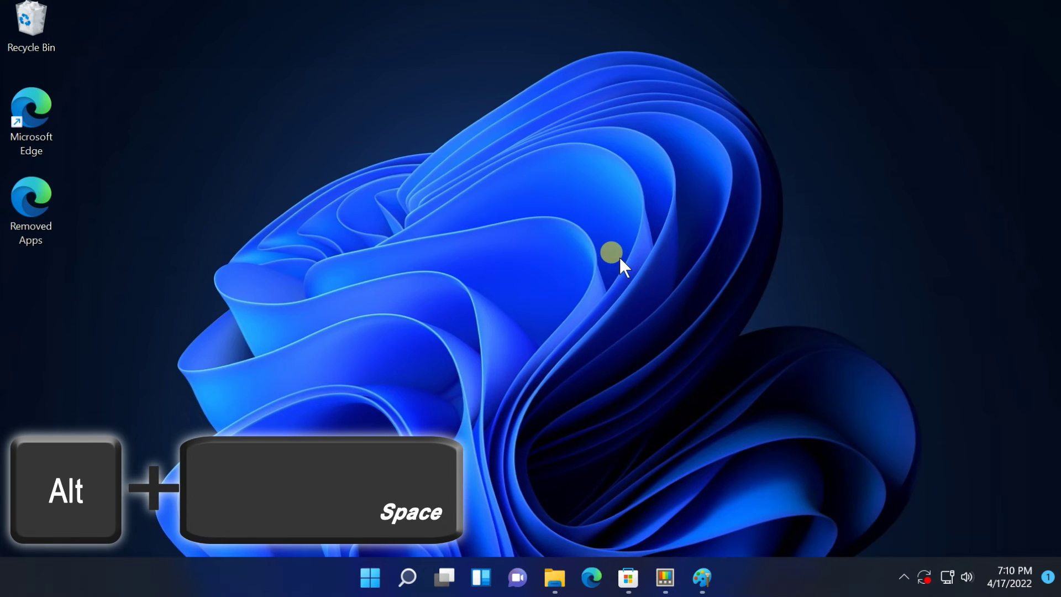
key("alt+space")
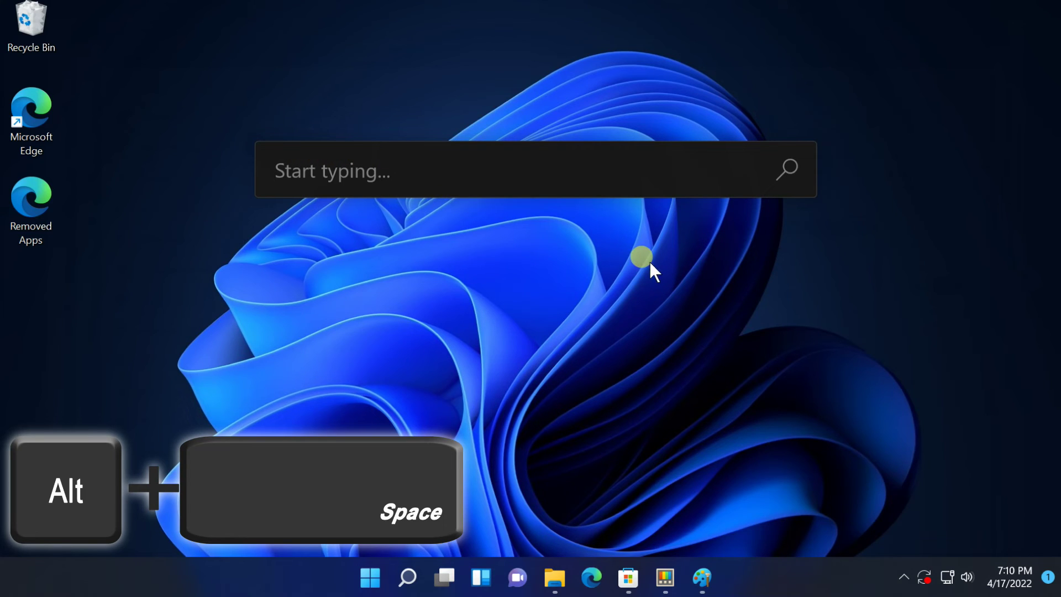
type("paint")
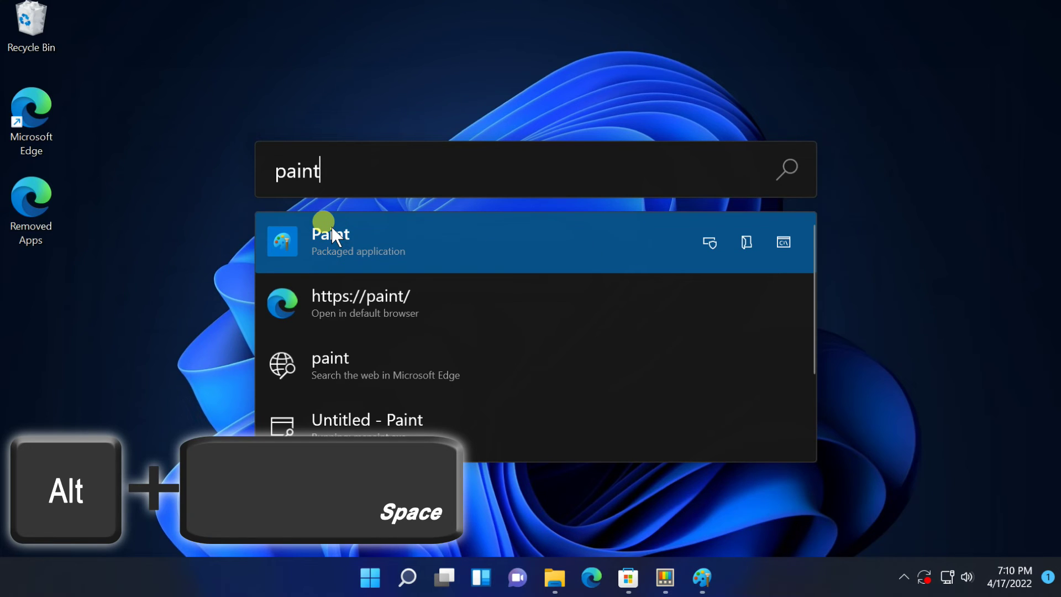
key("BackSpace")
key("BackSpace")
key("BackSpace")
key("BackSpace")
key("BackSpace")
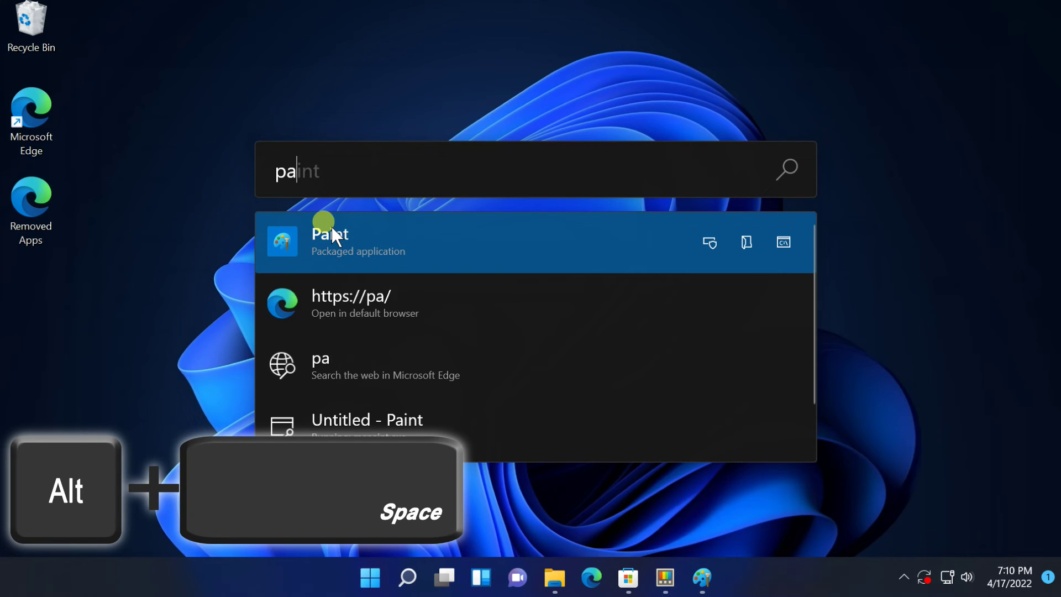
type("cal")
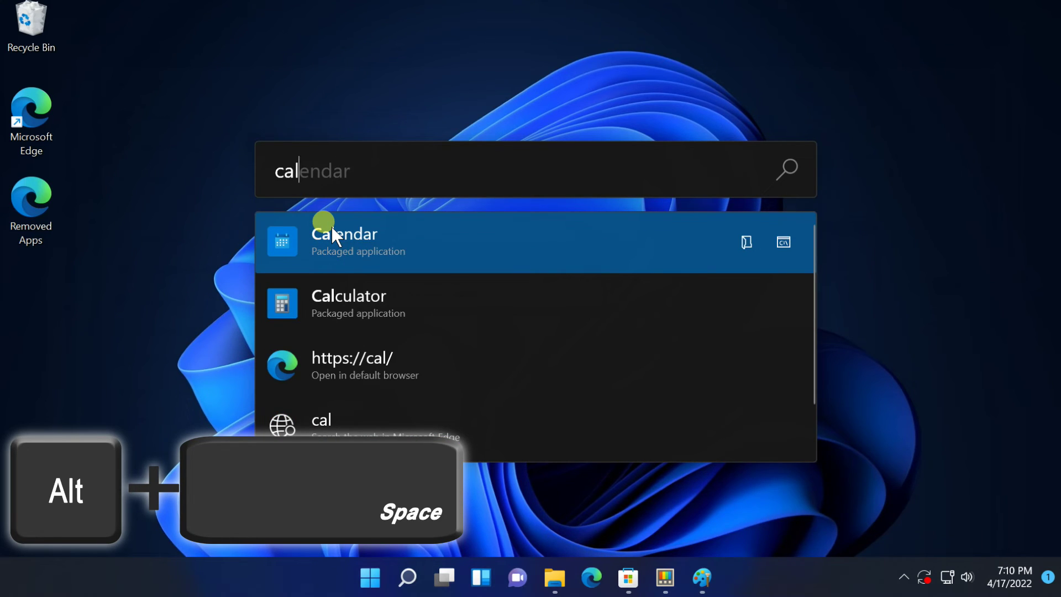
type("c")
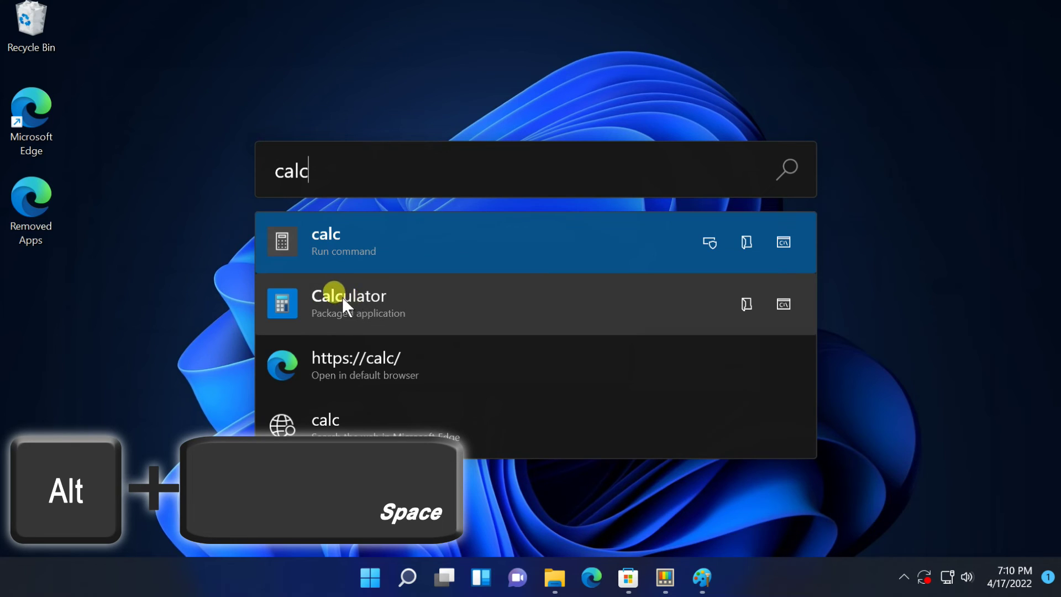
key("Escape")
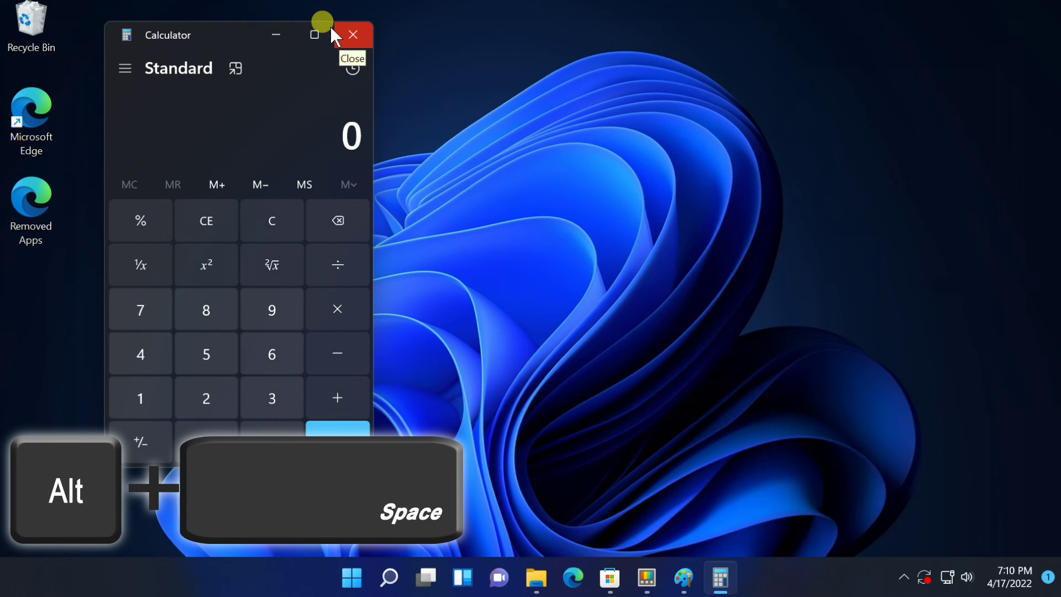
left_click(332, 28)
left_click(658, 579)
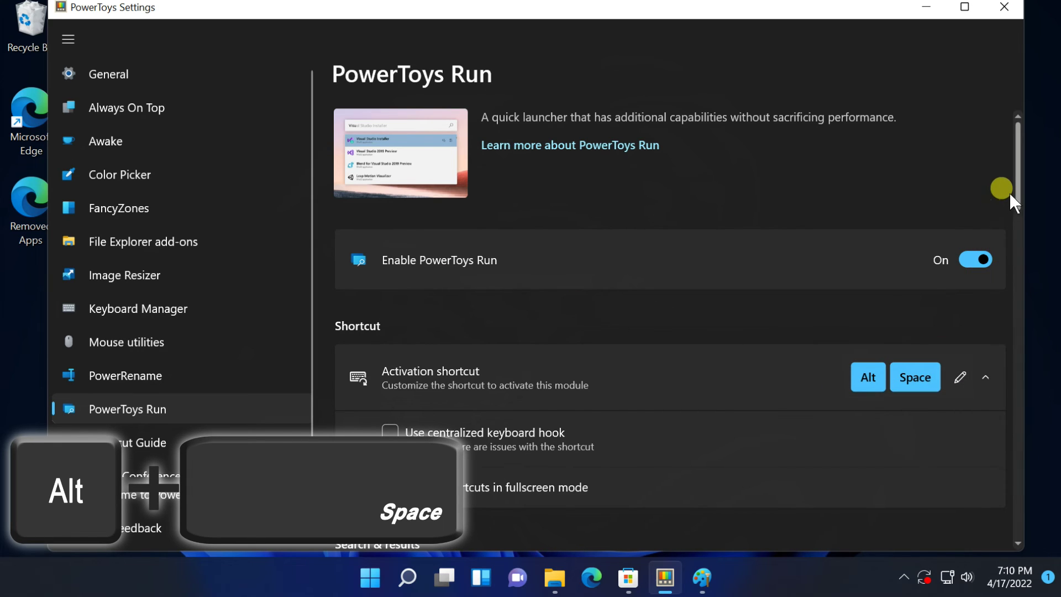
Change Number of results shown before scrolling from 4 to 10
left_click_drag(1010, 193, 1020, 280)
left_click(379, 176)
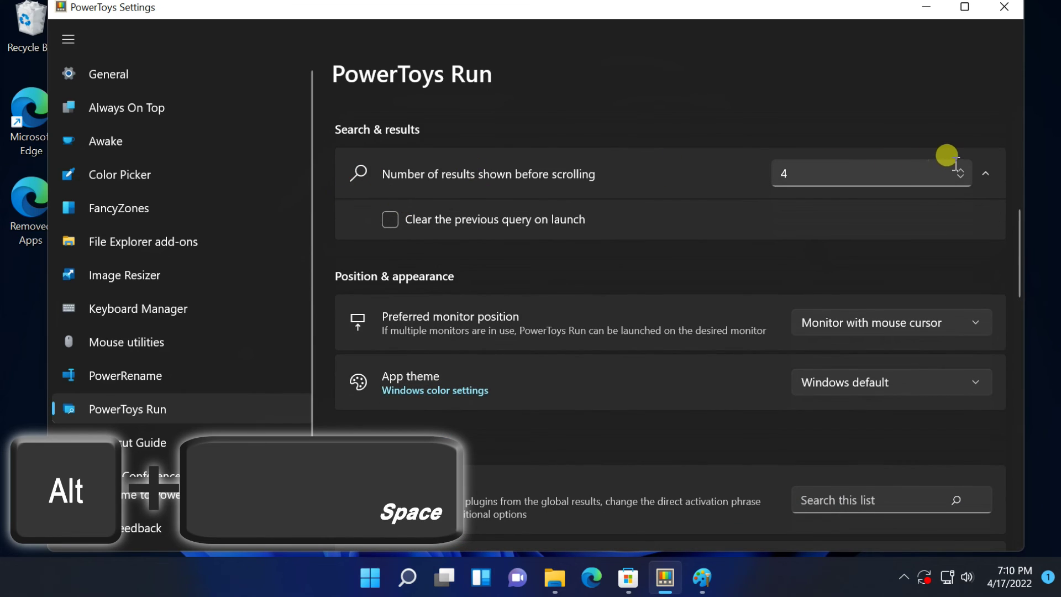
left_click(798, 165)
left_click(801, 156)
left_click(792, 161)
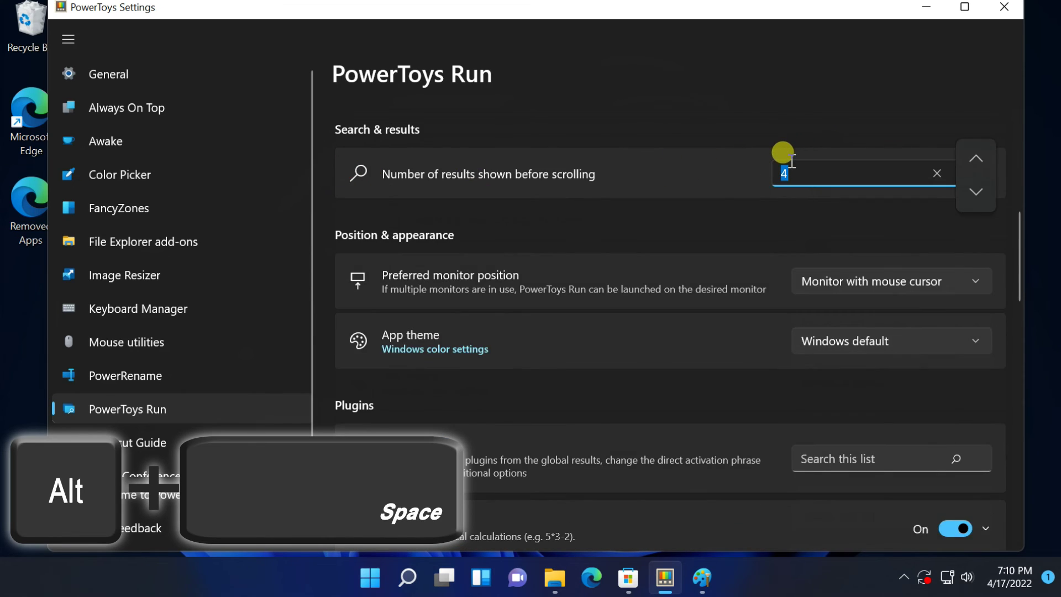
type("10")
left_click(722, 206)
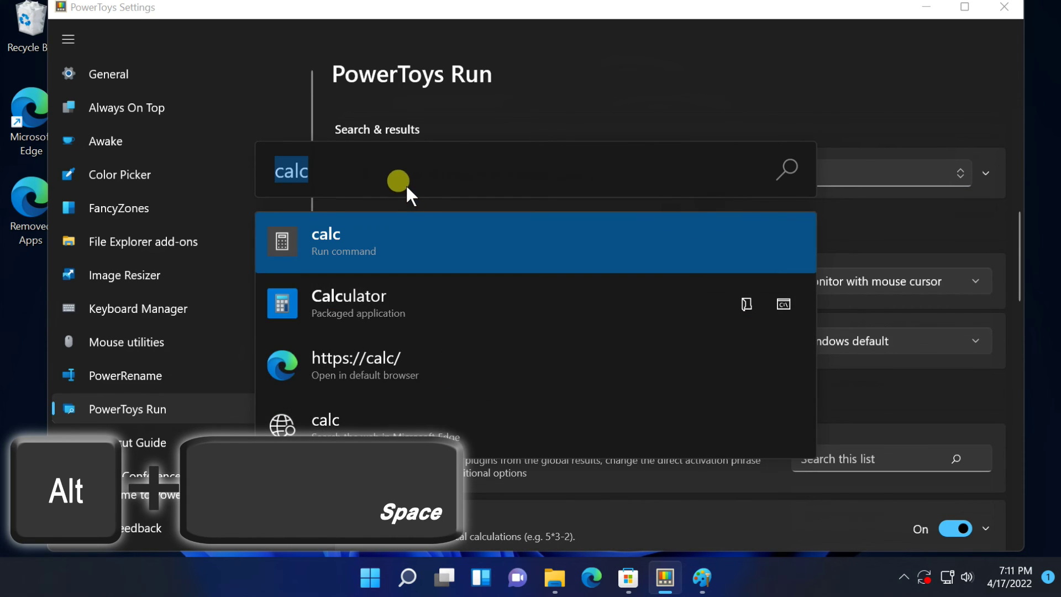
Test the longer results list with the query 'We', then dismiss the launcher
key("BackSpace")
type("W")
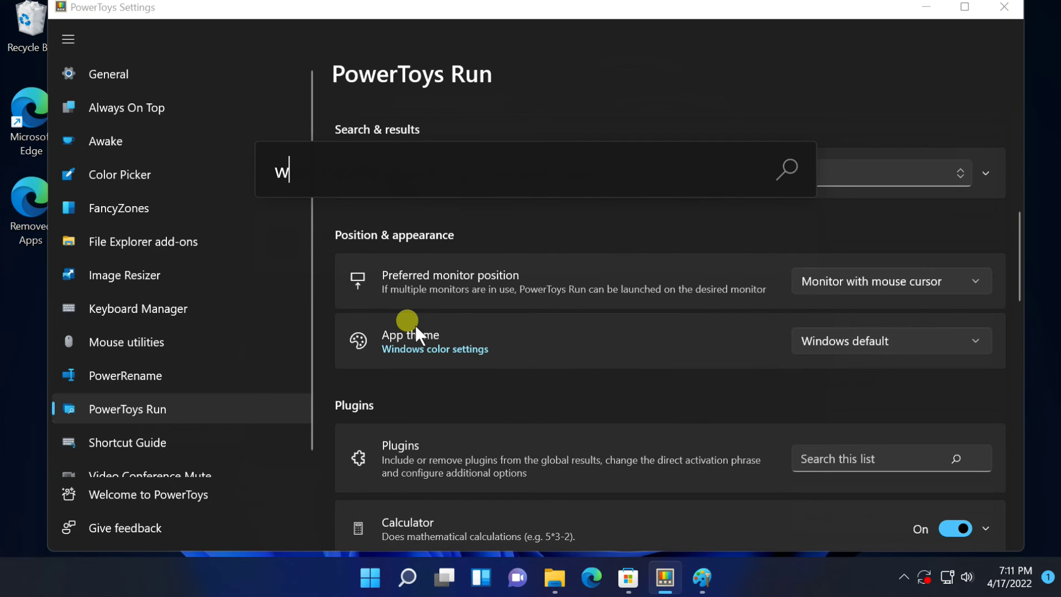
type("e")
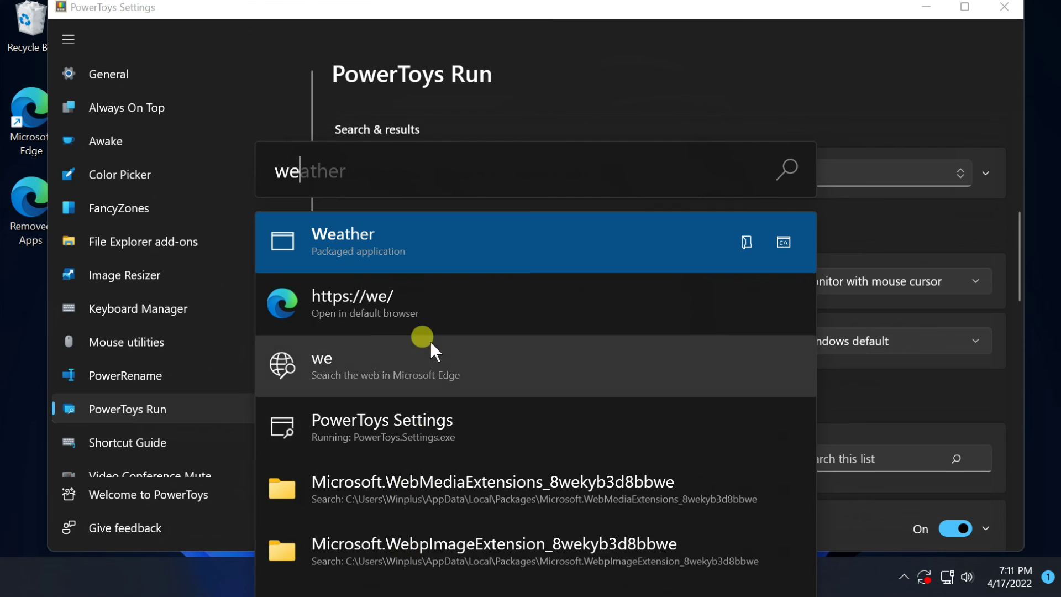
left_click(812, 102)
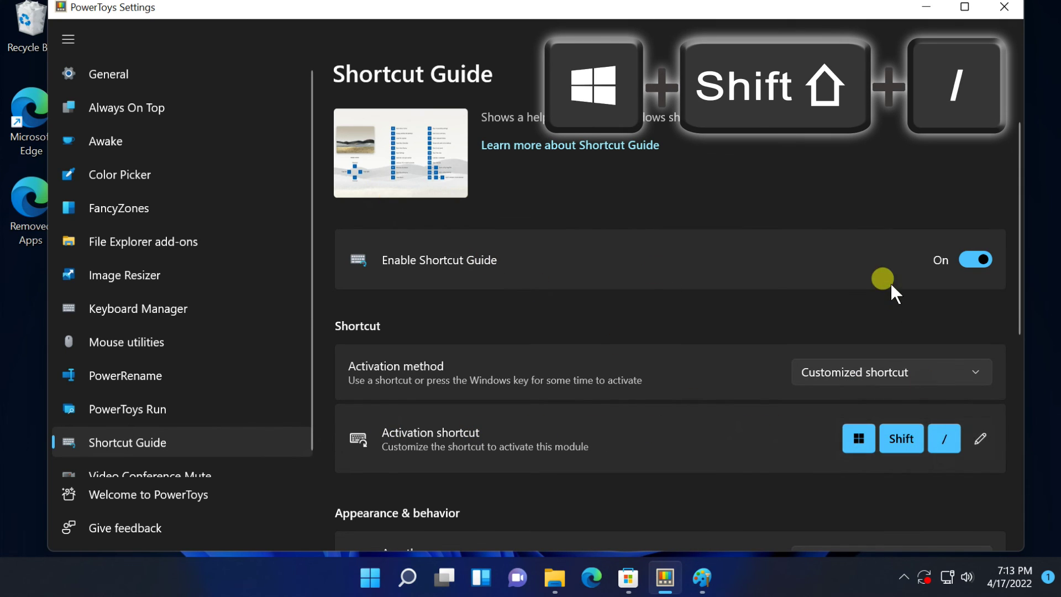
Open the Shortcut Guide page and display the overlay by holding the Windows key
left_click(751, 444)
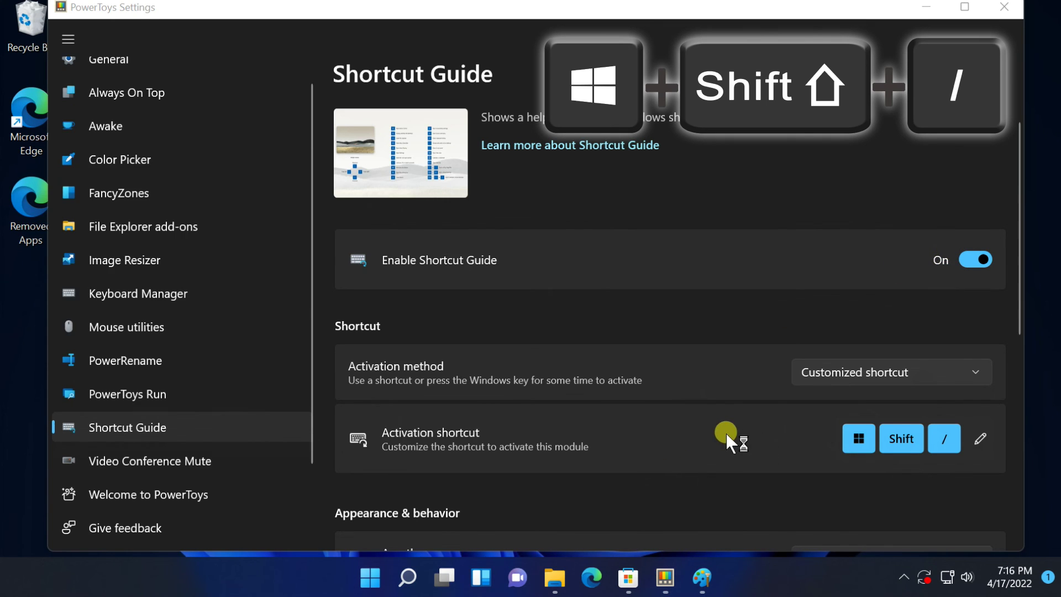
key("super")
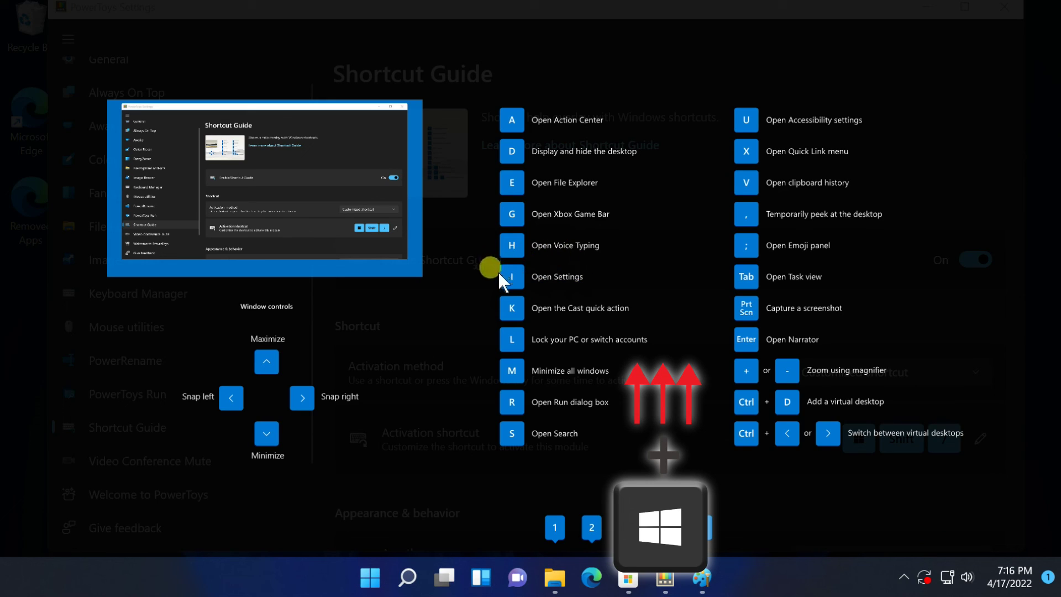
Open Video Conference Mute and toggle it on and off twice, leaving it Off
left_click(142, 458)
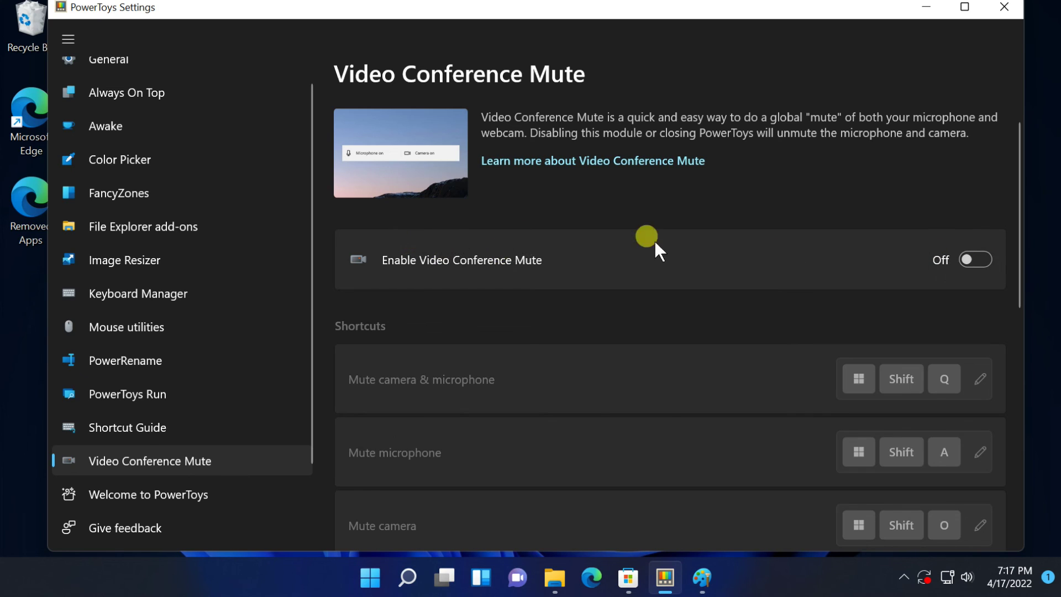
left_click(976, 259)
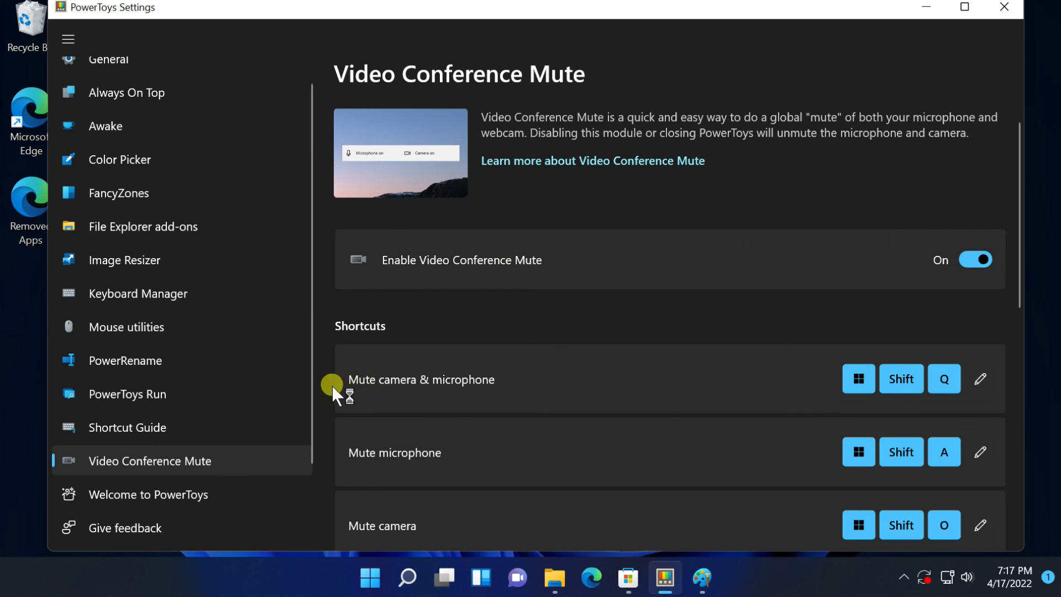
scroll(931, 414, "down", 2)
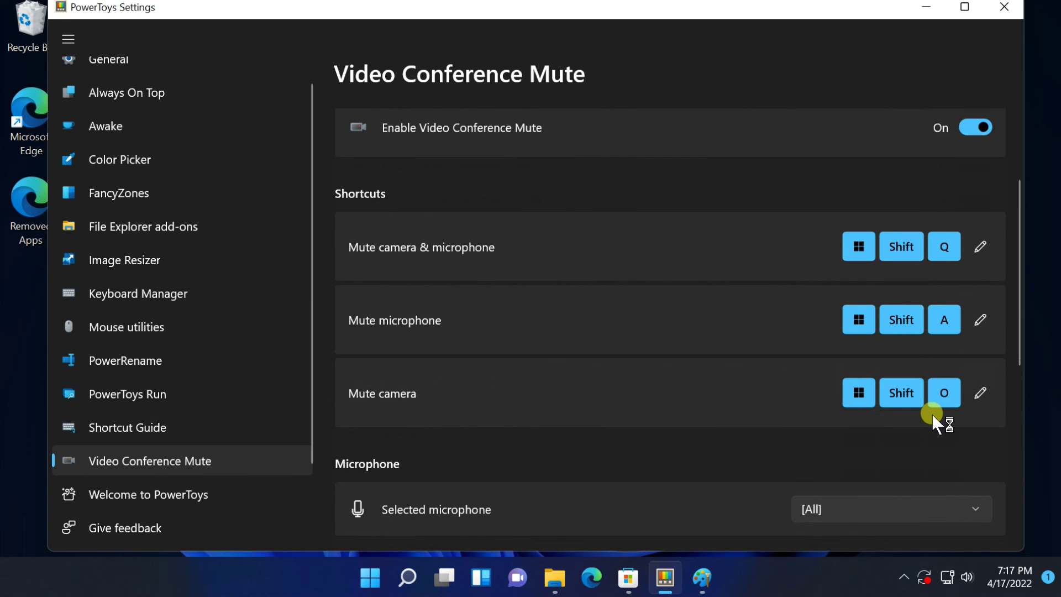
scroll(718, 395, "up", 2)
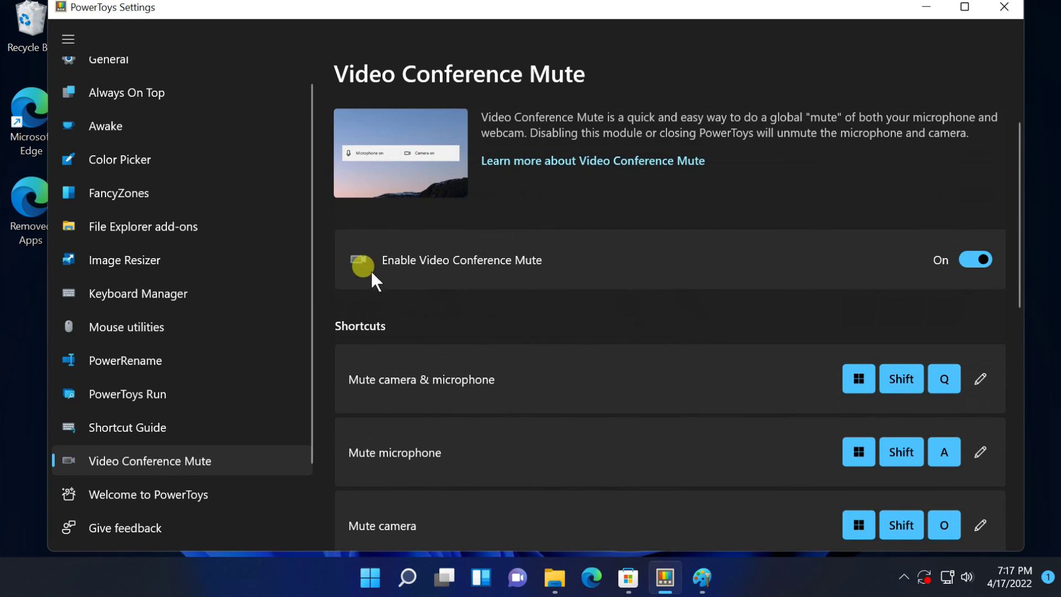
left_click(950, 259)
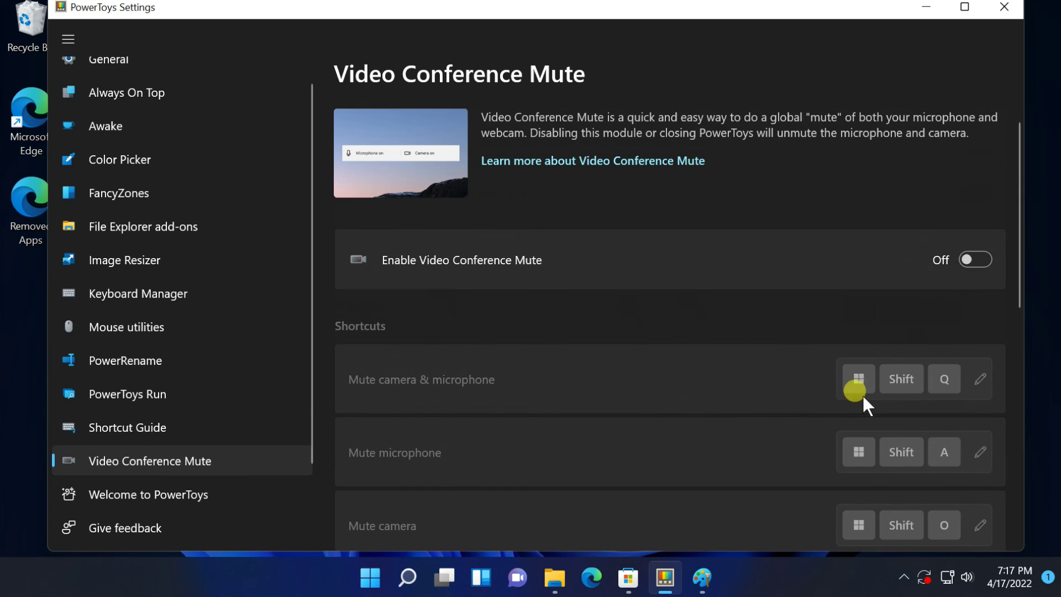
left_click(973, 251)
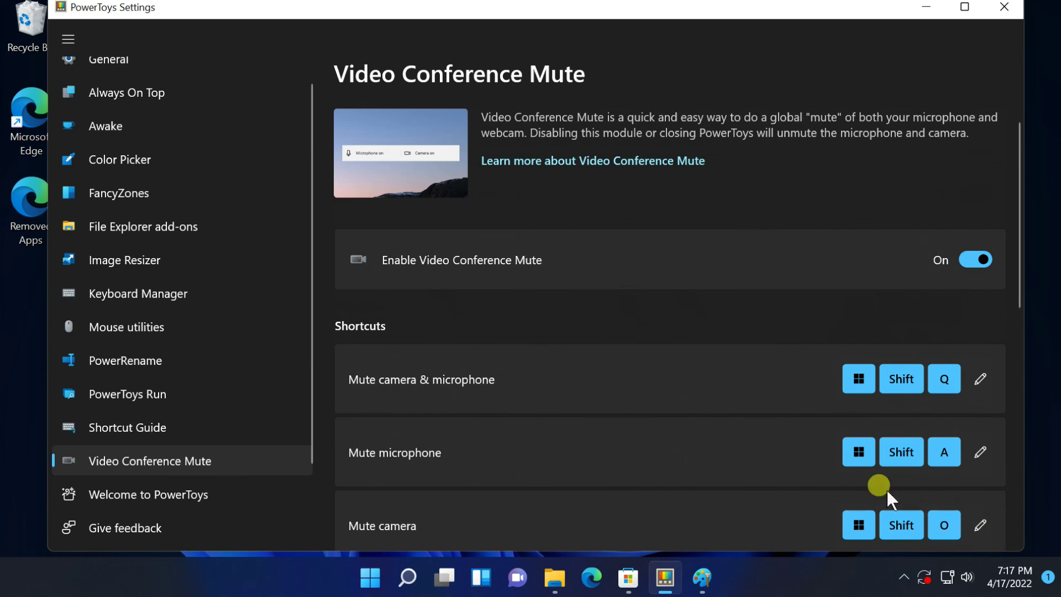
left_click(953, 243)
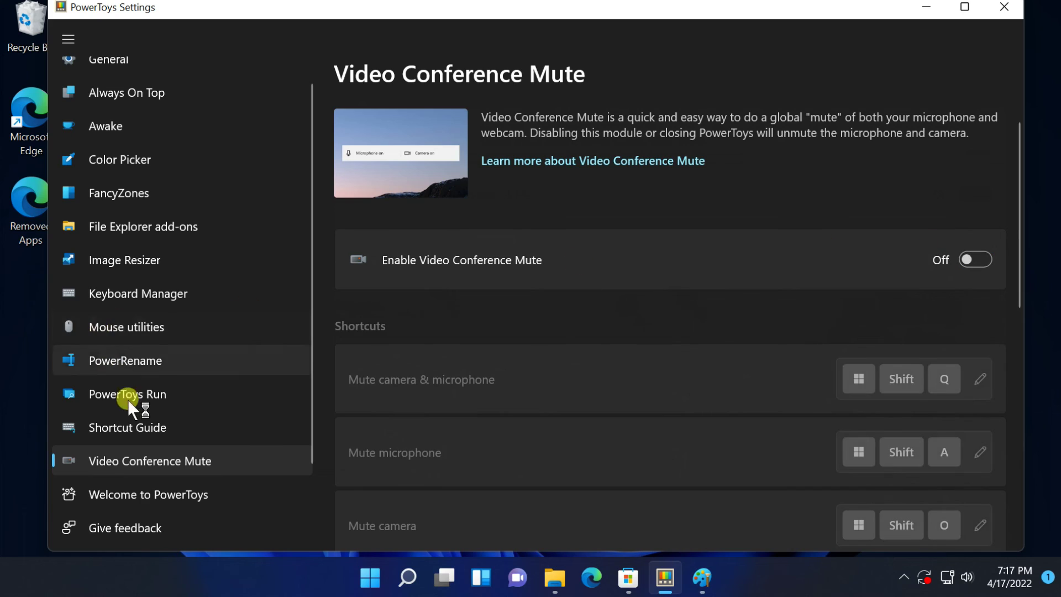